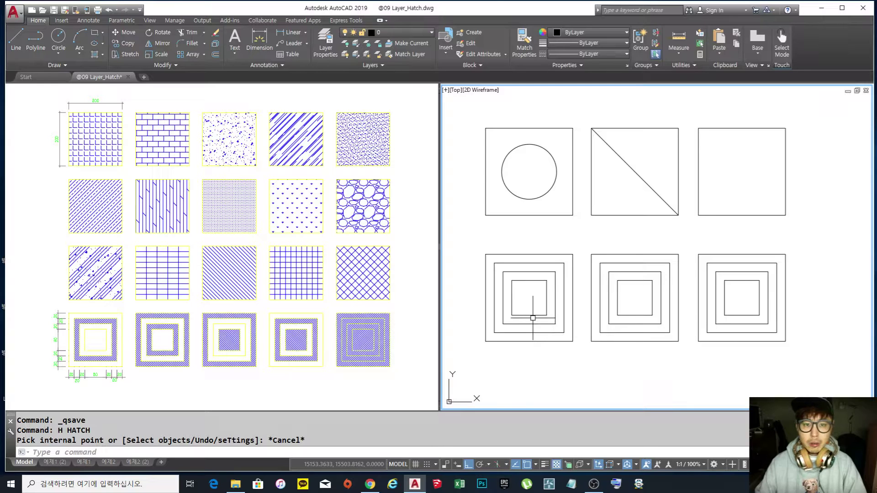
pyautogui.moveTo(533, 317); pyautogui.dragTo(530, 317, button='middle')
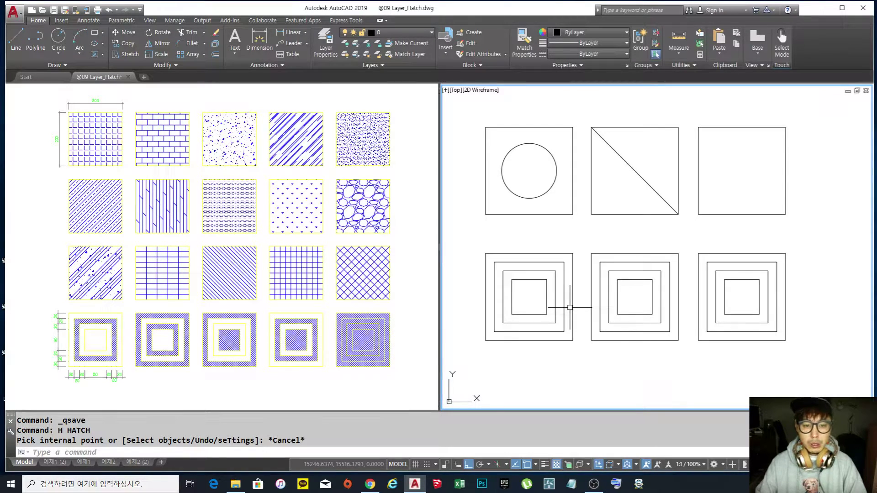
pyautogui.moveTo(566, 269); pyautogui.dragTo(565, 270, button='middle')
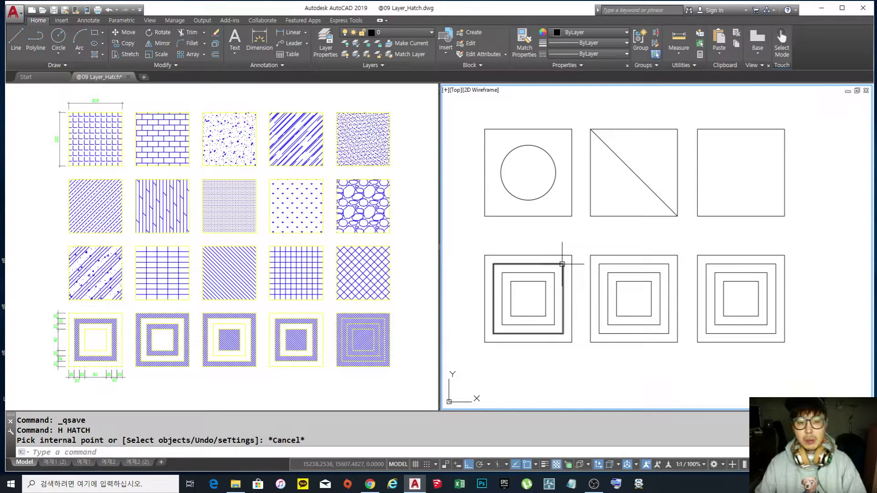
pyautogui.moveTo(603, 268); pyautogui.dragTo(602, 268, button='middle')
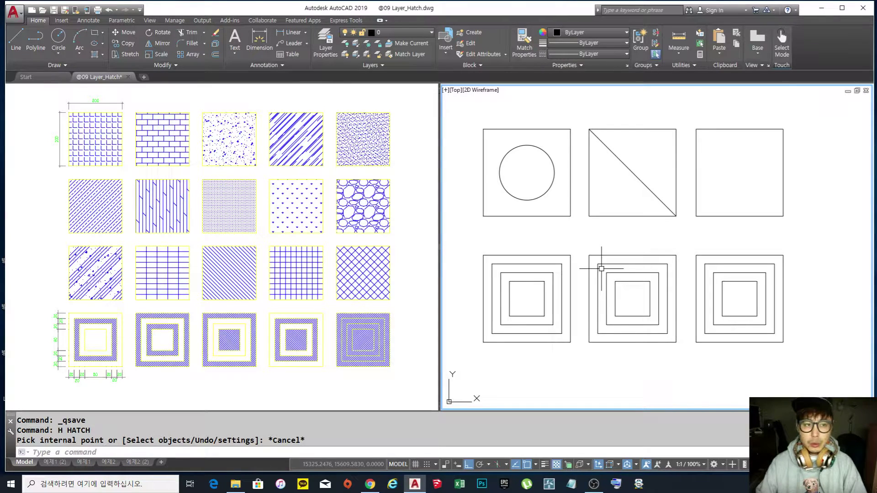
pyautogui.moveTo(596, 260); pyautogui.dragTo(599, 261, button='middle')
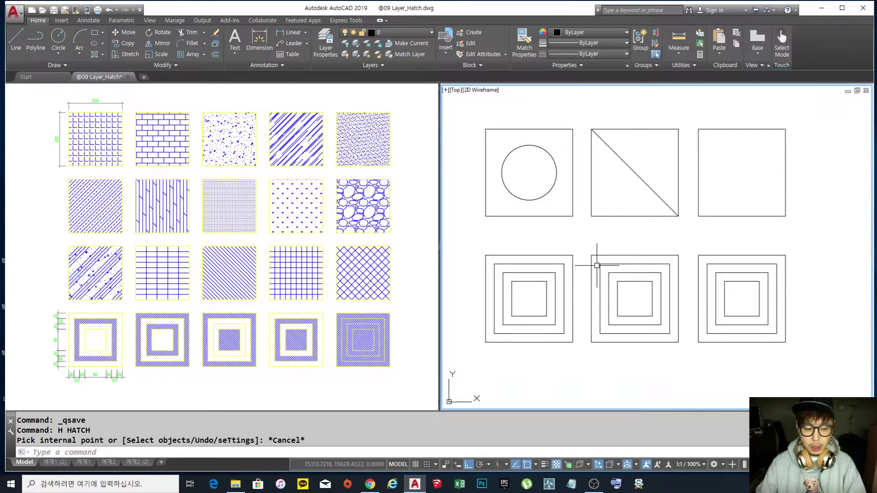
# Step: Hatch the area between the first upper square and its inner circle with the ANGLE pattern, picking an internal point
pyautogui.write('h')
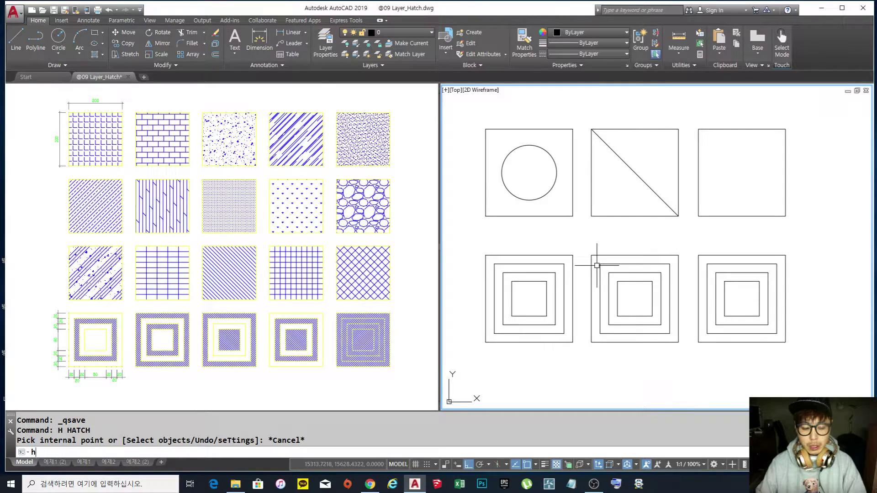
pyautogui.press('Return')
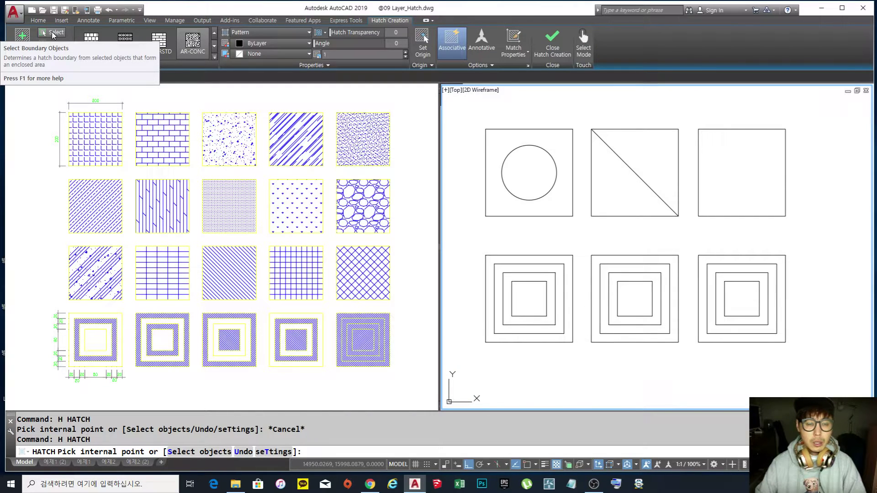
pyautogui.click(23, 39)
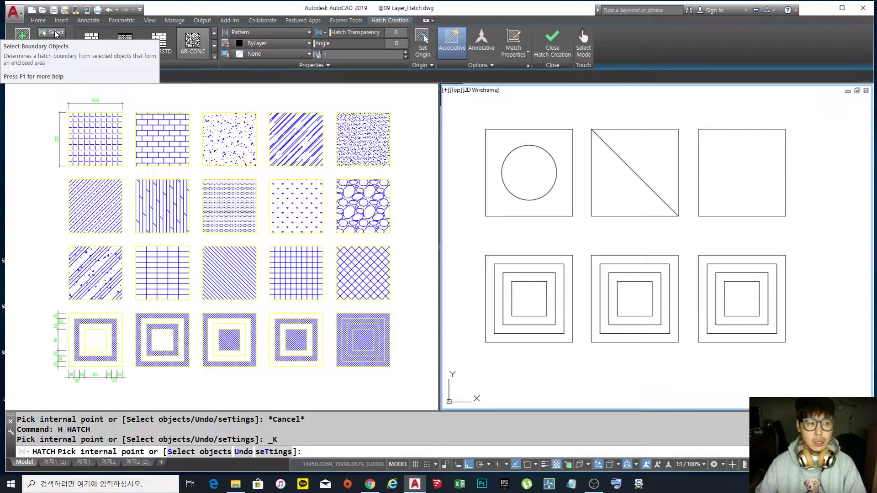
pyautogui.click(22, 37)
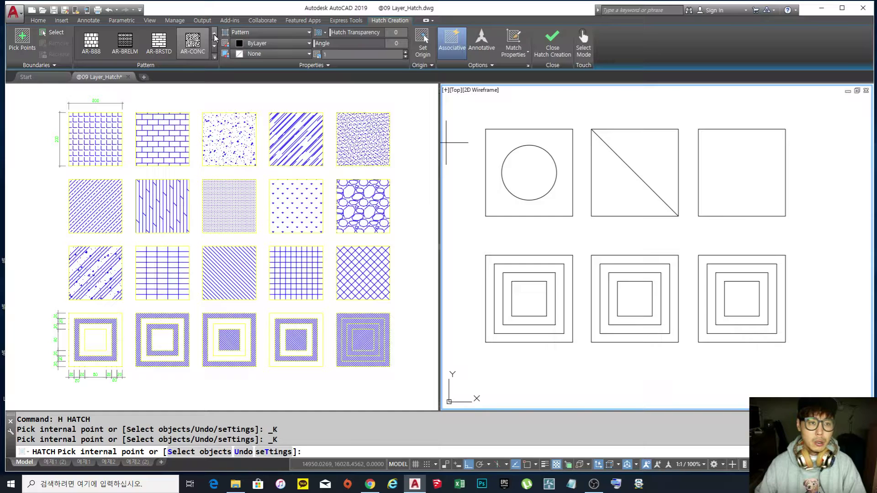
pyautogui.click(214, 57)
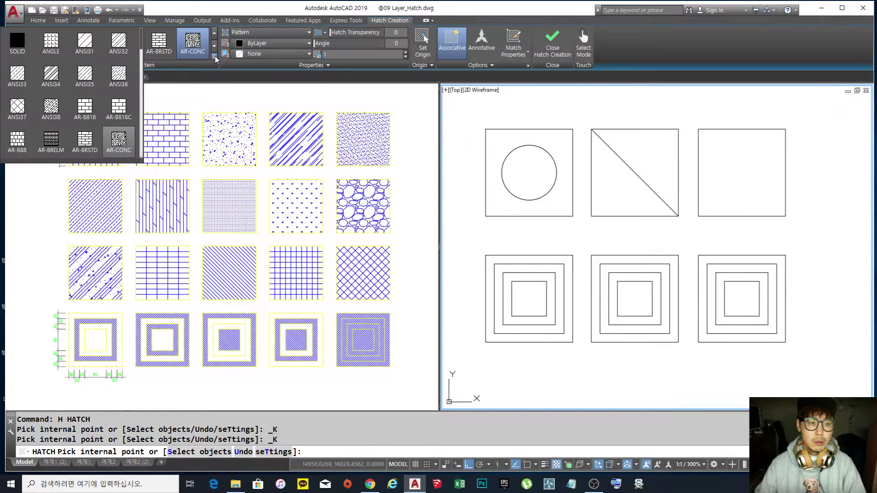
pyautogui.click(53, 46)
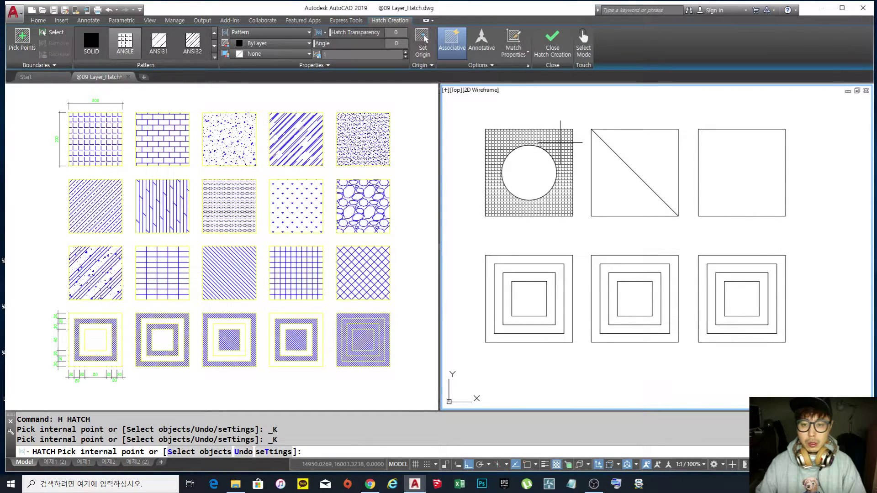
pyautogui.click(560, 142)
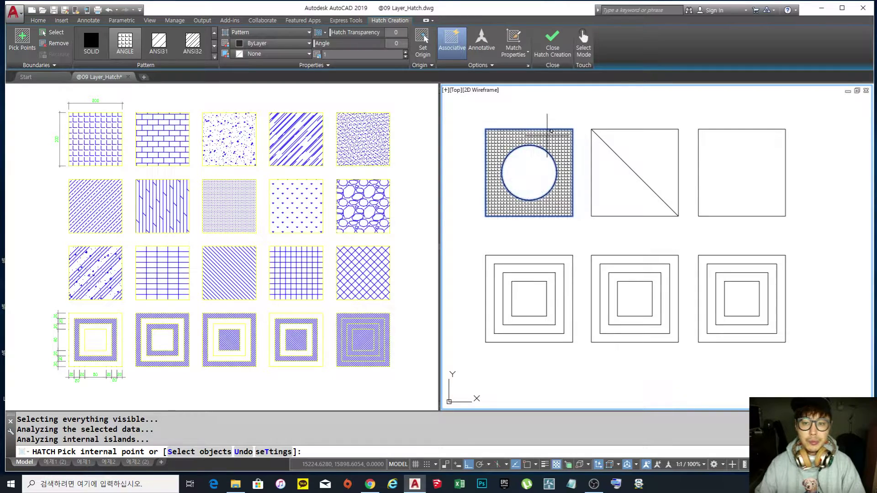
pyautogui.press('Return')
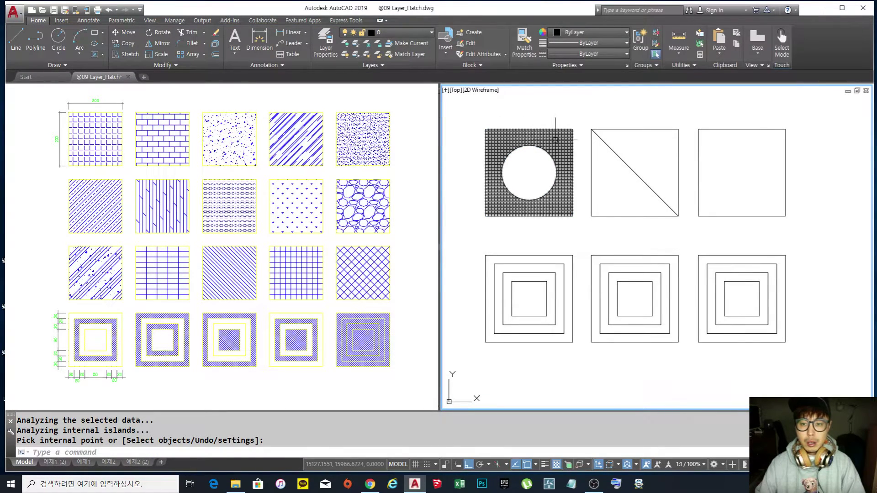
pyautogui.click(556, 136)
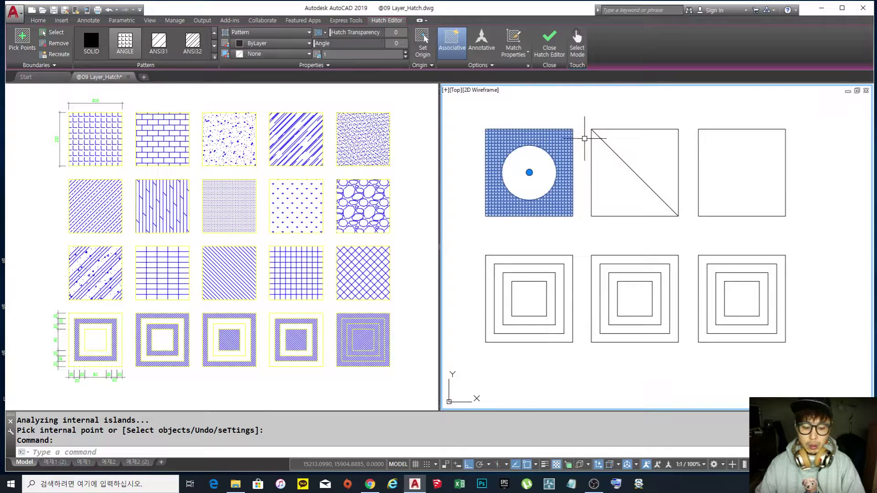
pyautogui.press('Escape')
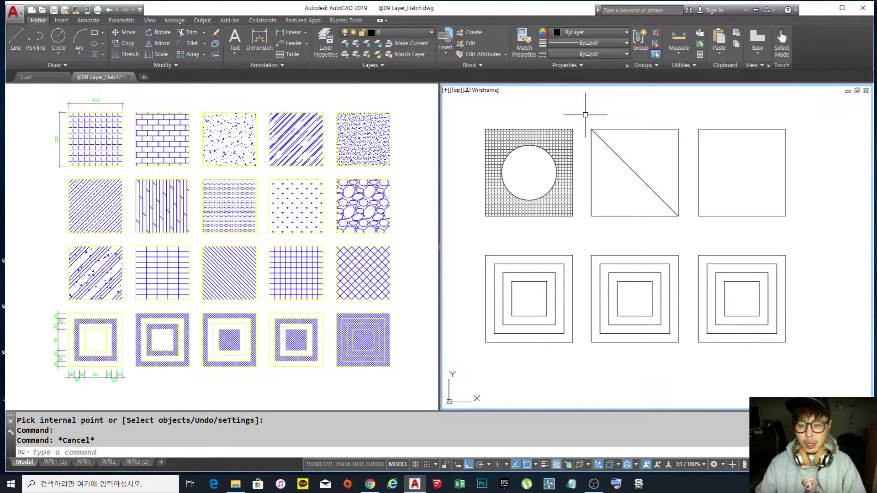
# Step: Start another ANGLE hatch and select the outline of the square with the diagonal as its boundary object
pyautogui.write('h')
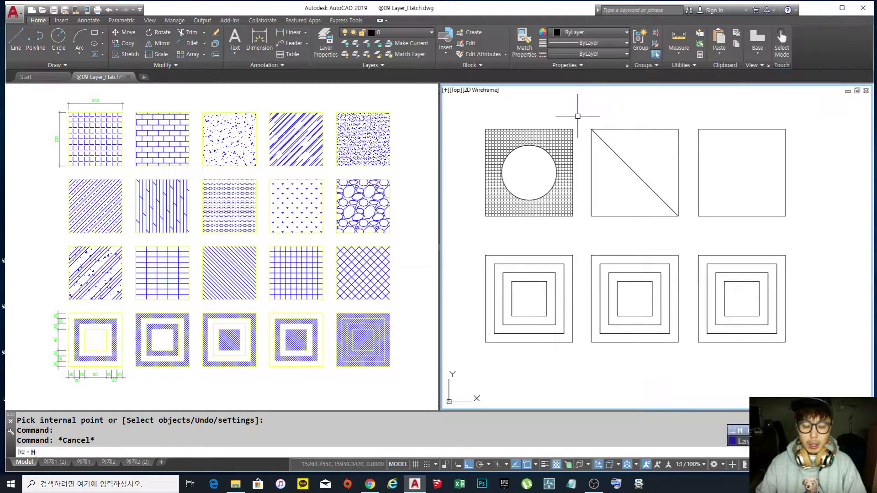
pyautogui.press('Return')
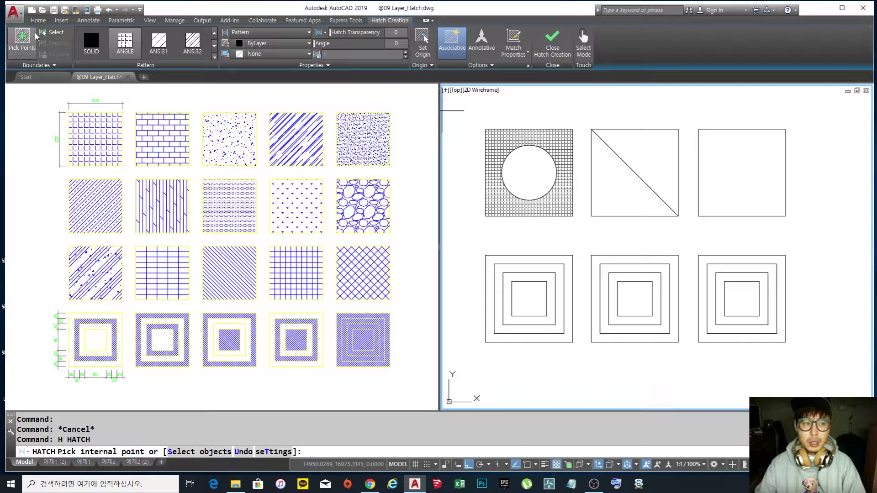
pyautogui.click(51, 33)
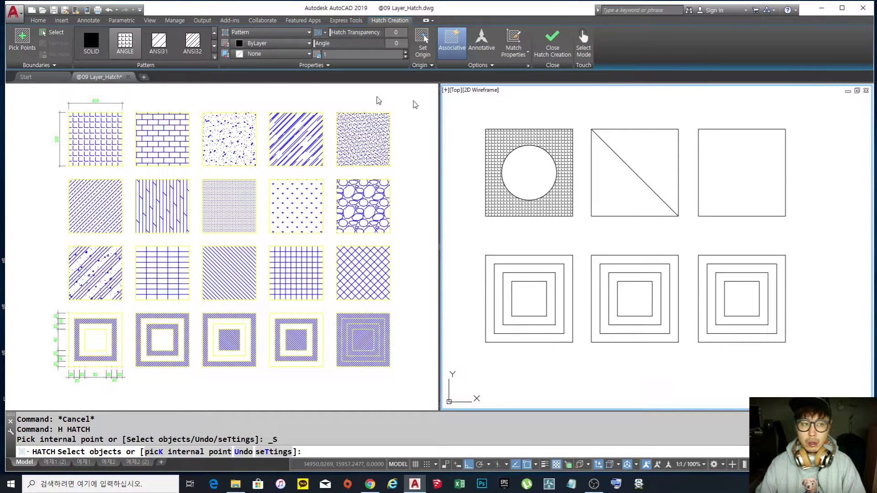
pyautogui.click(51, 32)
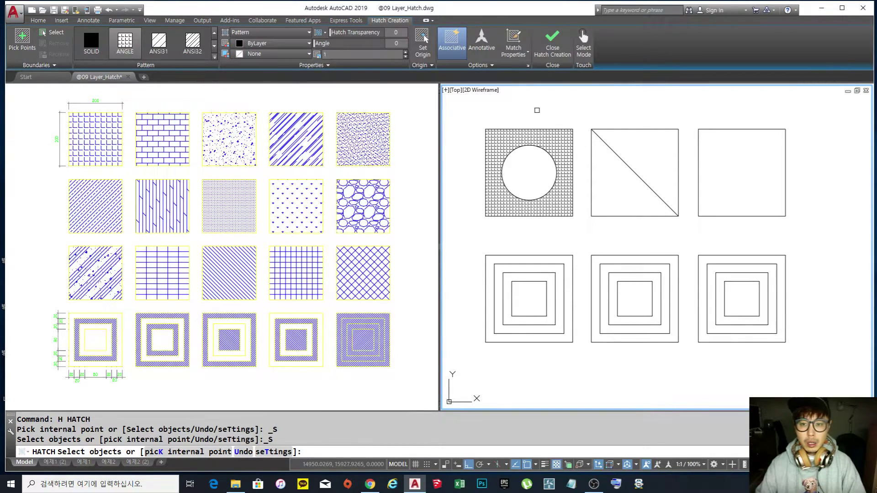
pyautogui.moveTo(548, 113); pyautogui.dragTo(545, 133, button='middle')
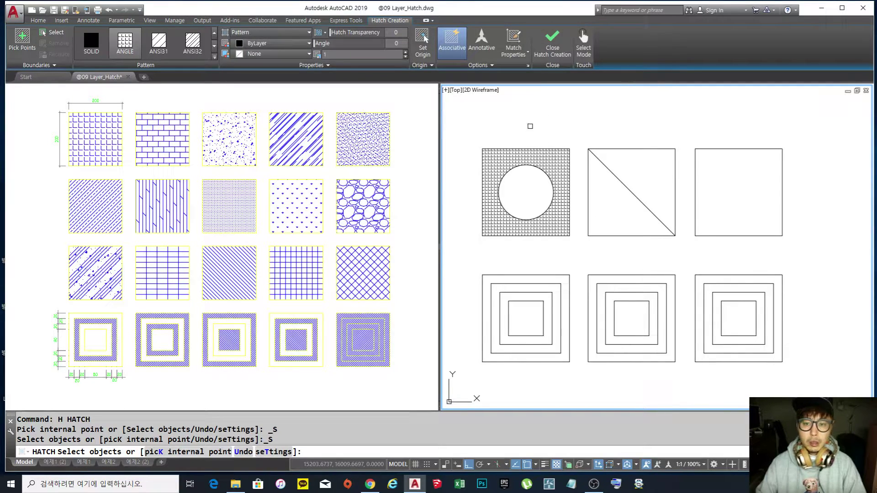
pyautogui.click(19, 41)
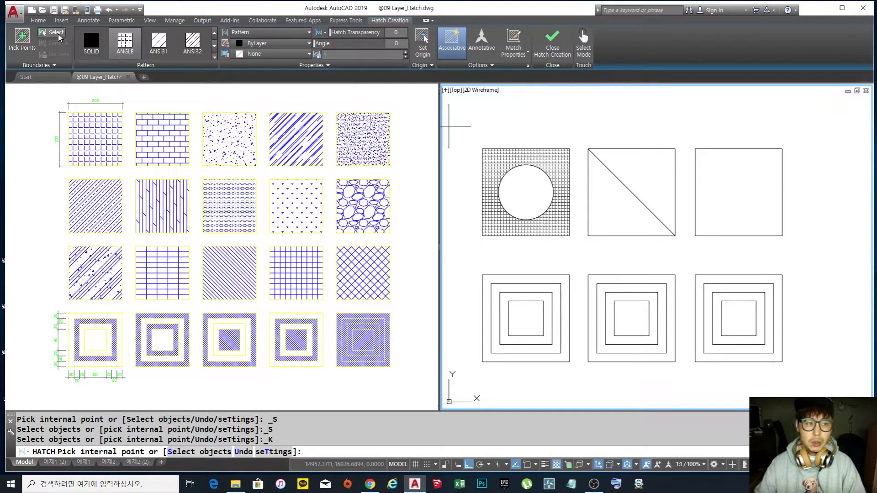
pyautogui.click(51, 32)
pyautogui.click(680, 191)
pyautogui.click(672, 181)
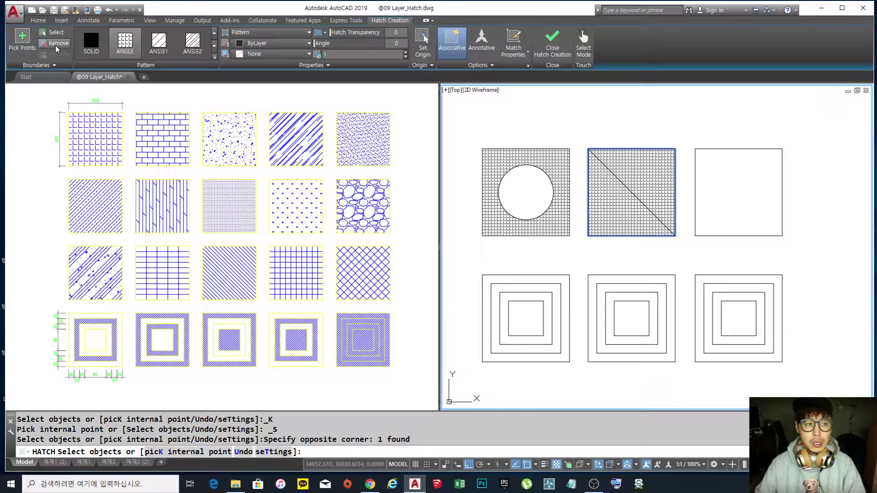
# Step: Remove the diagonal square's outline from the hatch boundary, reselect it as the boundary object and undo that selection
pyautogui.click(56, 45)
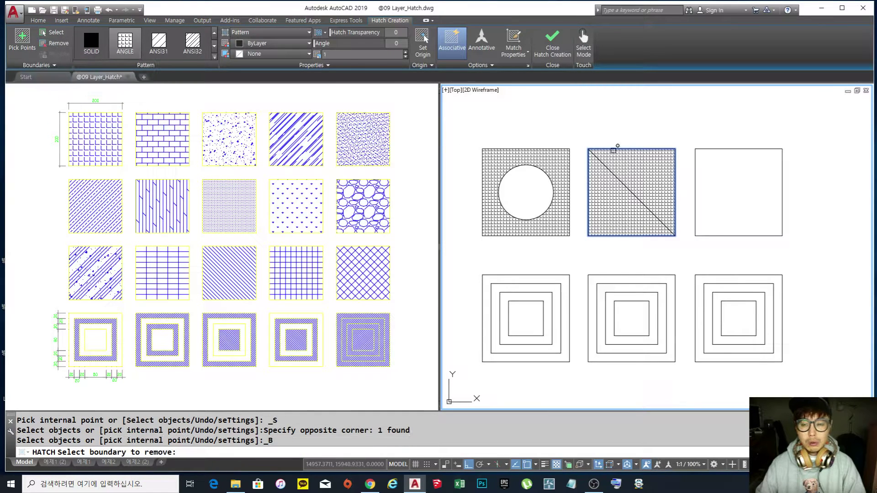
pyautogui.click(607, 148)
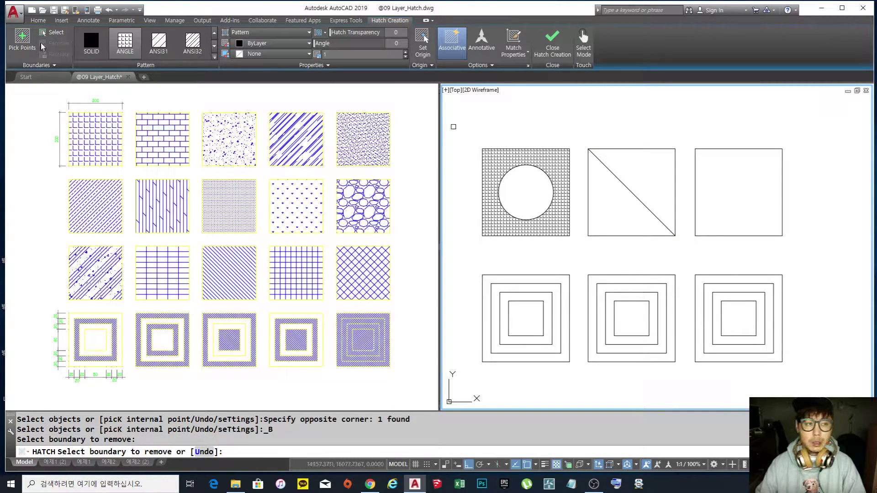
pyautogui.press('Return')
pyautogui.click(624, 150)
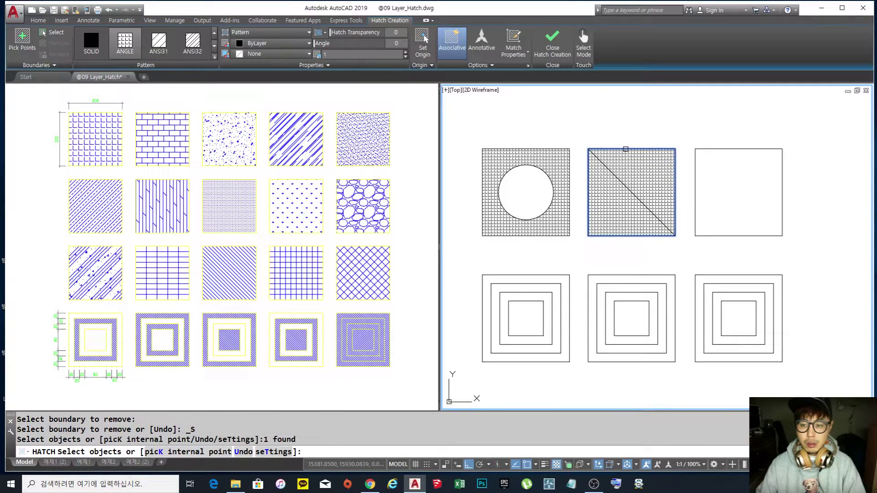
pyautogui.hotkey('ctrl', 'z')
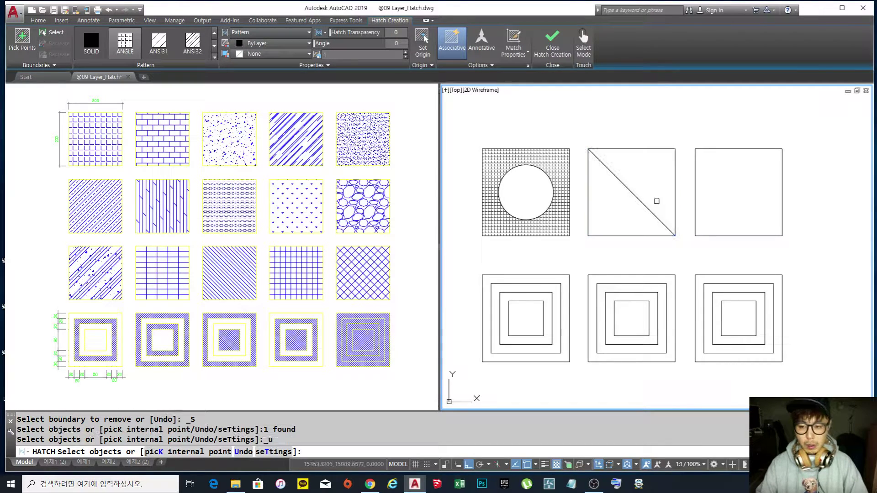
# Step: Select all four nested squares of the first lower figure as boundary objects for the ANGLE hatch
pyautogui.click(53, 33)
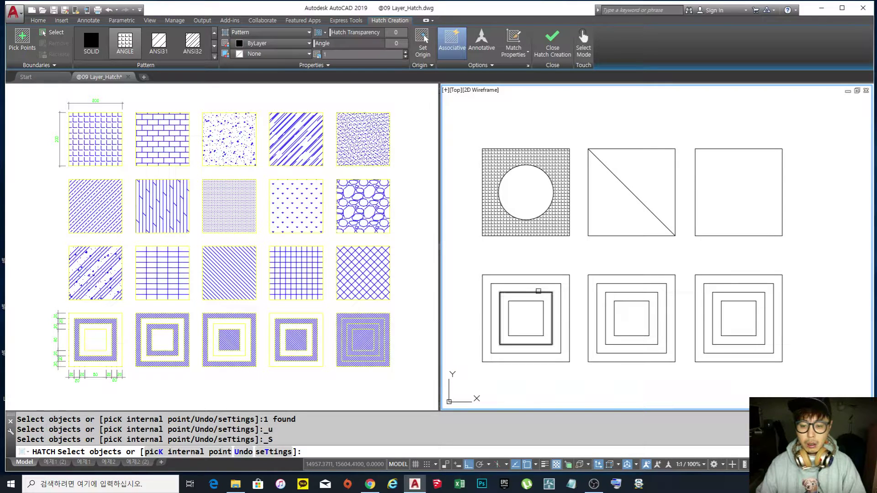
pyautogui.click(546, 282)
pyautogui.click(547, 283)
pyautogui.click(560, 274)
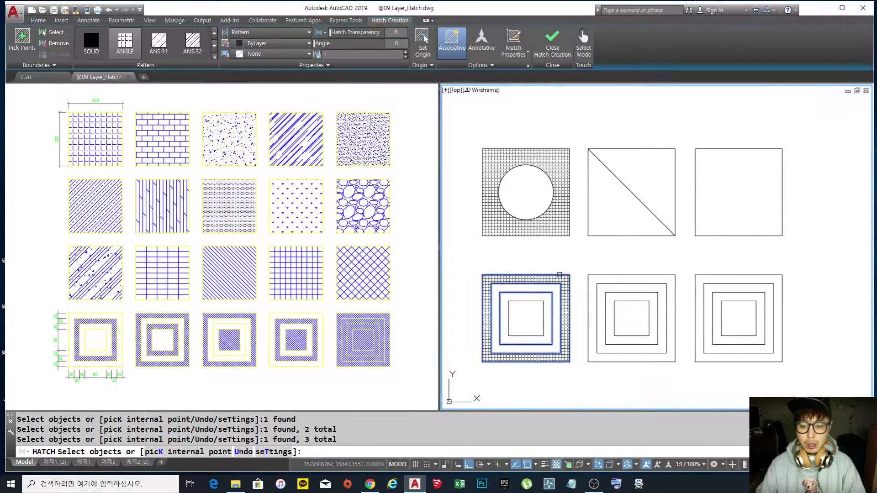
pyautogui.click(535, 301)
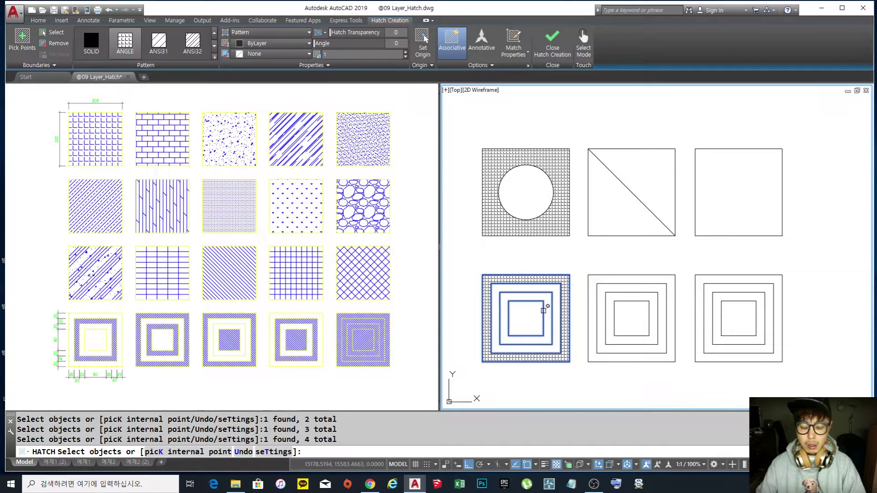
# Step: Remove the two middle nested squares from the hatch boundary, keeping only the outermost and innermost outlines
pyautogui.click(54, 43)
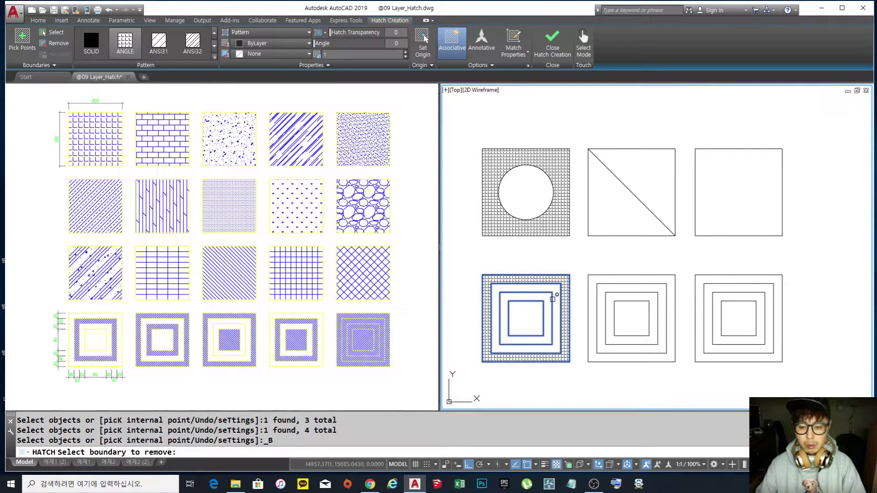
pyautogui.click(539, 292)
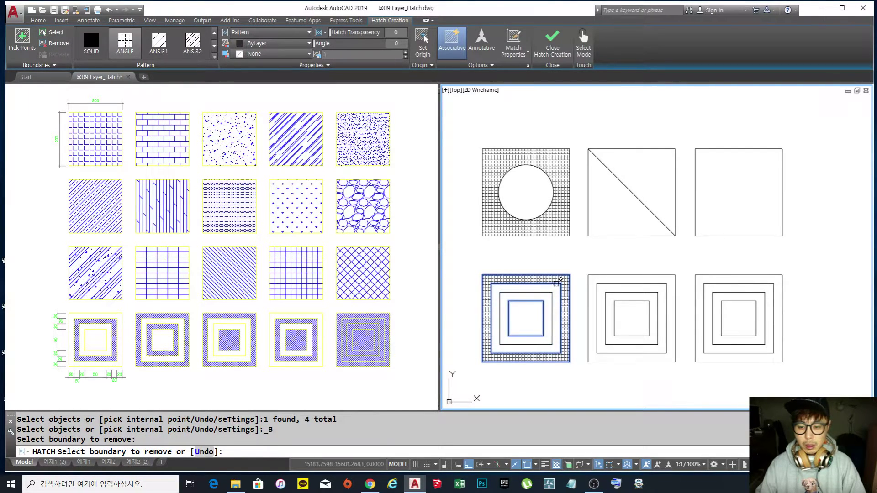
pyautogui.click(556, 283)
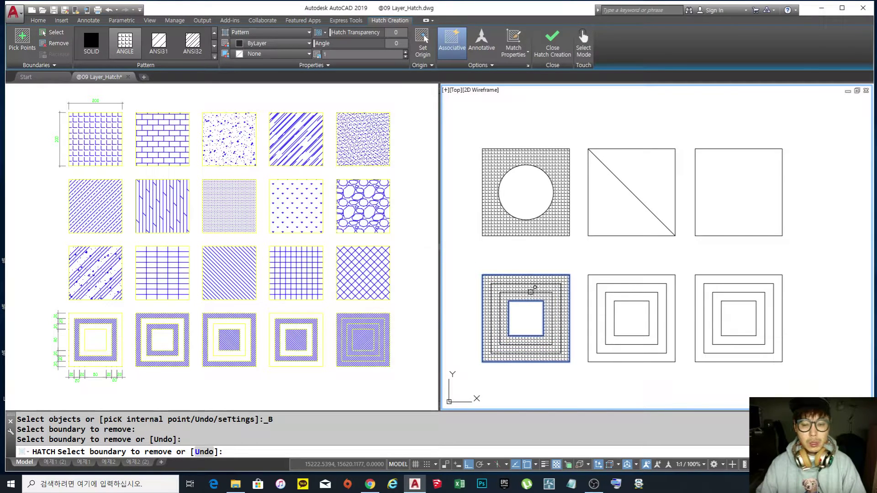
pyautogui.moveTo(554, 304); pyautogui.dragTo(549, 296, button='middle')
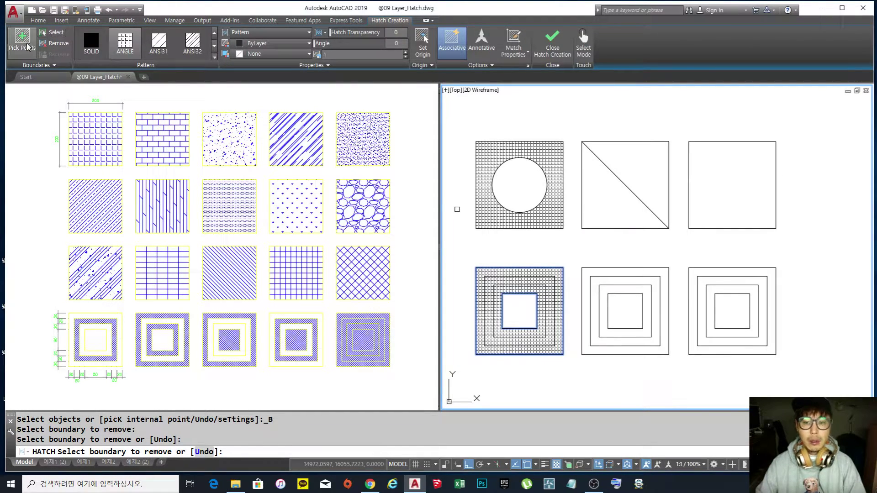
# Step: Try the ANSI31, ANSI32 and SOLID patterns on the nested-square hatch and leave hatch creation
pyautogui.click(155, 46)
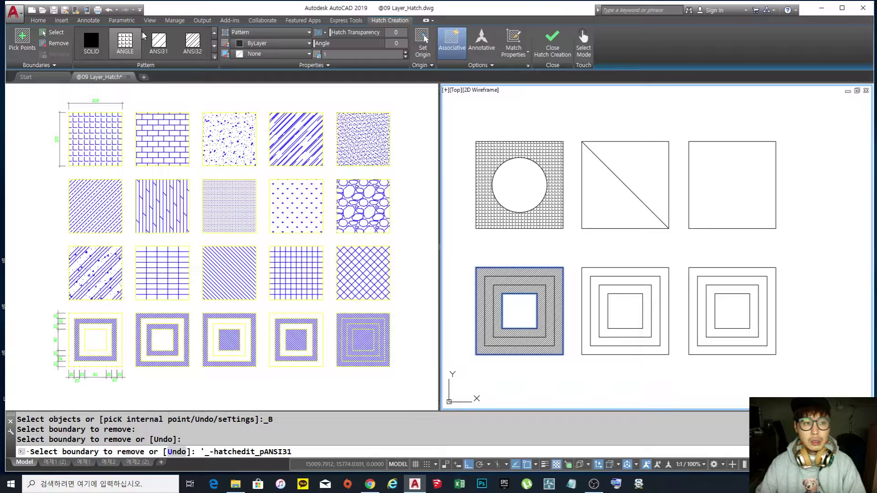
pyautogui.click(193, 41)
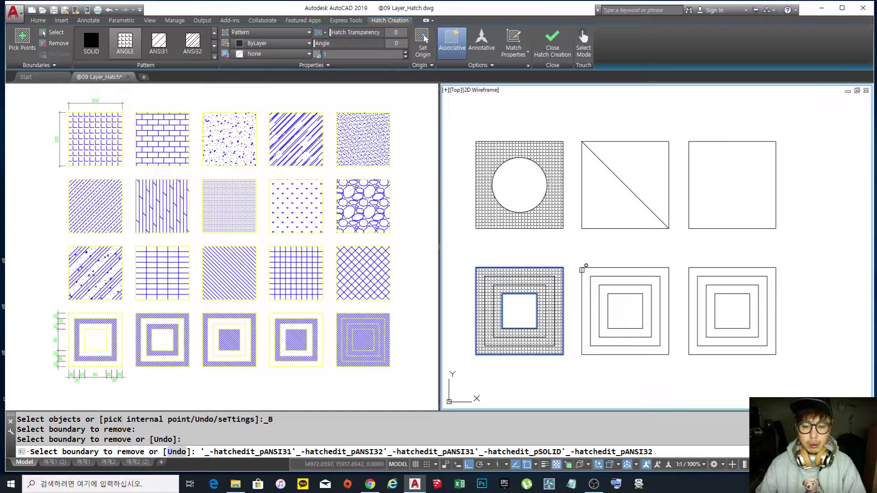
pyautogui.press('Escape')
# Step: Erase the hatch from the first nested-square figure in the lower row
pyautogui.write('e')
pyautogui.press('Return')
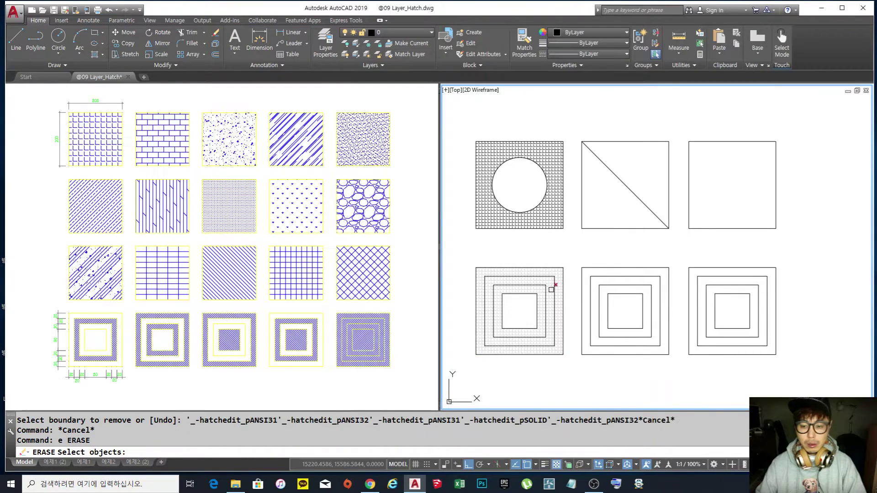
pyautogui.click(551, 289)
pyautogui.press('Return')
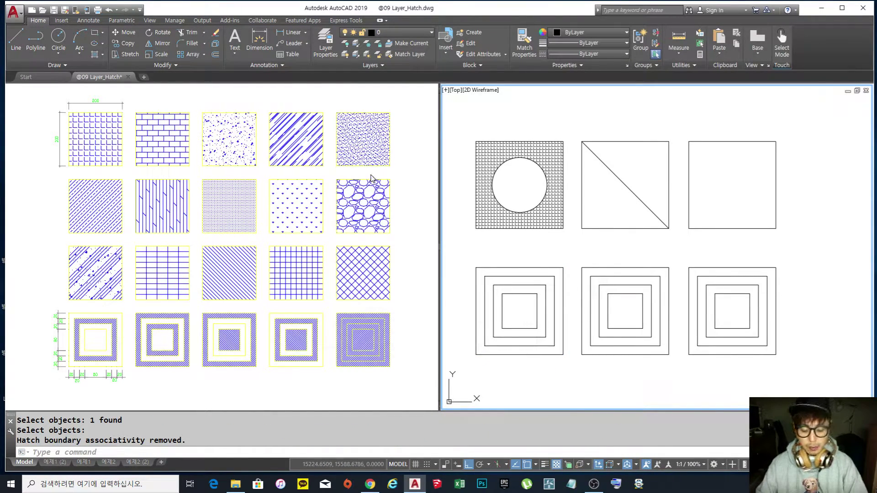
# Step: Hatch the empty upper-row square with the ANGLE pattern by picking a point inside it
pyautogui.write('h')
pyautogui.press('Return')
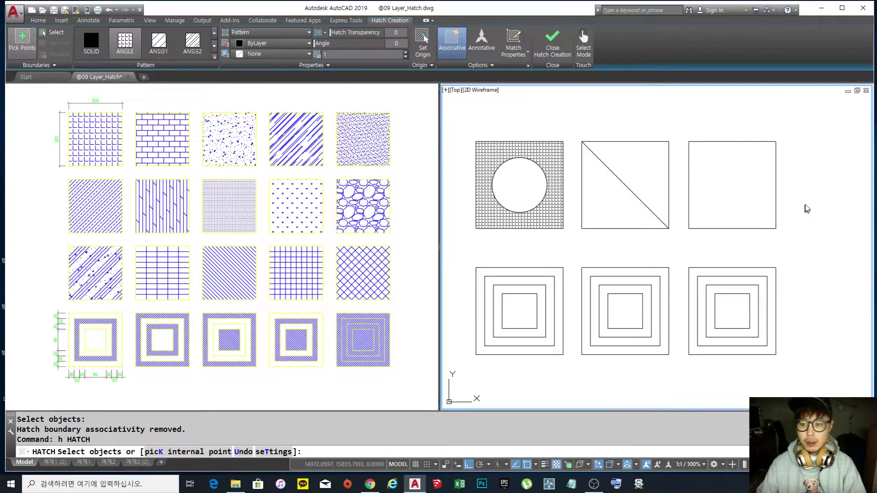
pyautogui.click(738, 189)
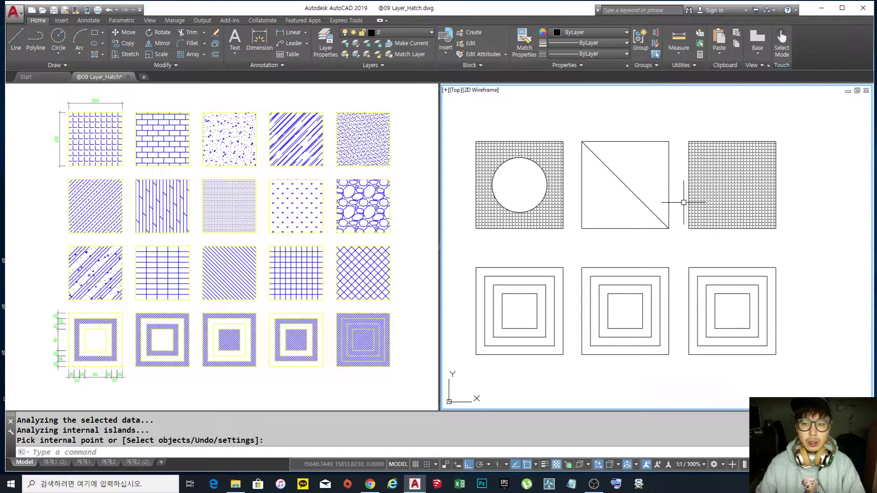
pyautogui.write('h')
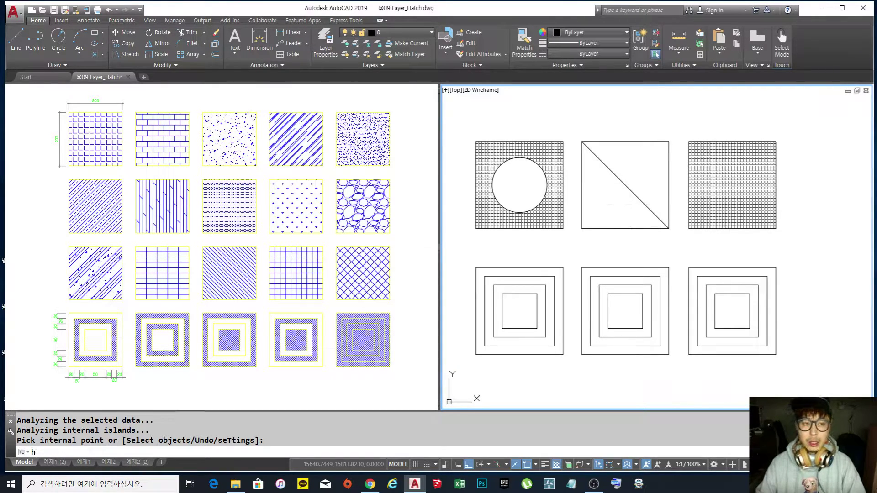
pyautogui.press('Return')
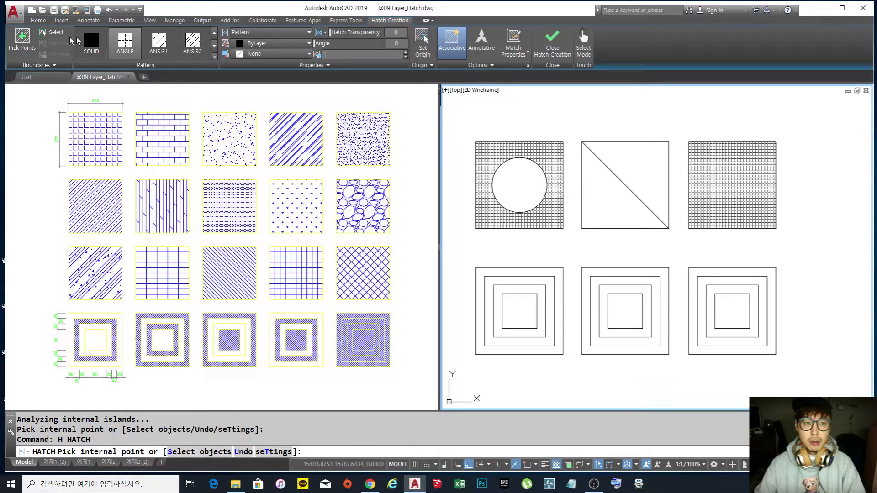
pyautogui.press('Escape')
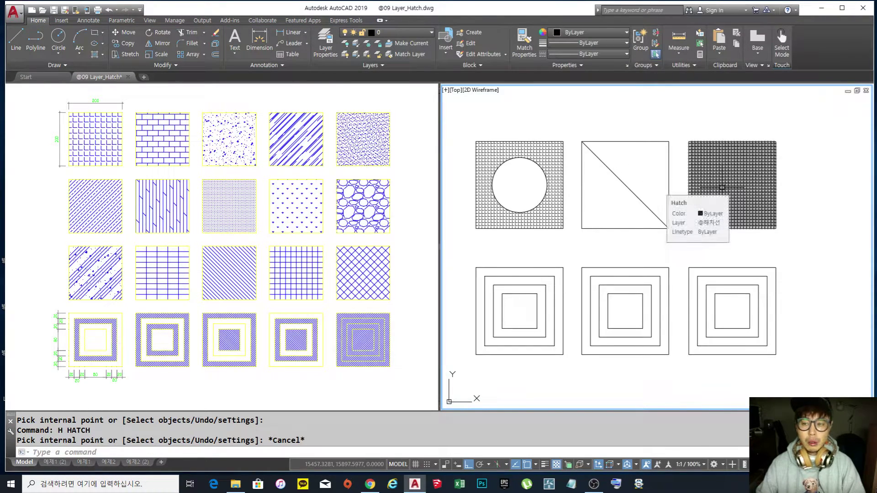
# Step: Open the plain square's ANGLE hatch in the hatch editor to view its options, and deselect it
pyautogui.click(721, 177)
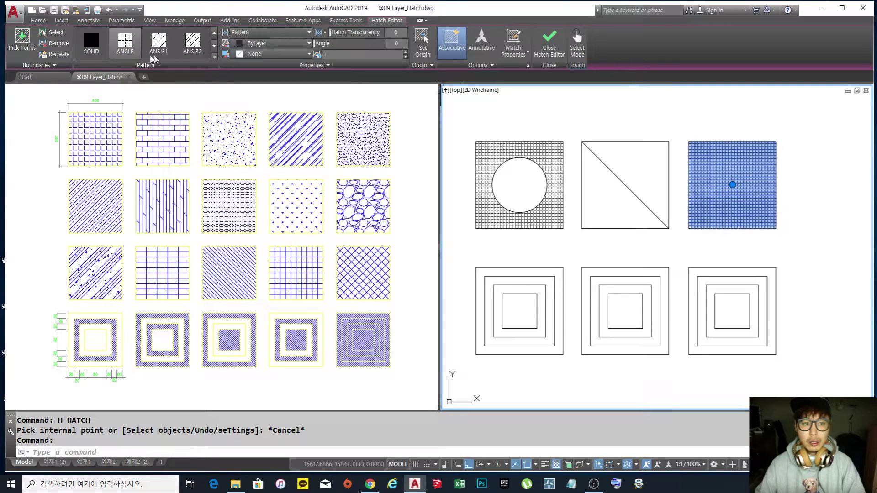
pyautogui.press('Escape')
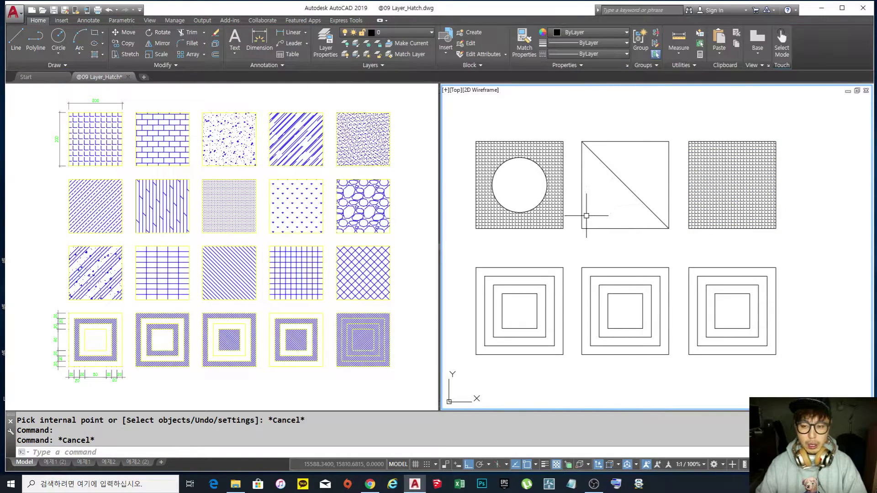
pyautogui.press('Escape')
pyautogui.press('Escape')
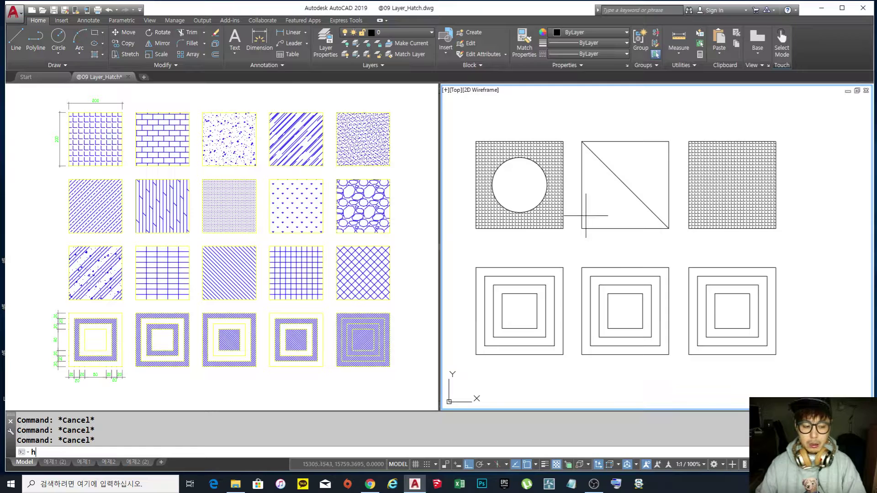
# Step: Preview the ANGLE hatch in the diagonal square's upper triangle, and hatch its lower triangle by picking an internal point
pyautogui.write('h')
pyautogui.press('Return')
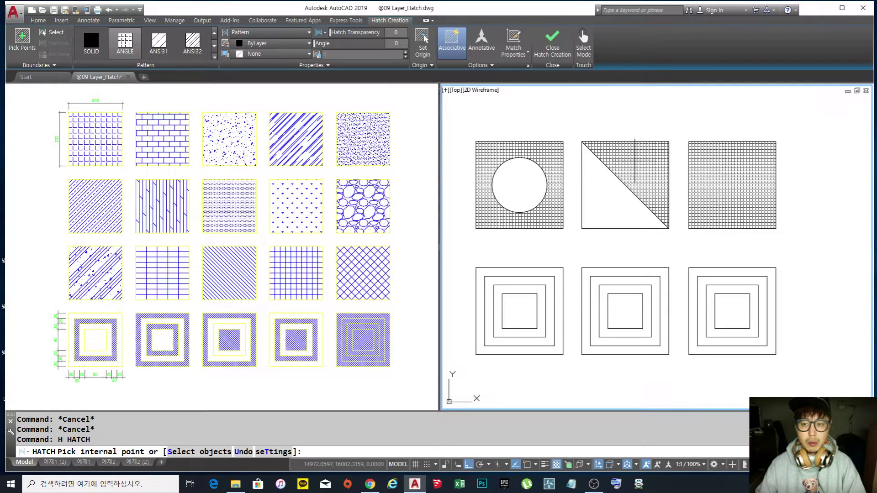
pyautogui.press('Escape')
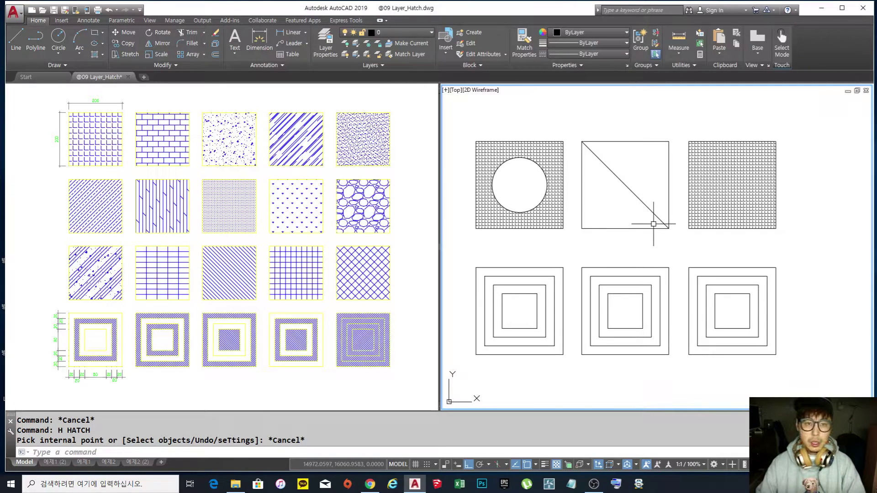
pyautogui.write('h')
pyautogui.press('space')
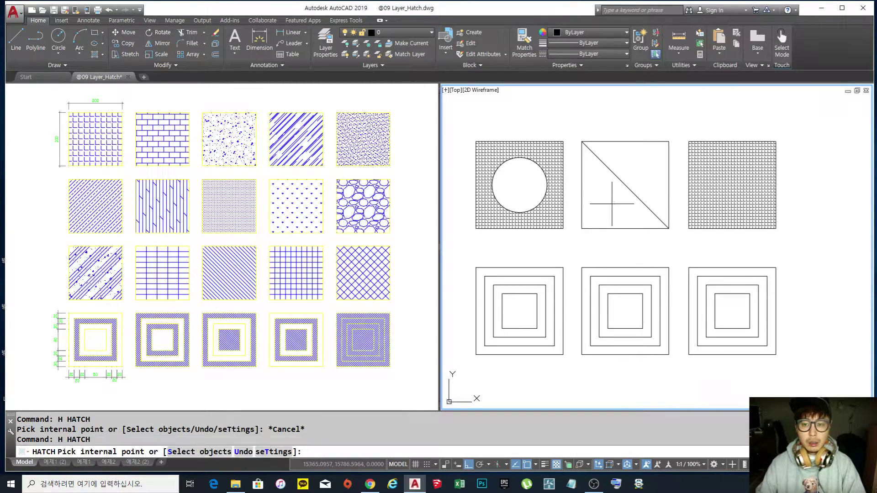
pyautogui.click(607, 202)
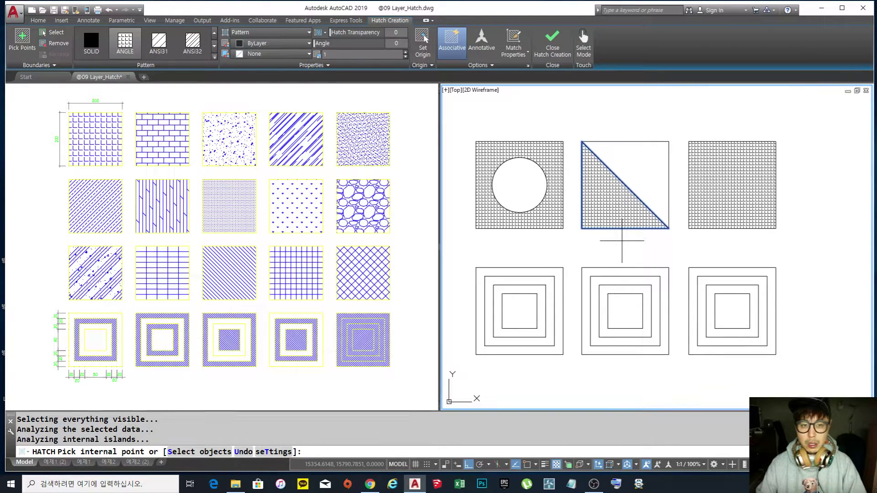
pyautogui.press('Escape')
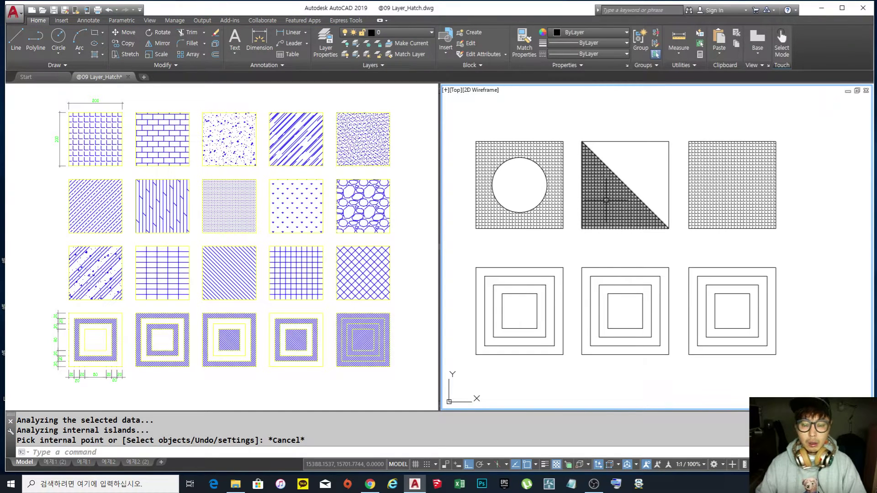
# Step: Erase the ANGLE hatch from the diagonal square's lower triangle
pyautogui.write('e')
pyautogui.press('space')
pyautogui.click(617, 200)
pyautogui.press('space')
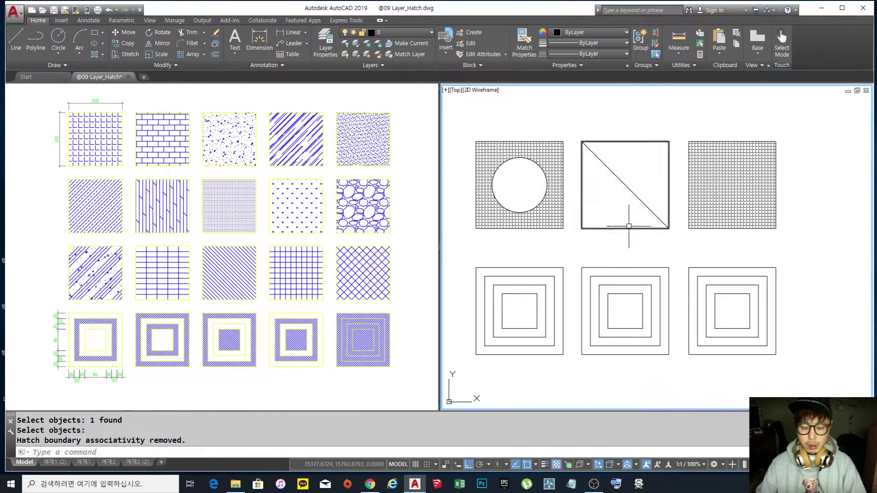
# Step: Hatch the diagonal square's lower triangle by an internal point, remove the diagonal line from its boundary and leave hatch creation
pyautogui.write('h')
pyautogui.press('Return')
pyautogui.click(601, 203)
pyautogui.click(53, 44)
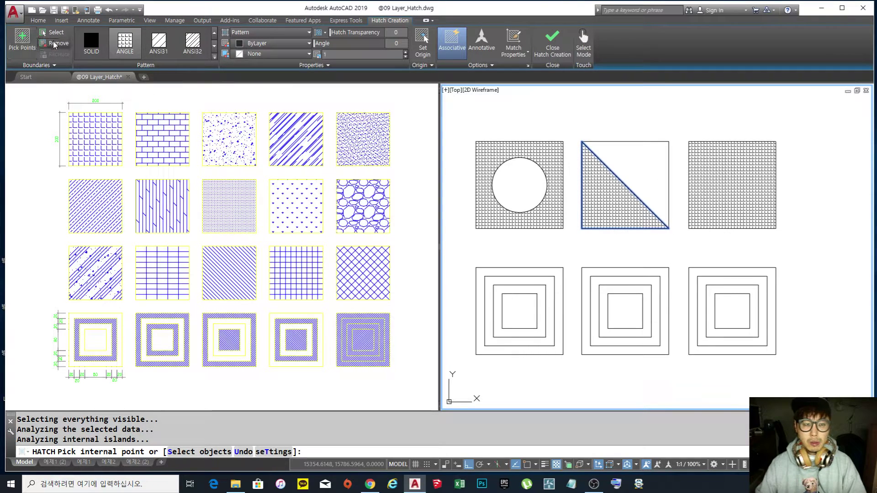
pyautogui.click(620, 178)
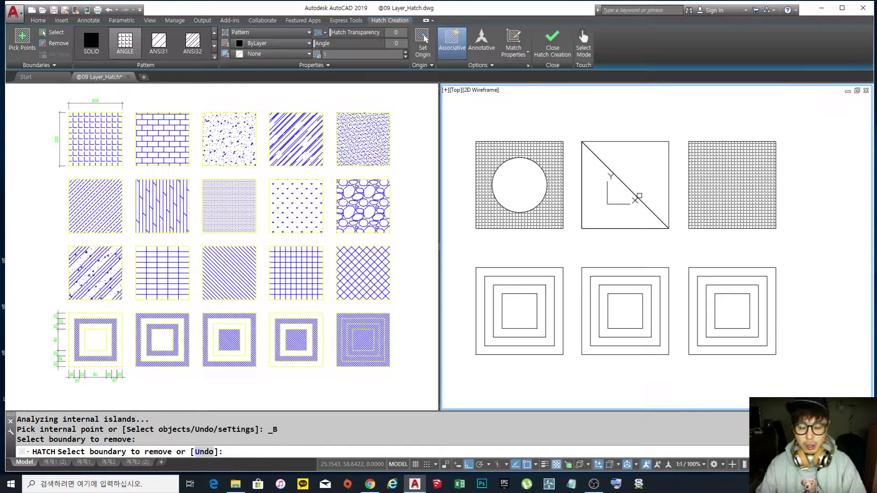
pyautogui.press('Escape')
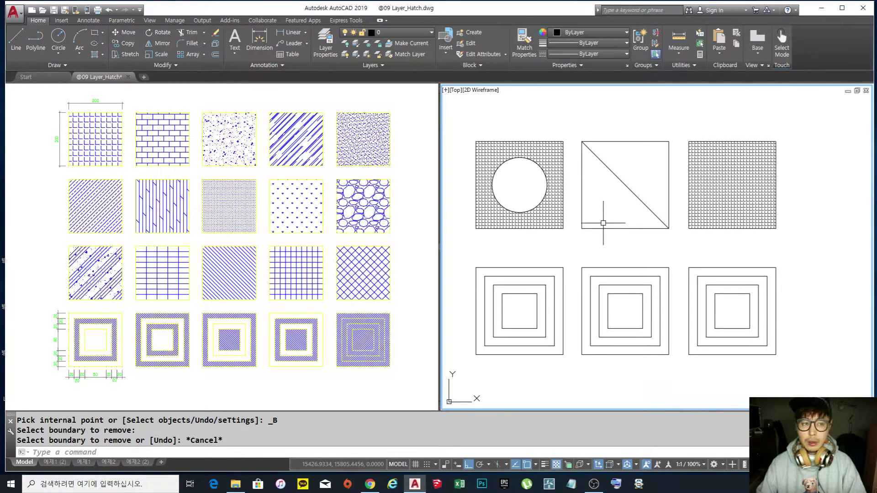
# Step: Hatch the diagonal square's lower triangle again with ANGLE by picking an internal point, and end the command
pyautogui.write('h')
pyautogui.press('Return')
pyautogui.click(604, 210)
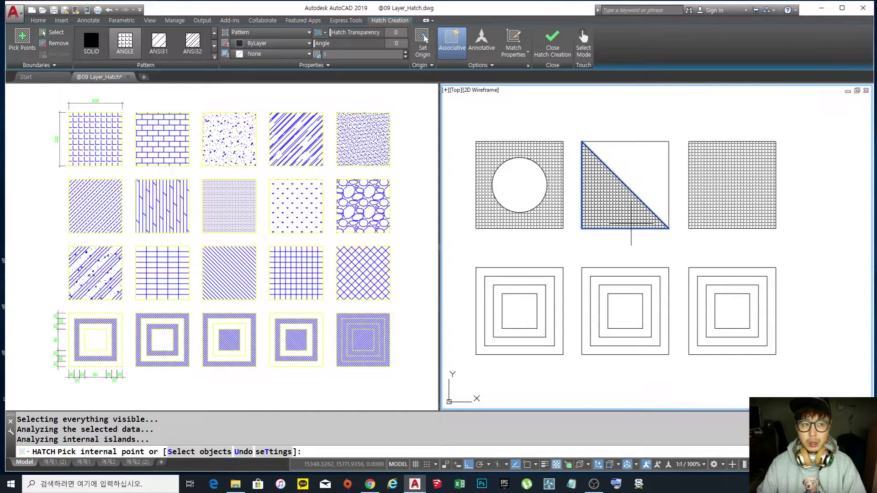
pyautogui.press('Escape')
pyautogui.press('Escape')
pyautogui.press('Escape')
# Step: Erase the new lower-triangle hatch, leaving only the square's outline and diagonal
pyautogui.write('e')
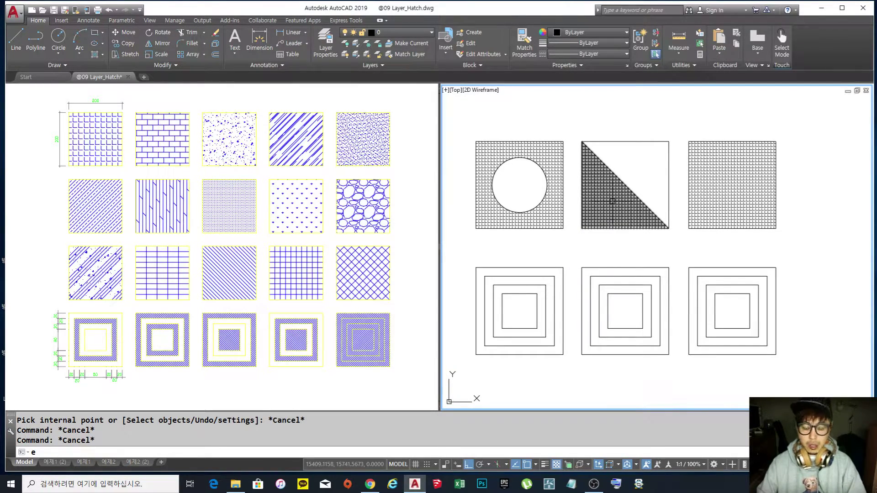
pyautogui.press('Return')
pyautogui.click(611, 200)
pyautogui.press('Return')
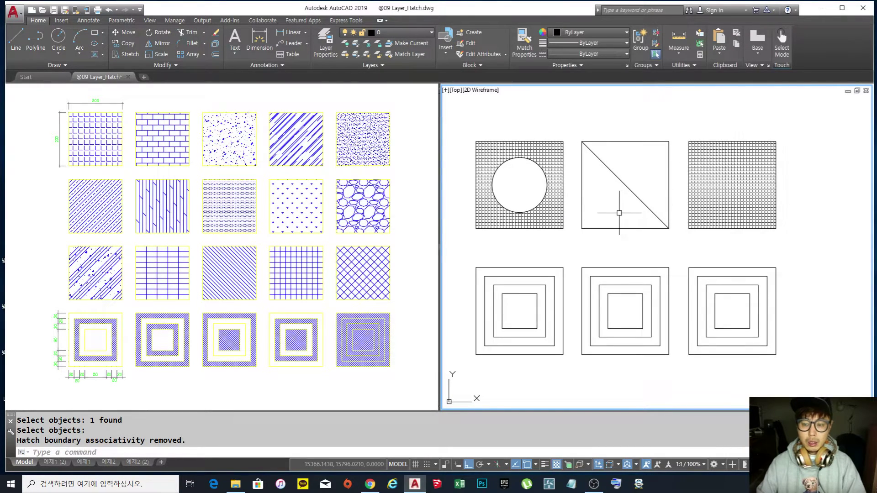
# Step: Select the plain square's hatch and preview the SOLID, ANSI31 and ANSI32 patterns on it
pyautogui.moveTo(616, 196); pyautogui.dragTo(606, 192, button='middle')
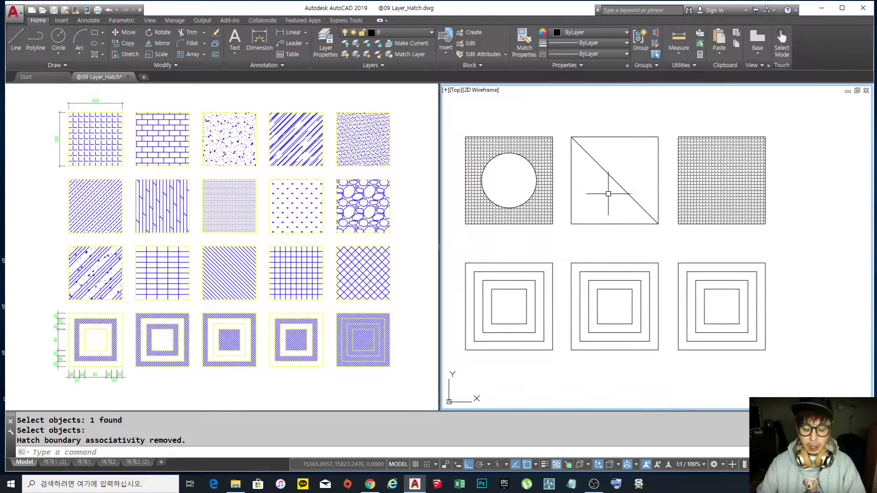
pyautogui.moveTo(609, 196); pyautogui.dragTo(617, 195, button='middle')
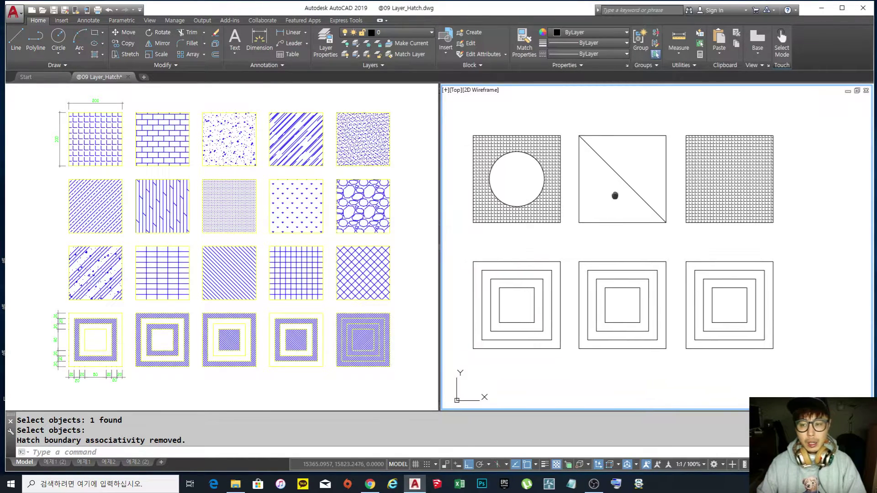
pyautogui.click(735, 187)
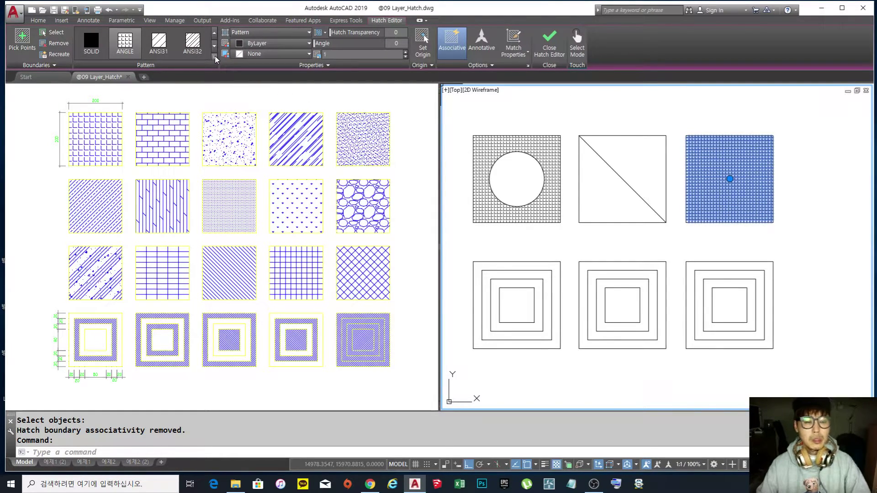
pyautogui.click(93, 41)
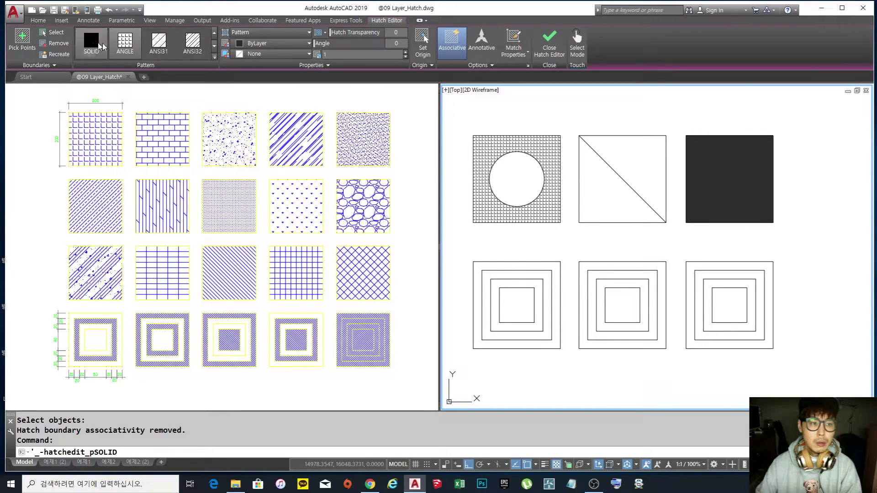
pyautogui.click(156, 50)
pyautogui.click(191, 52)
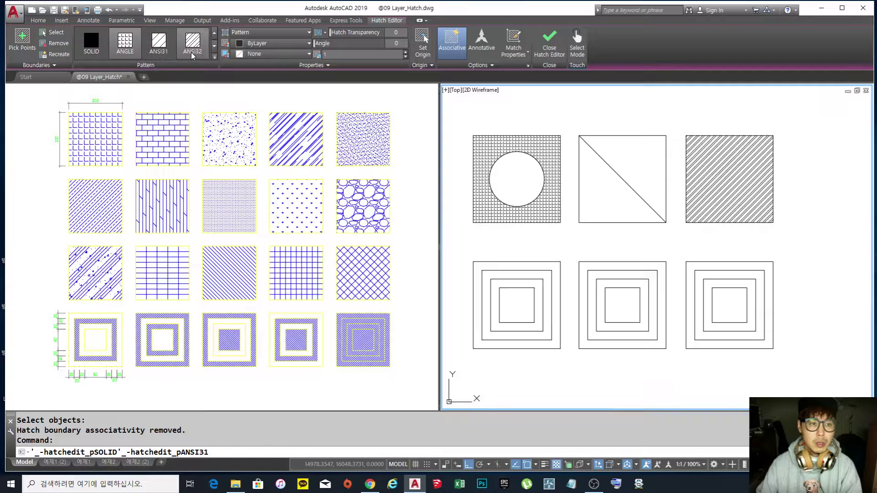
pyautogui.click(93, 43)
pyautogui.click(191, 51)
pyautogui.click(100, 45)
pyautogui.click(124, 43)
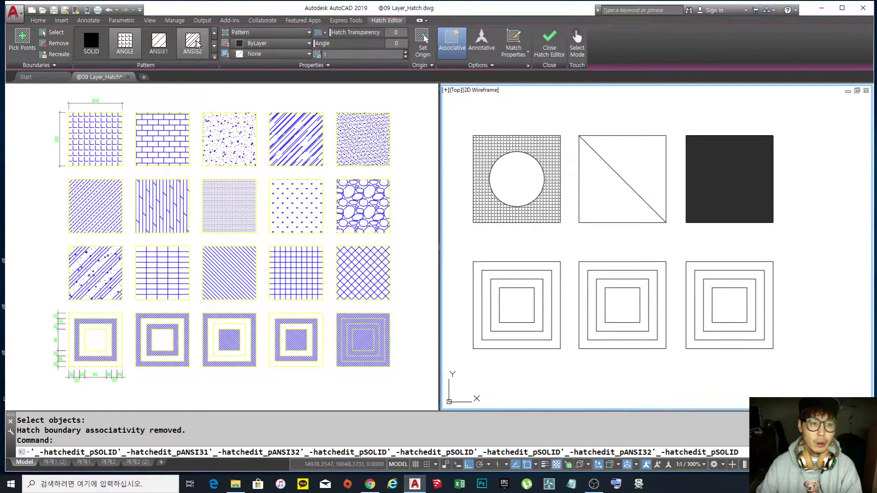
# Step: Browse the full hatch pattern library, previewing patterns such as AR-CONC and JIS_RC_10 on the square, and choose ANGLE
pyautogui.click(215, 56)
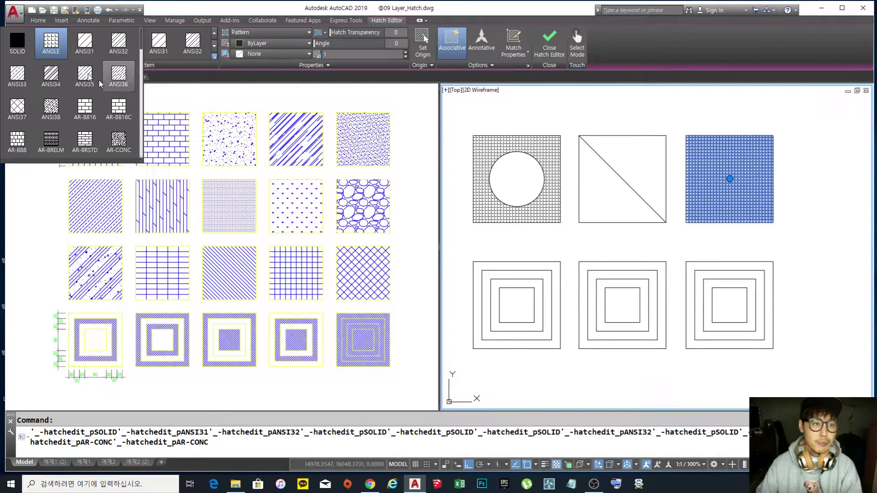
pyautogui.scroll(-3, 114, 82)
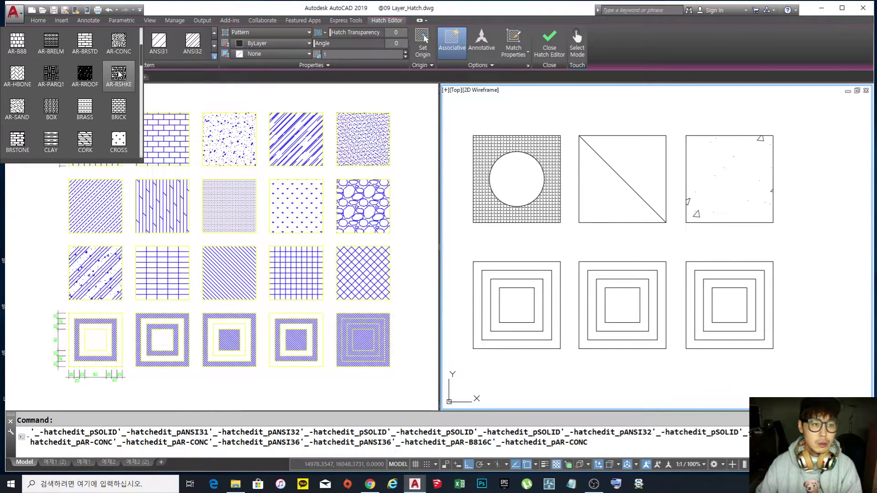
pyautogui.scroll(-10, 118, 76)
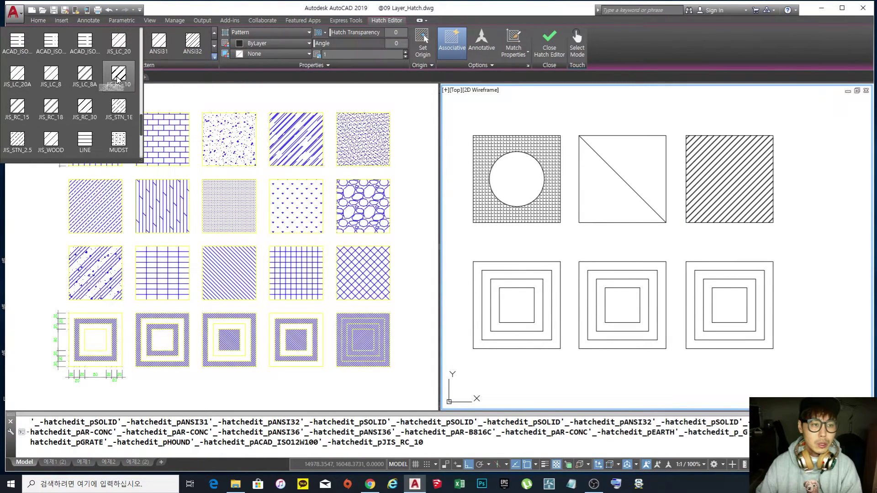
pyautogui.scroll(6, 117, 82)
pyautogui.scroll(8, 118, 84)
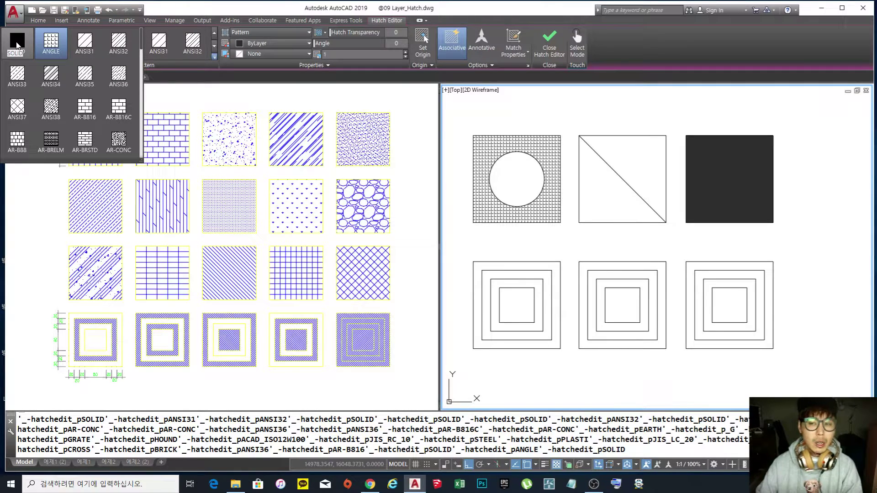
pyautogui.click(52, 45)
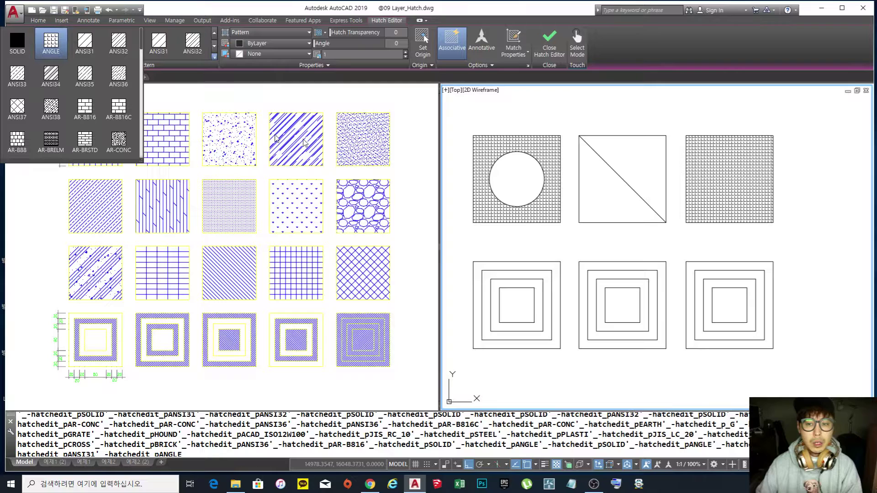
# Step: Set the plain square's ANGLE hatch scale to 2 and inspect the enlarged pattern up close
pyautogui.click(333, 54)
pyautogui.moveTo(338, 54); pyautogui.dragTo(320, 58)
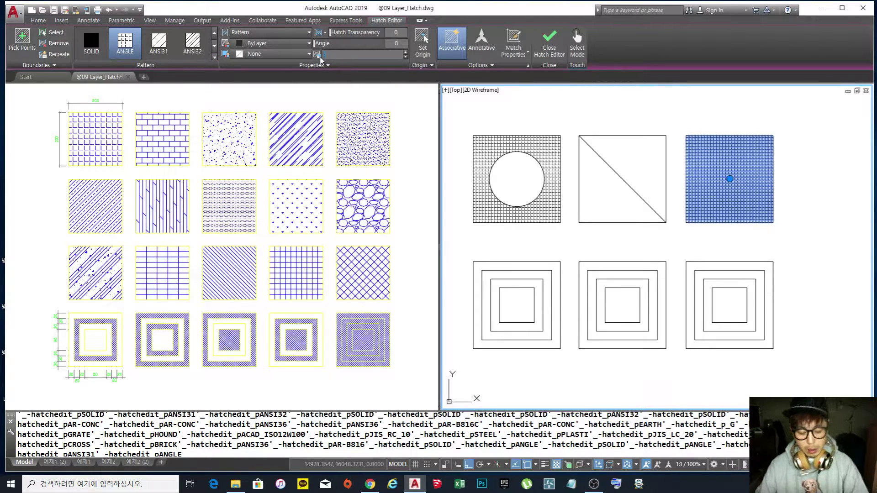
pyautogui.press('Return')
pyautogui.moveTo(747, 203); pyautogui.dragTo(616, 204, button='middle')
pyautogui.scroll(2, 613, 162)
pyautogui.scroll(2, 606, 163)
pyautogui.moveTo(614, 173); pyautogui.dragTo(655, 195, button='middle')
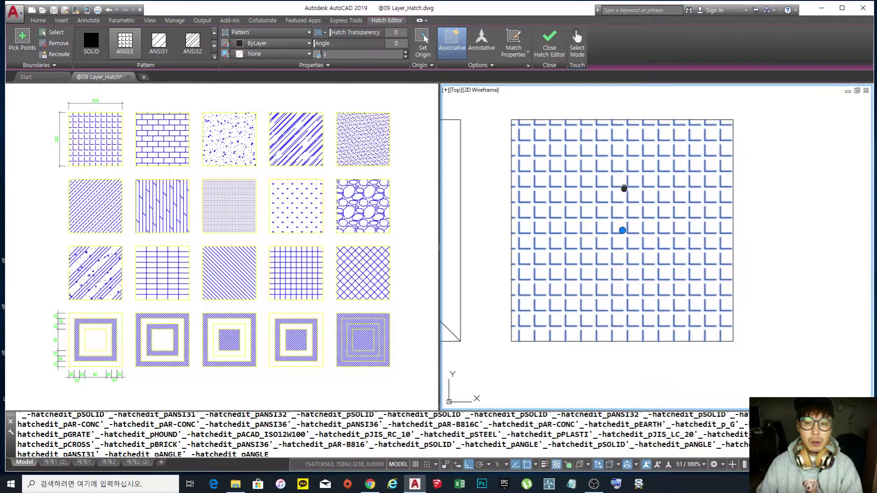
# Step: Compare the plain square's ANGLE hatch at scale 2 with the sample hatches in the reference drawing
pyautogui.moveTo(622, 187); pyautogui.dragTo(617, 182, button='middle')
pyautogui.scroll(-4, 618, 181)
pyautogui.scroll(4, 603, 181)
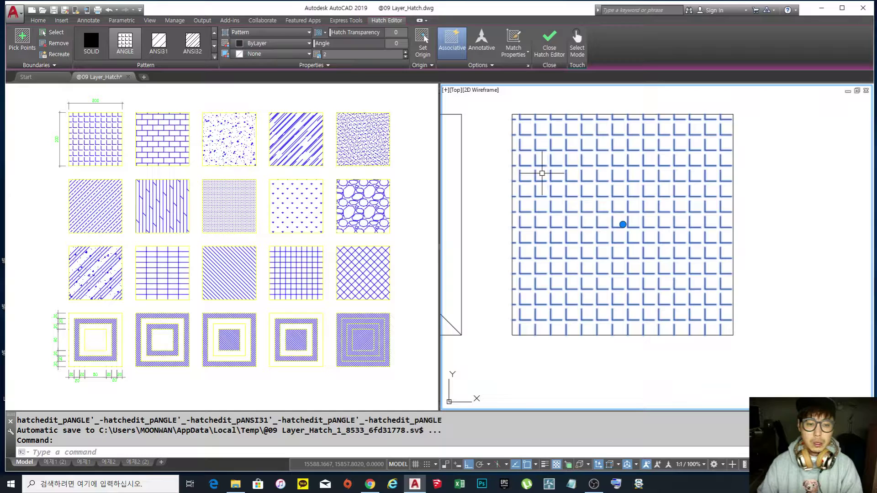
pyautogui.click(291, 269)
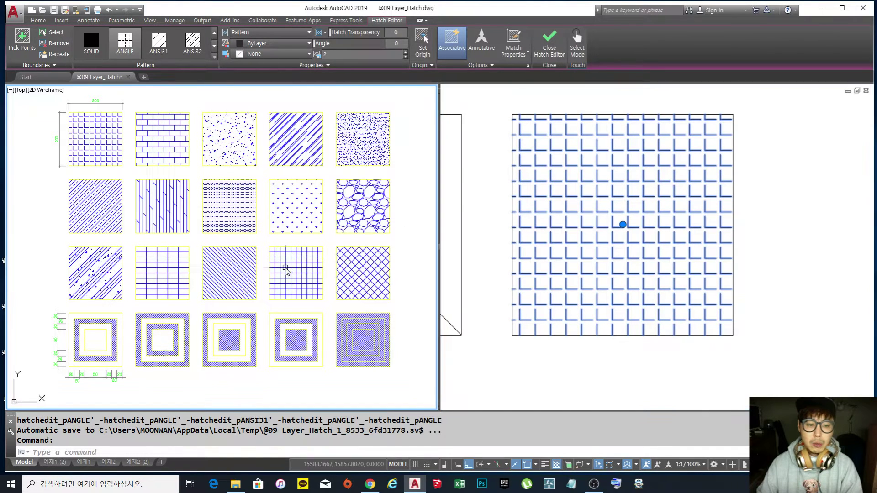
pyautogui.scroll(4, 294, 273)
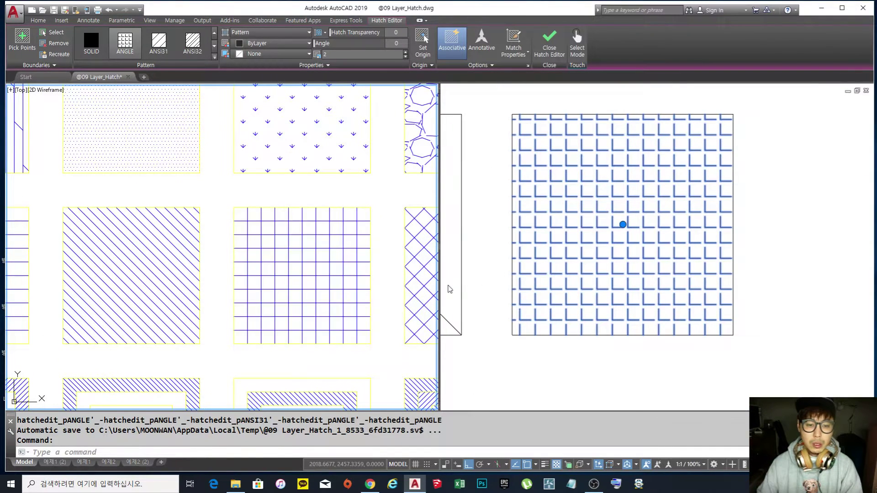
pyautogui.click(579, 206)
pyautogui.moveTo(554, 191); pyautogui.dragTo(548, 201, button='middle')
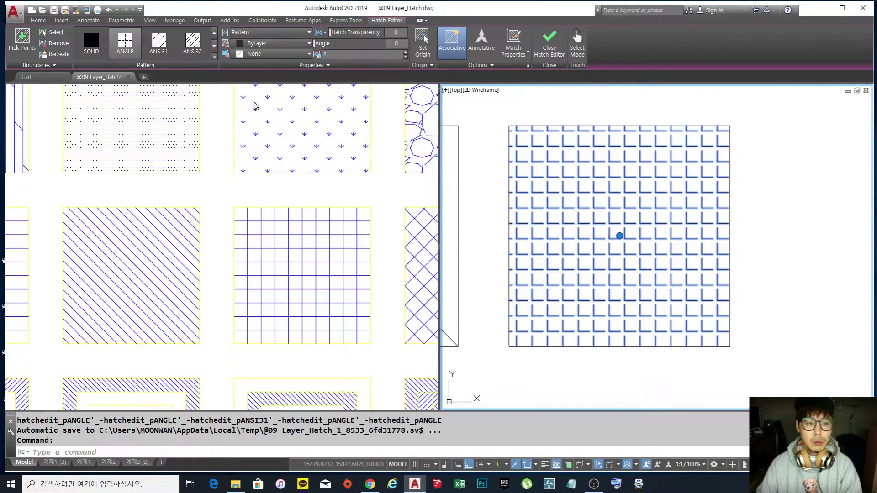
pyautogui.moveTo(574, 173); pyautogui.dragTo(572, 172, button='middle')
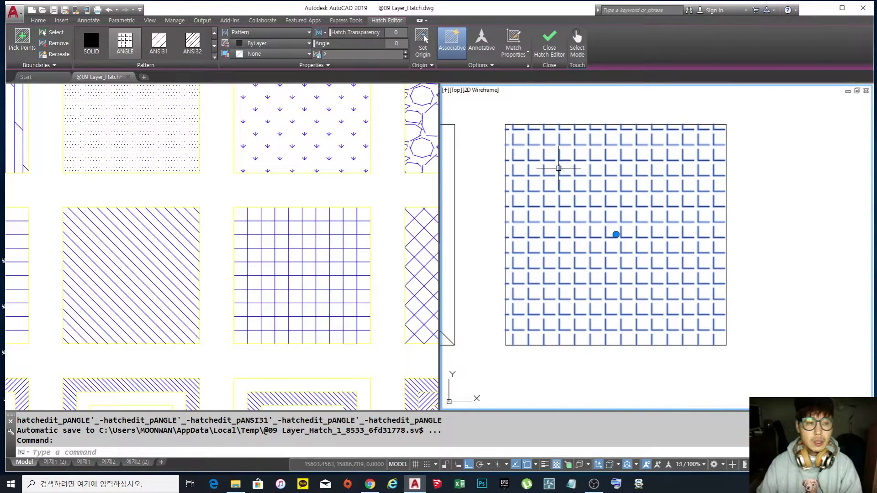
# Step: Preview the ANSI32 to ANSI36 patterns on the plain square's hatch and apply ANSI31
pyautogui.click(159, 43)
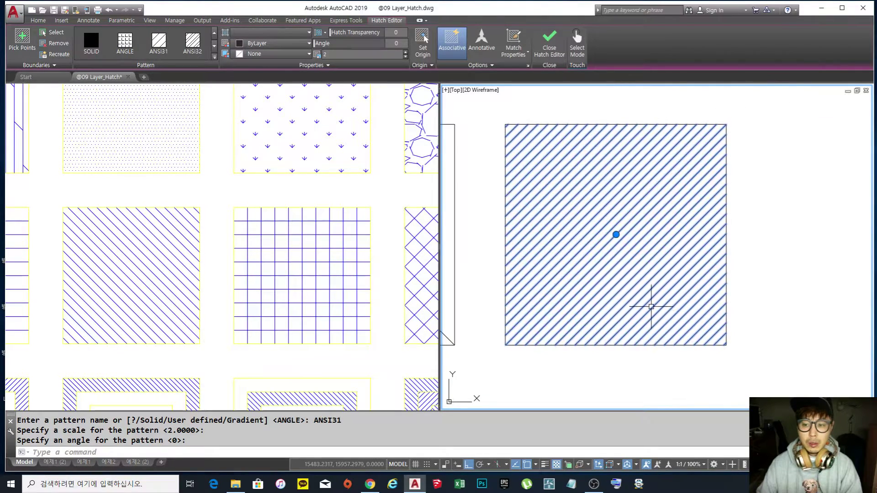
pyautogui.click(215, 56)
pyautogui.click(118, 73)
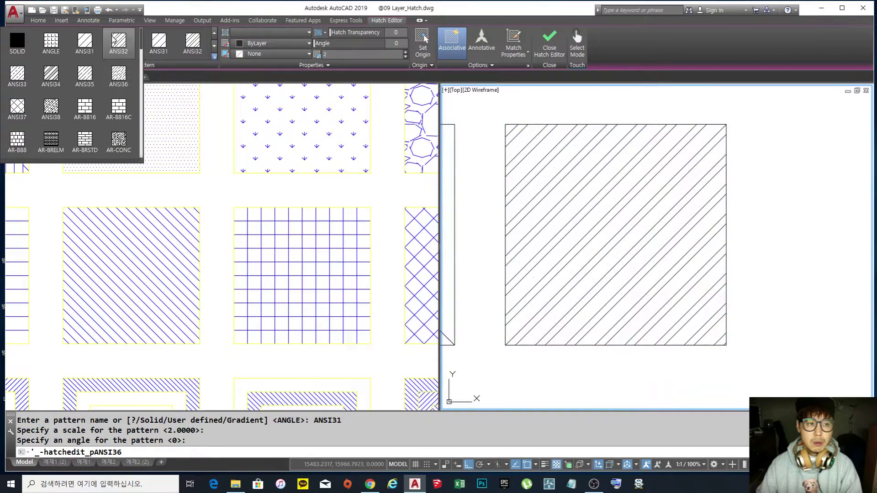
pyautogui.click(114, 41)
pyautogui.click(85, 73)
pyautogui.click(50, 73)
pyautogui.click(18, 73)
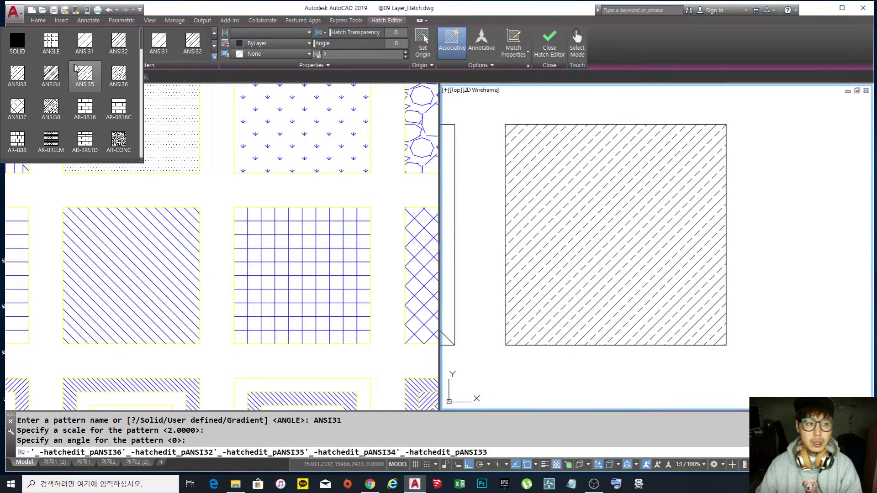
pyautogui.click(84, 41)
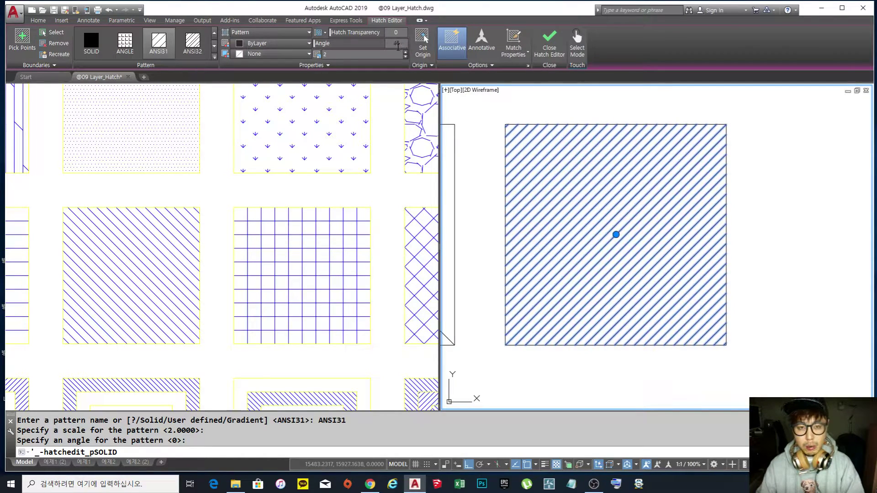
# Step: Try an angle of 45 on the ANSI31 hatch, set it back to 0 and inspect the diagonal lines
pyautogui.press('Return')
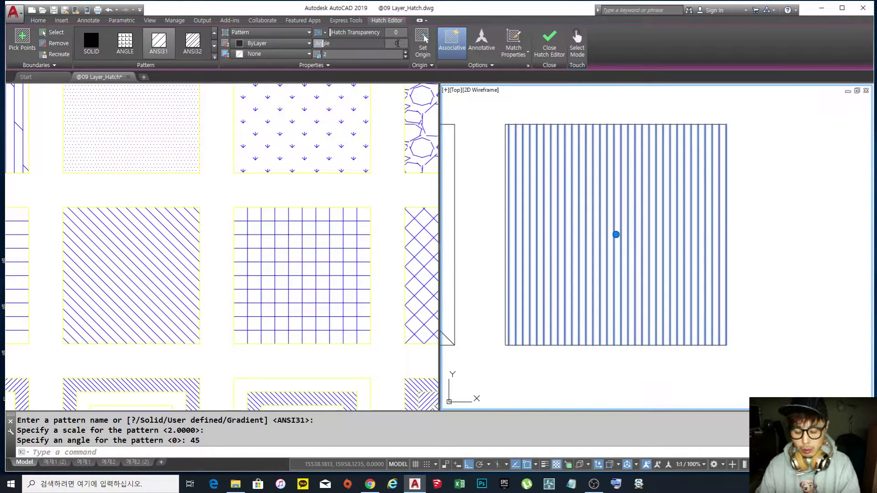
pyautogui.press('Return')
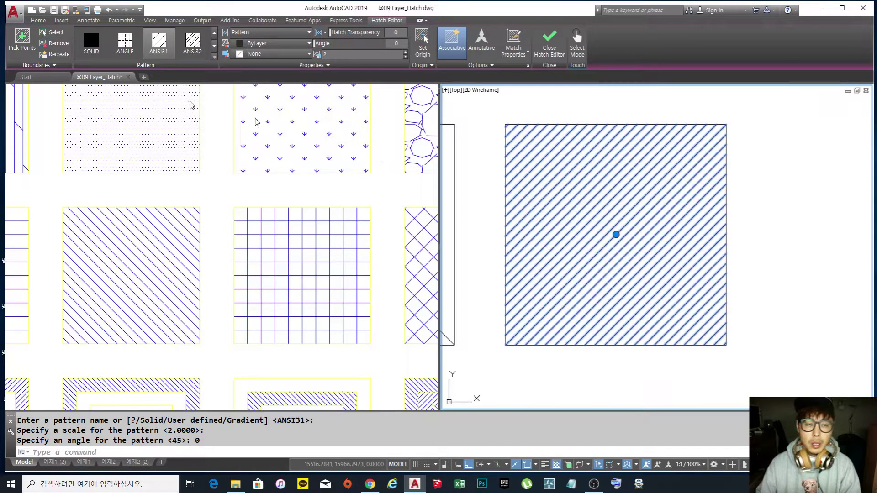
pyautogui.click(159, 41)
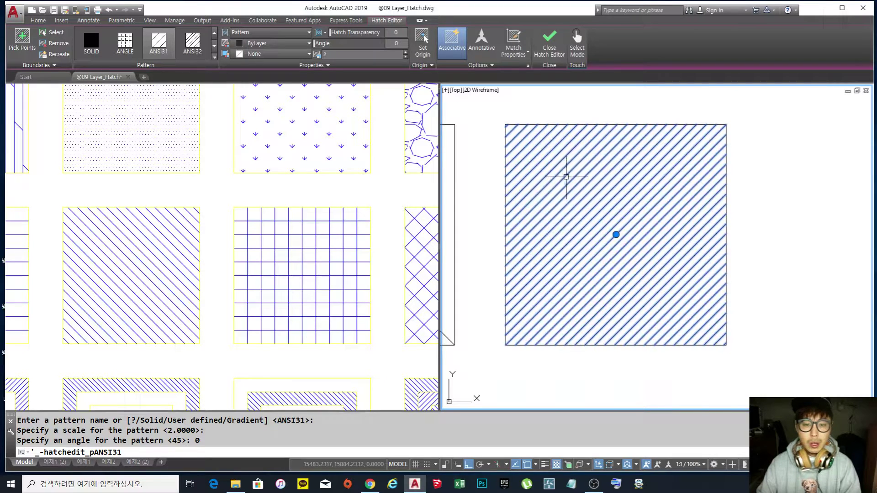
pyautogui.scroll(2, 568, 177)
pyautogui.scroll(-2, 568, 177)
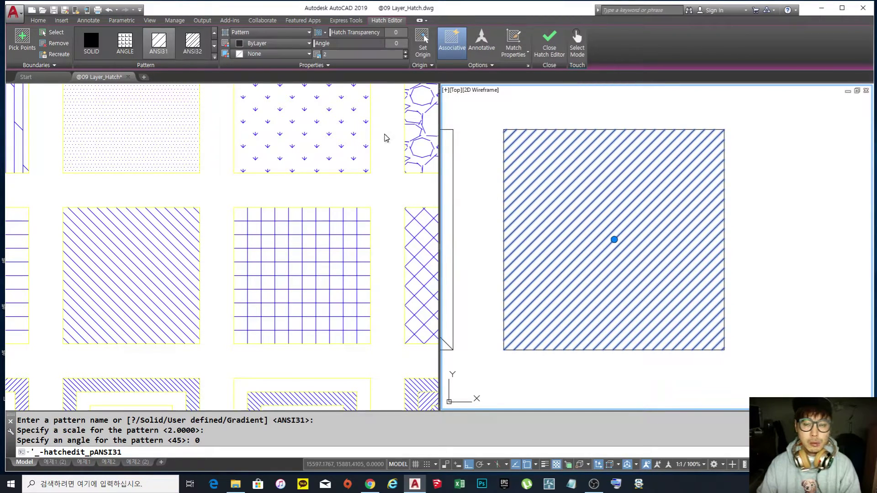
pyautogui.moveTo(579, 168); pyautogui.dragTo(575, 166, button='middle')
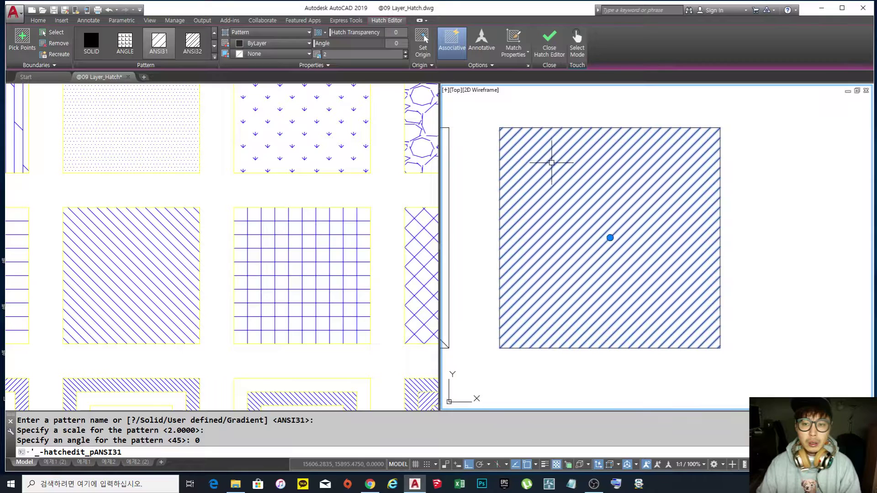
# Step: Apply the ANSI32 pattern to the square's hatch and compare it with ANSI31 and ANGLE
pyautogui.click(214, 57)
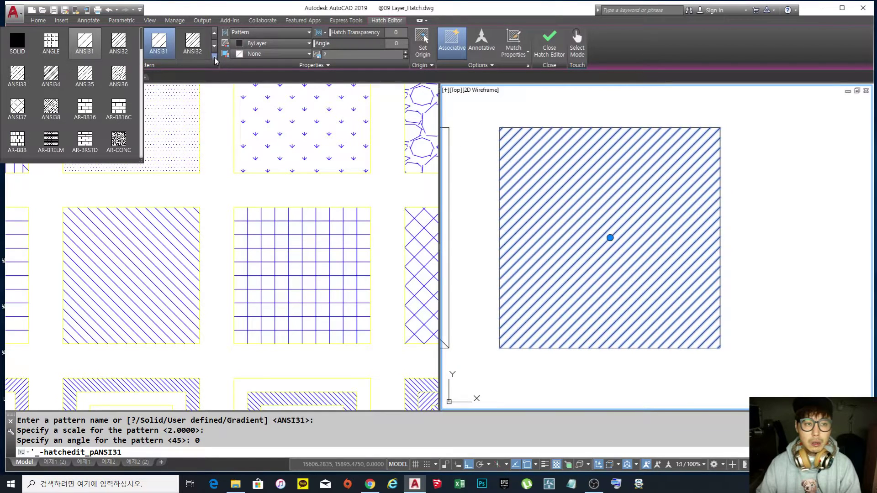
pyautogui.click(118, 44)
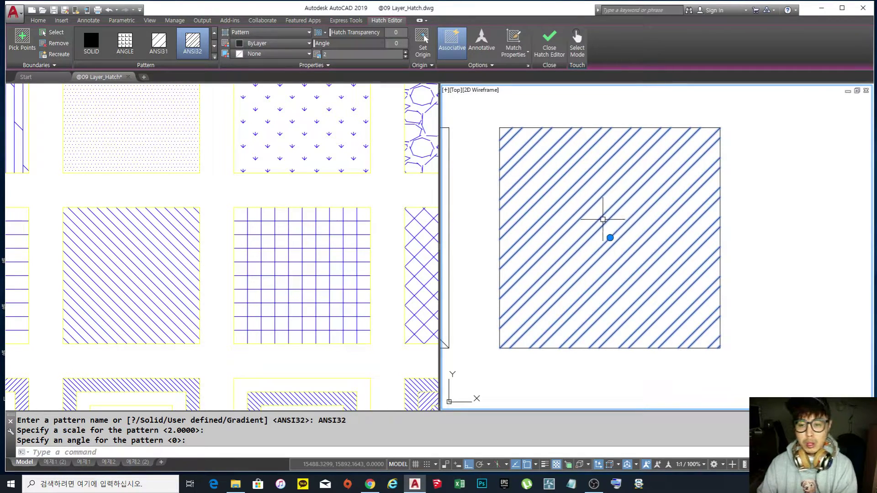
pyautogui.click(196, 45)
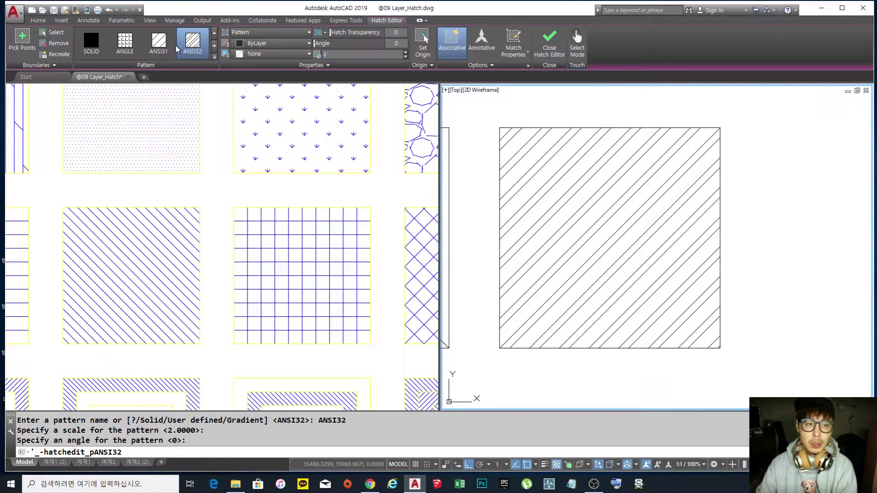
pyautogui.click(159, 43)
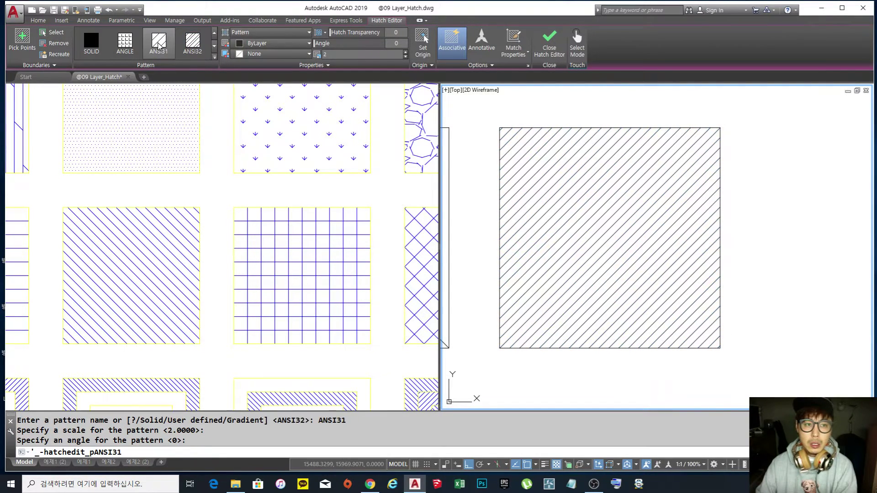
pyautogui.click(195, 48)
pyautogui.click(124, 43)
pyautogui.click(161, 45)
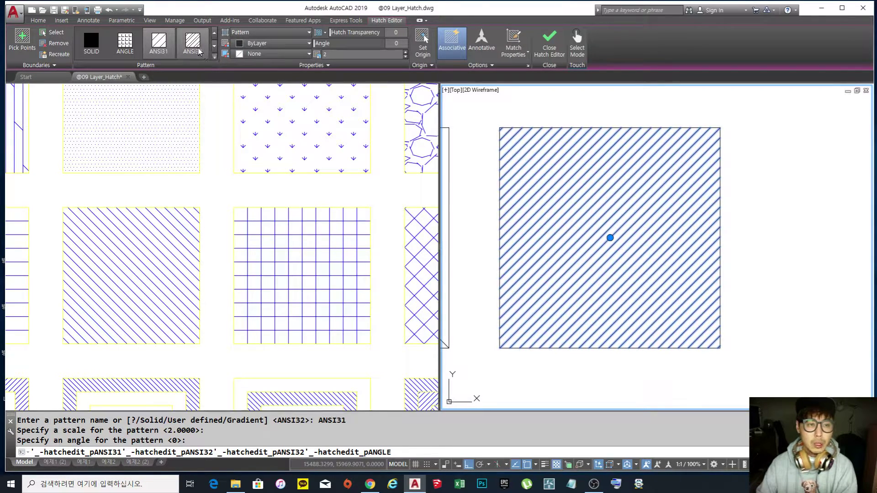
pyautogui.click(159, 46)
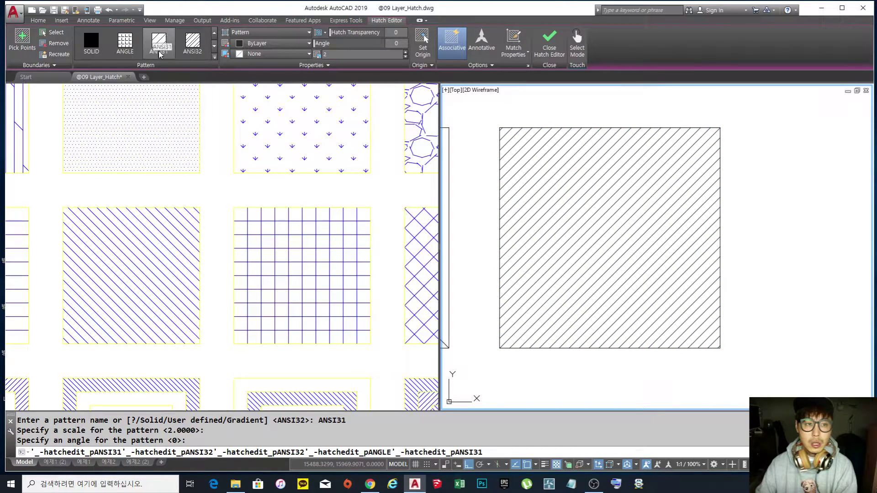
pyautogui.click(197, 45)
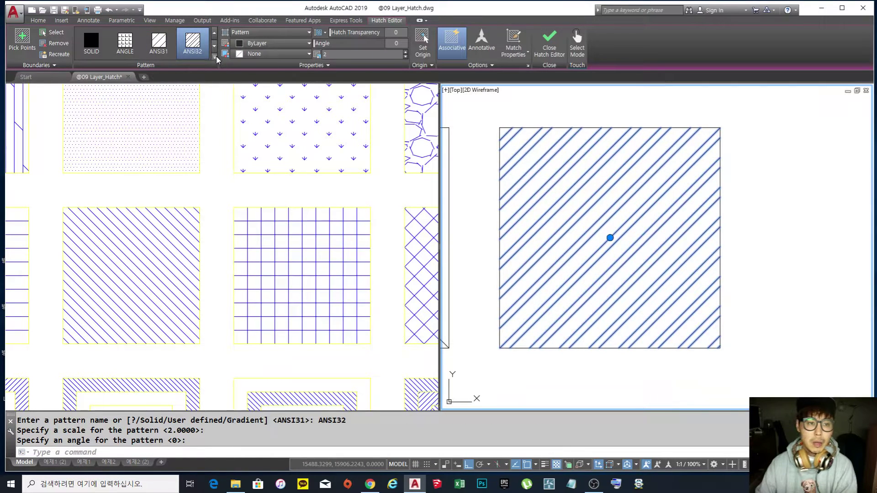
# Step: Change the square's hatch pattern to ANSI33 and inspect its alternating solid and dashed lines
pyautogui.click(214, 57)
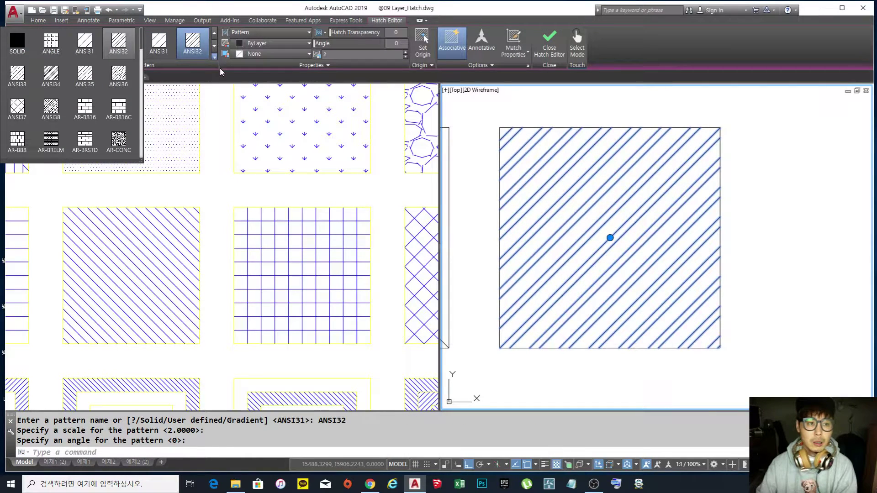
pyautogui.click(17, 76)
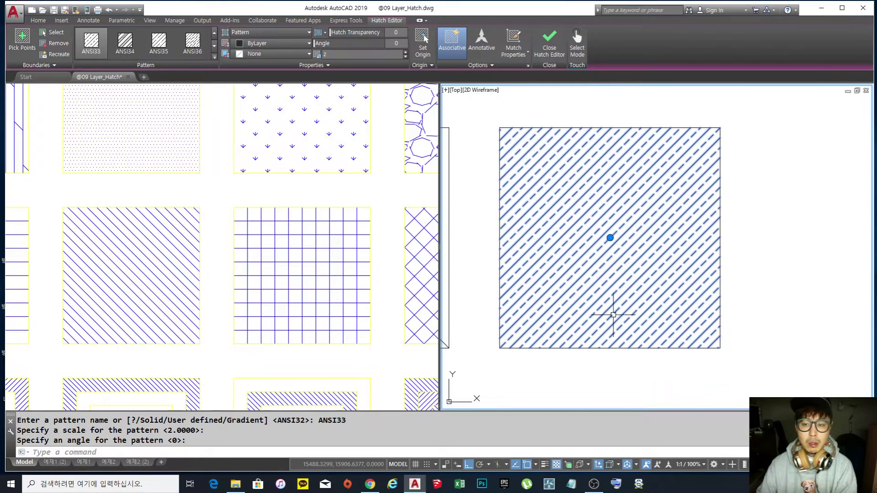
pyautogui.moveTo(568, 224); pyautogui.dragTo(573, 226, button='middle')
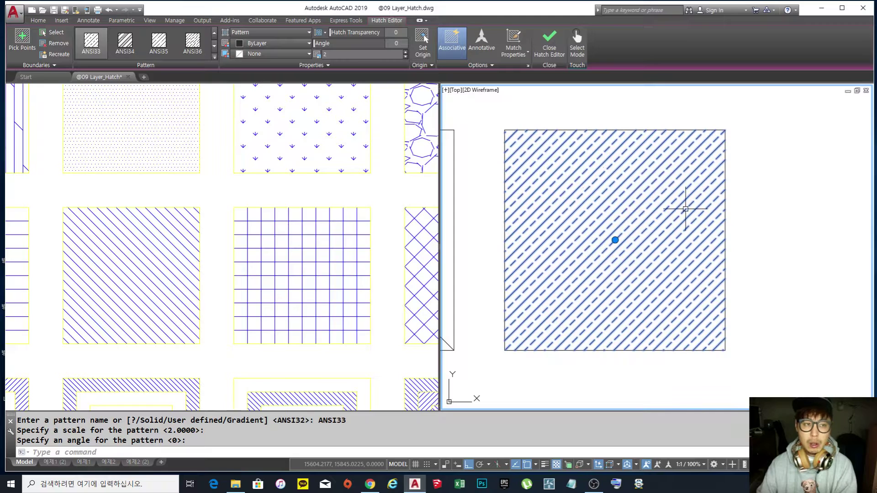
# Step: Apply the AR-B816 brick pattern to the square's hatch and compare it with a preview of ANSI38
pyautogui.click(215, 56)
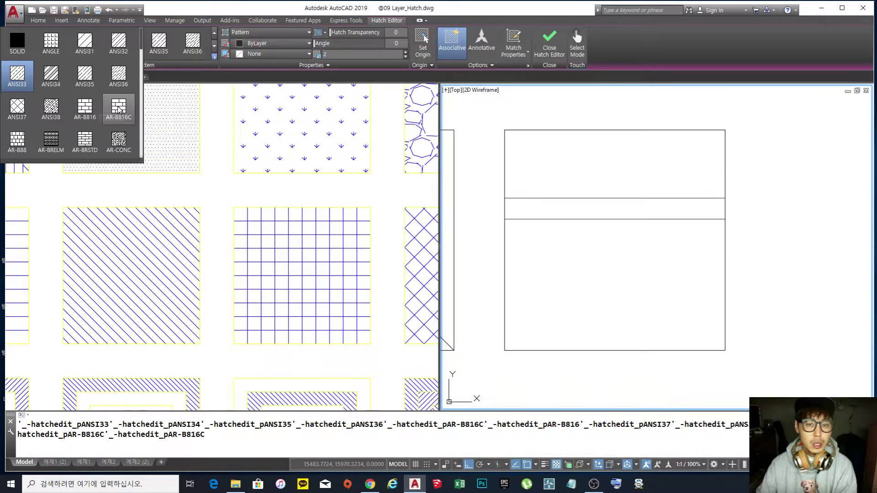
pyautogui.click(86, 111)
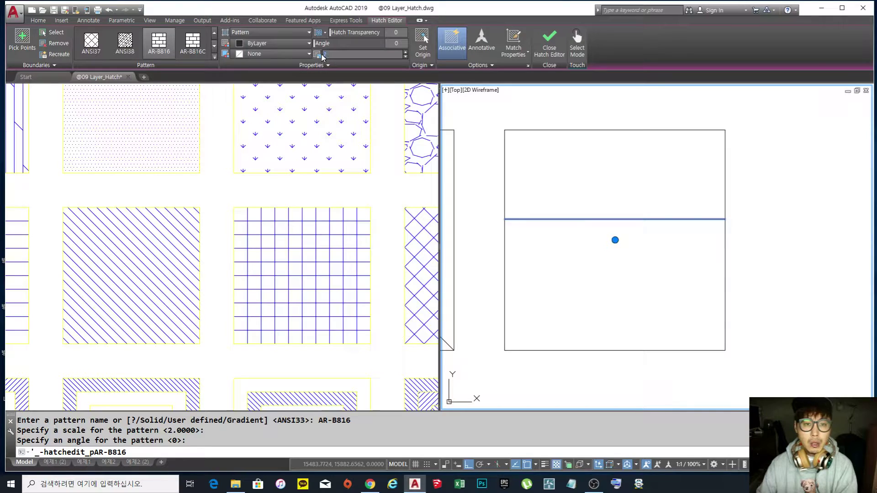
pyautogui.click(173, 44)
pyautogui.click(124, 45)
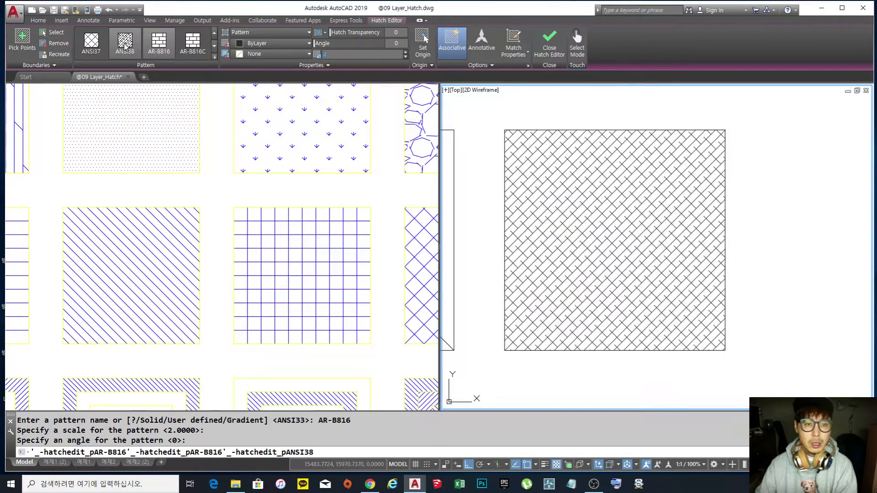
pyautogui.click(158, 44)
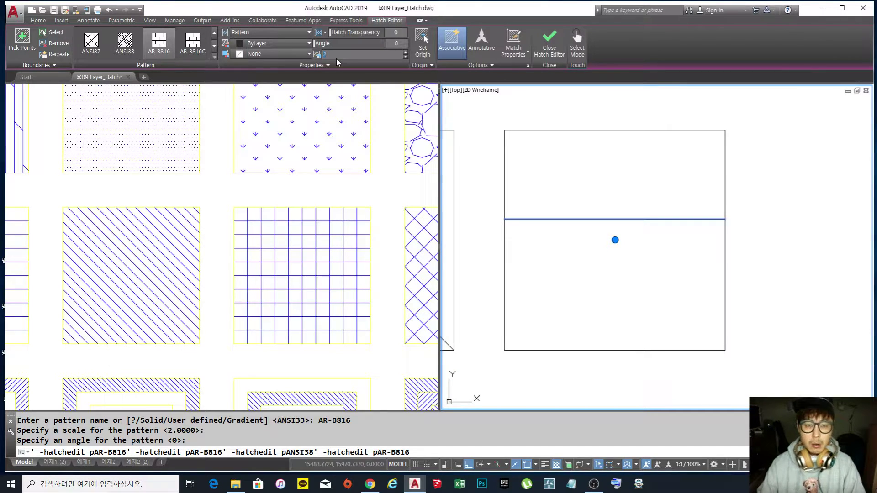
pyautogui.click(120, 46)
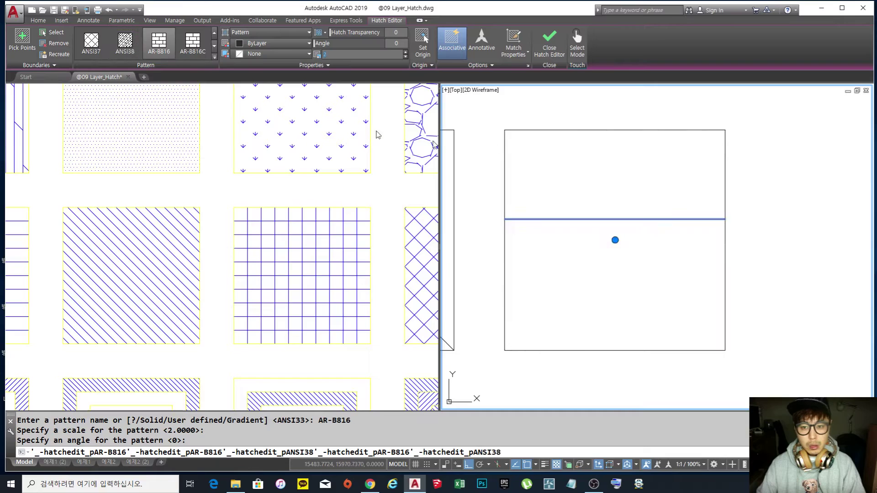
# Step: Set the AR-B816 hatch's pattern scale to 0.1
pyautogui.doubleClick(157, 51)
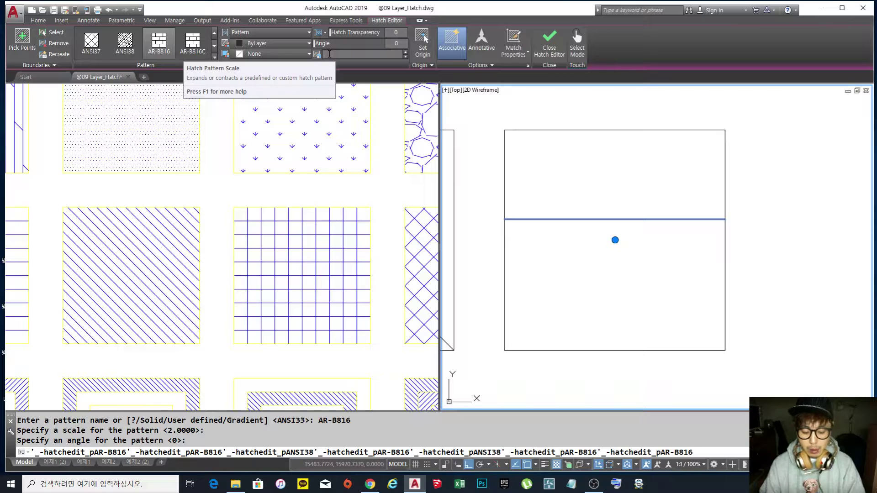
pyautogui.write('0.1')
pyautogui.press('Return')
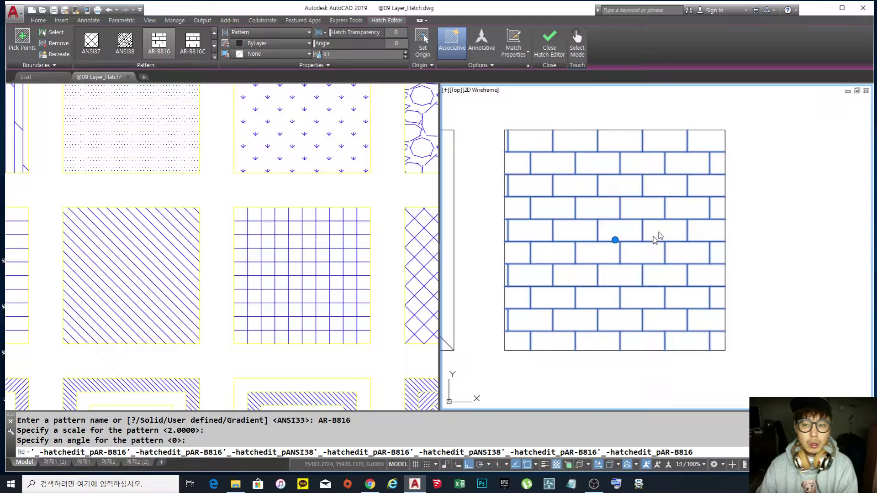
# Step: Preview brick, concrete and roof patterns such as AR-CONC, AR-BRELM, AR-BRSTD and AR-RROOF on the square's hatch
pyautogui.click(214, 57)
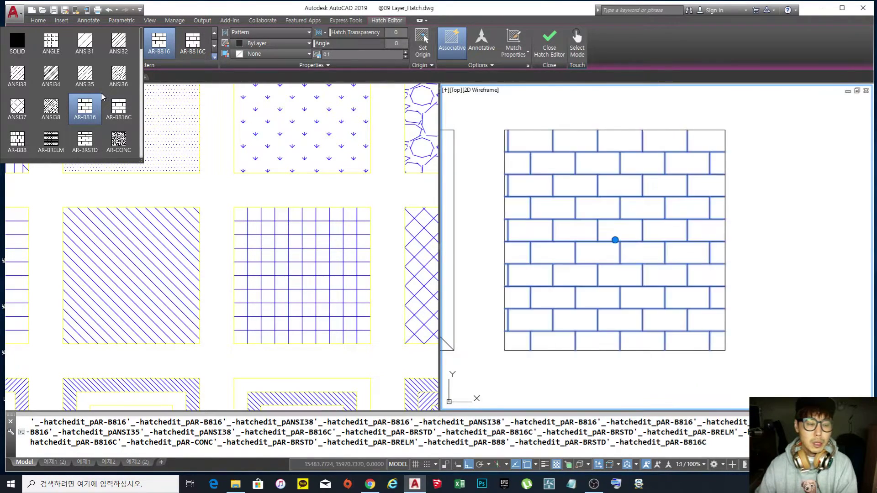
pyautogui.scroll(-1, 101, 96)
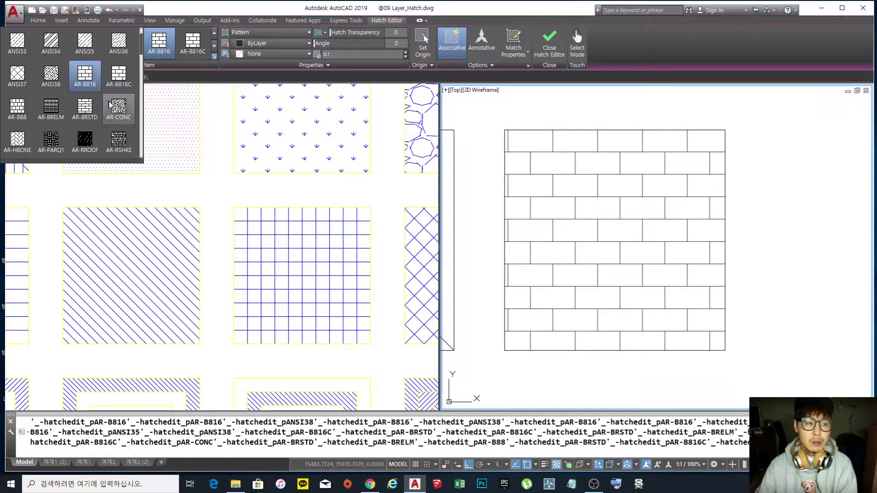
pyautogui.click(119, 107)
pyautogui.click(53, 116)
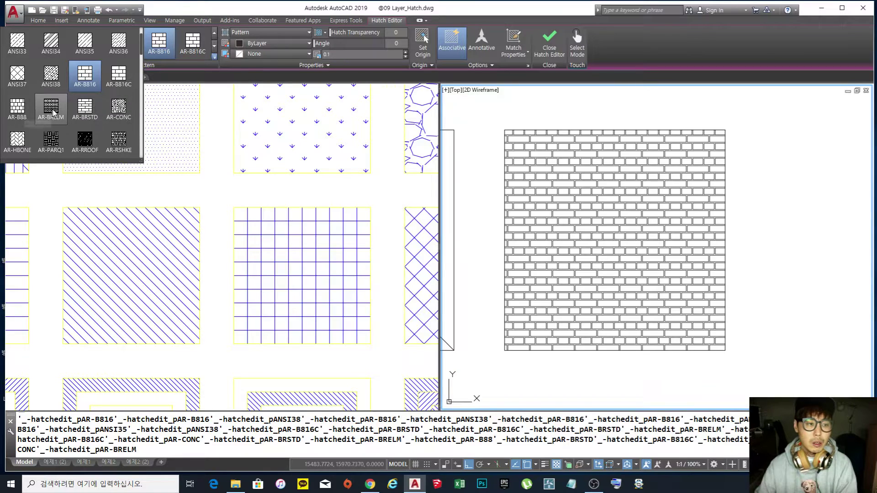
pyautogui.click(85, 107)
pyautogui.click(84, 139)
pyautogui.click(94, 84)
pyautogui.click(94, 83)
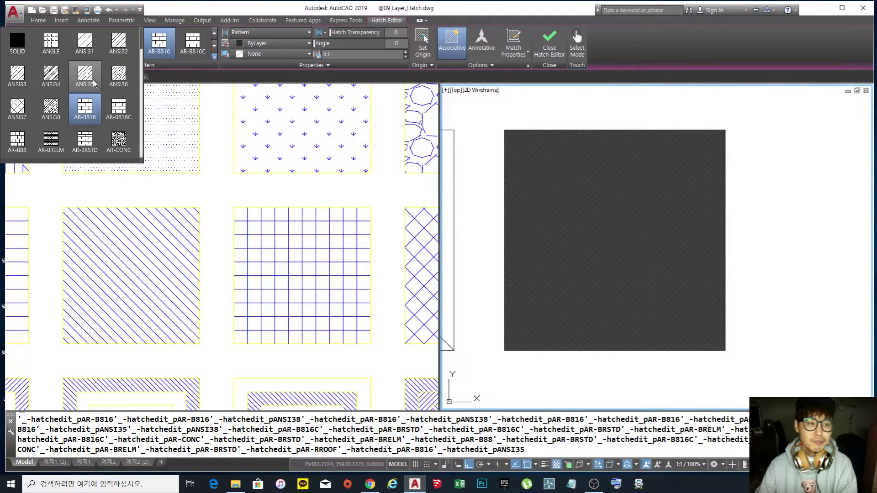
pyautogui.click(118, 107)
pyautogui.click(84, 107)
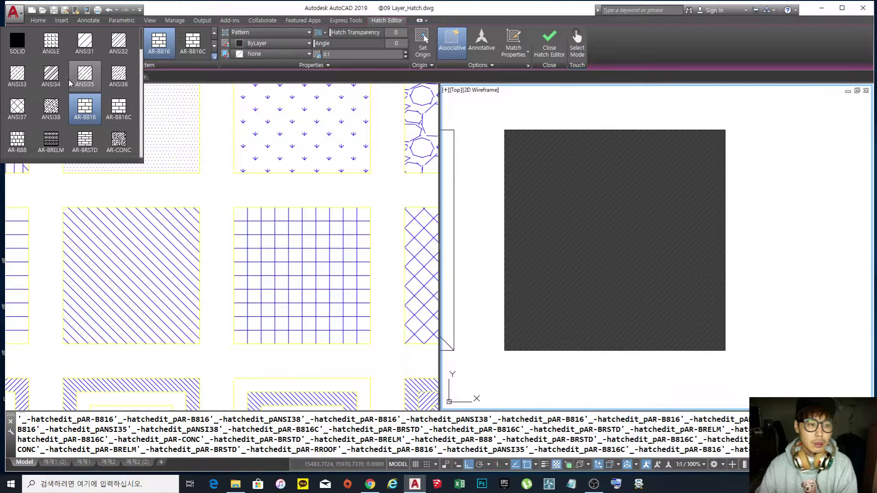
# Step: Apply the ANSI37 diagonal crosshatch pattern to the square's hatch
pyautogui.scroll(-1, 68, 80)
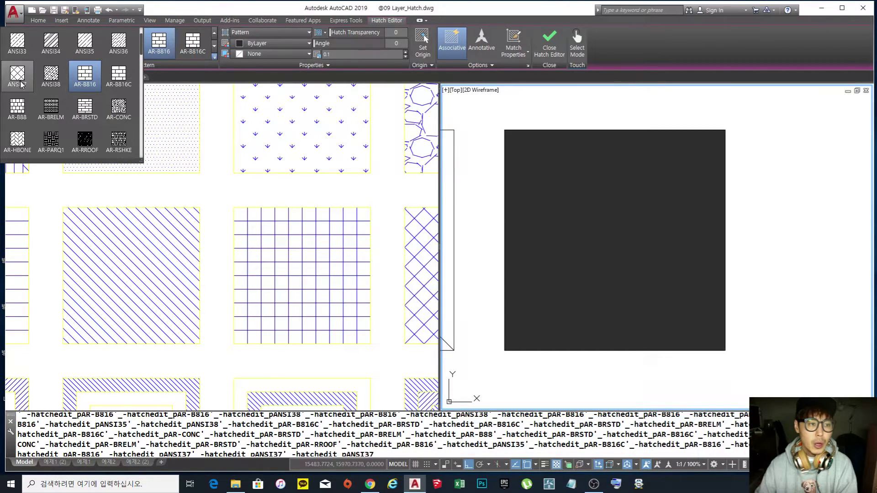
pyautogui.click(18, 76)
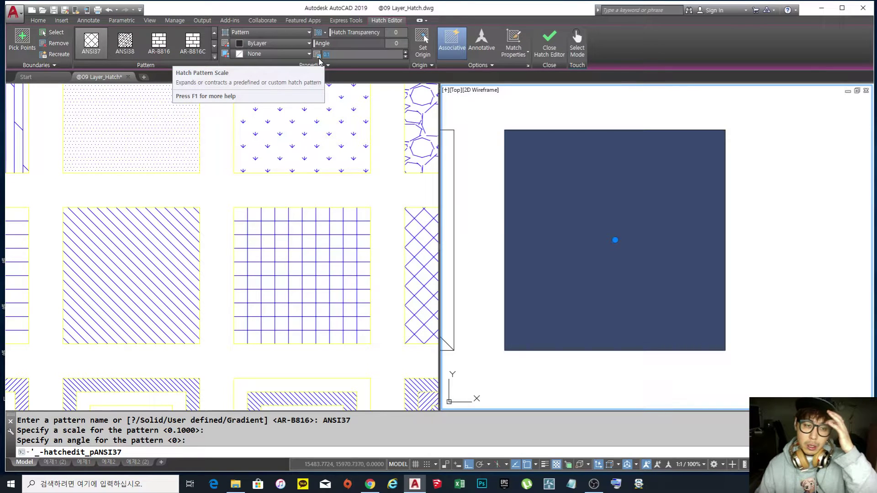
pyautogui.click(91, 42)
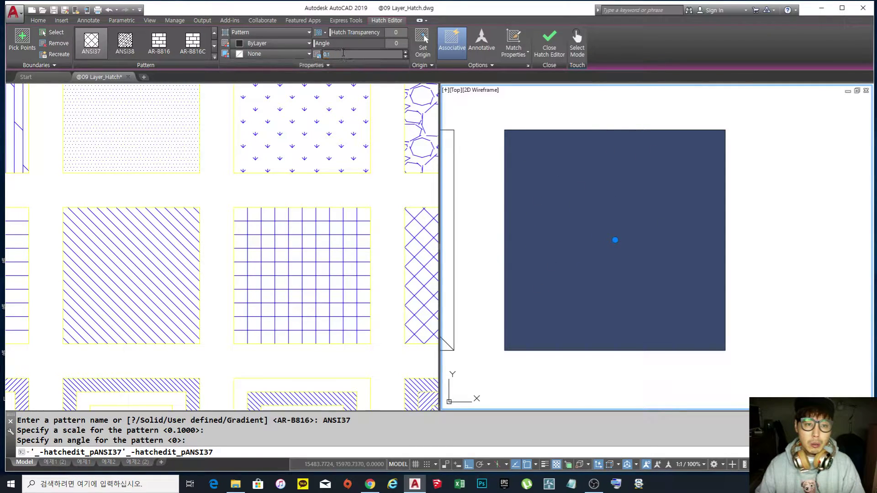
# Step: Set the ANSI37 hatch's pattern scale to 5
pyautogui.click(328, 55)
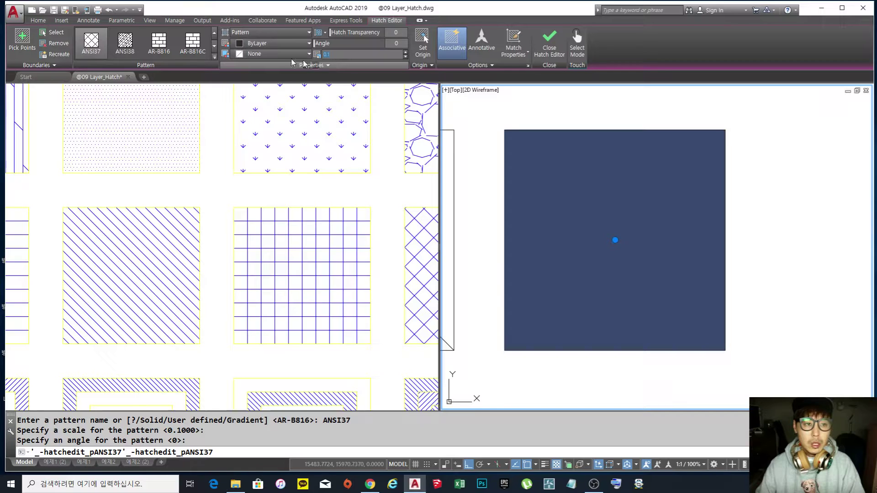
pyautogui.click(106, 44)
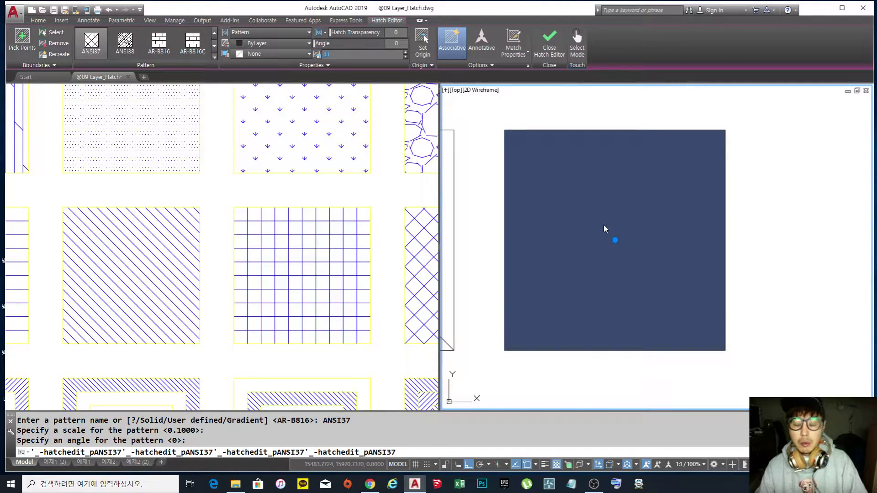
pyautogui.click(327, 54)
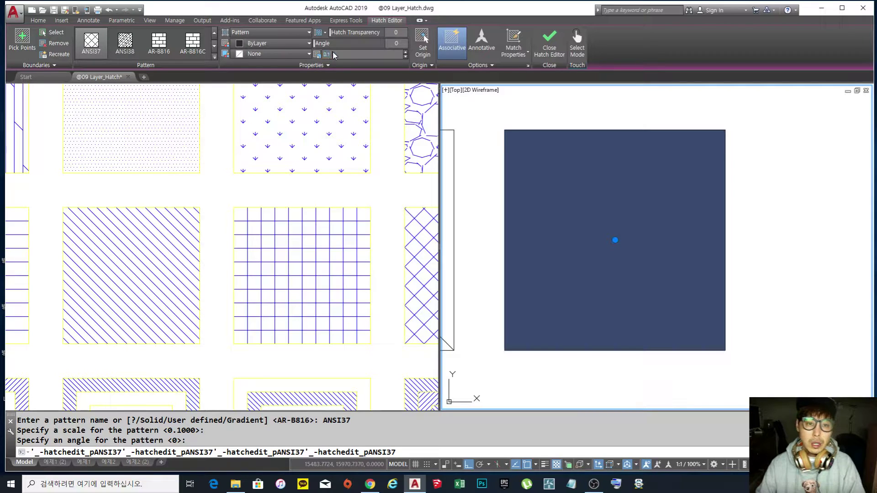
pyautogui.moveTo(332, 54); pyautogui.dragTo(323, 55)
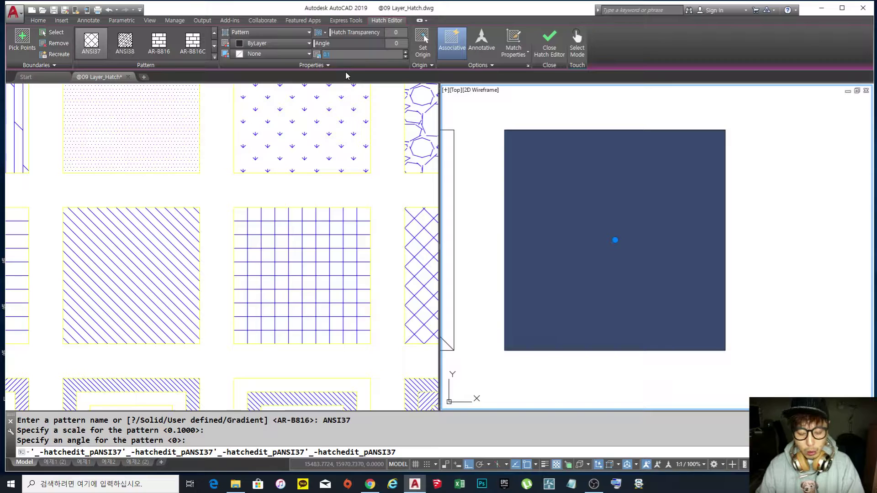
pyautogui.write('5')
pyautogui.press('Return')
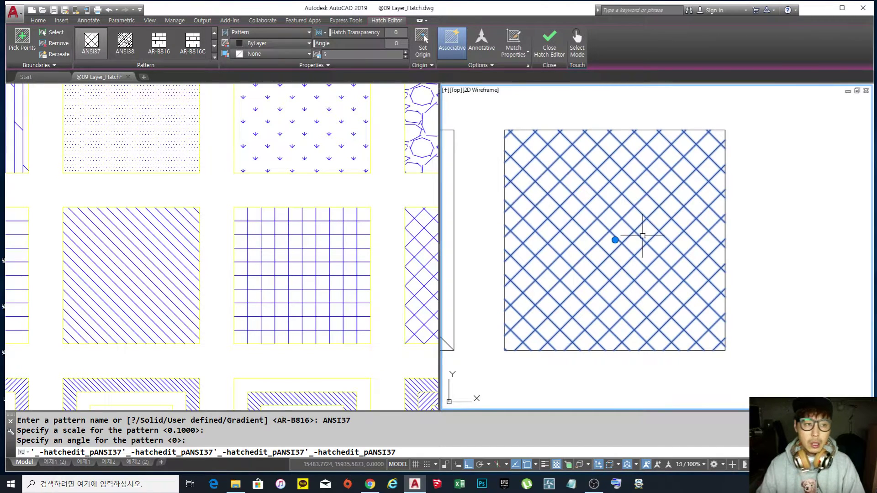
# Step: Rotate the ANSI37 hatch by setting its pattern angle to 45
pyautogui.click(92, 42)
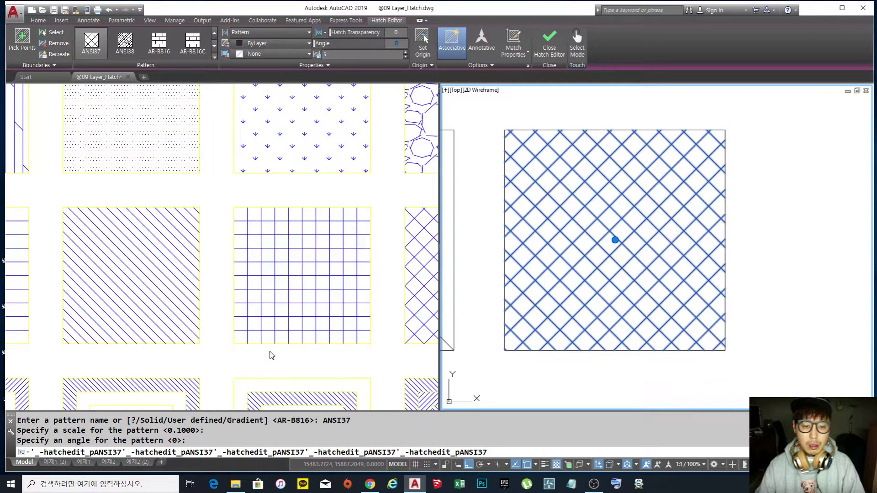
pyautogui.write('45')
pyautogui.press('Return')
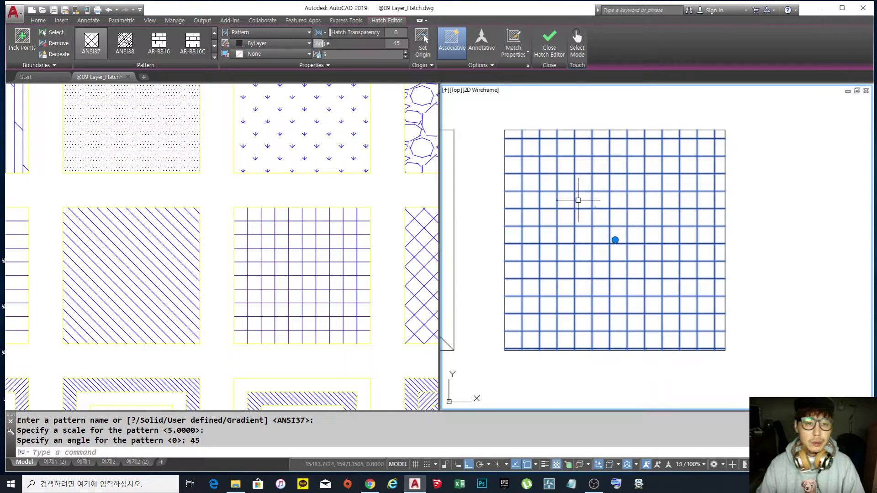
# Step: Change the square's hatch to the AR-CONC concrete pattern with a pattern scale of 0.3
pyautogui.click(214, 57)
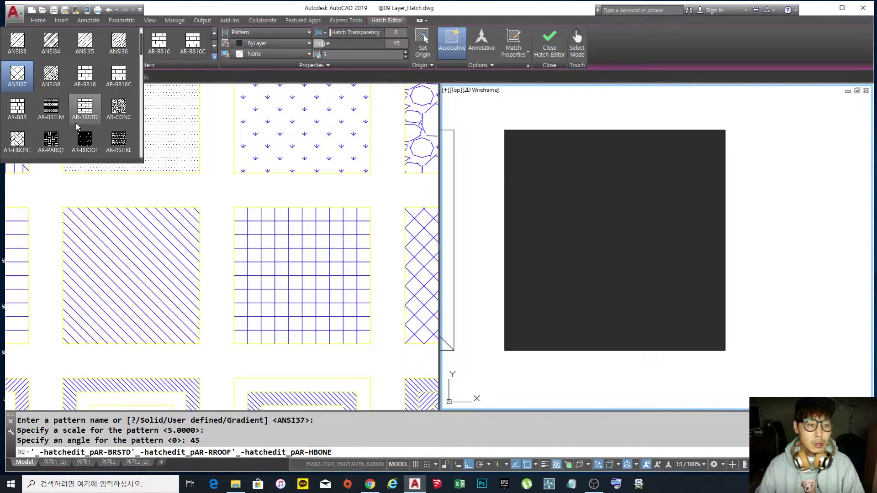
pyautogui.click(119, 107)
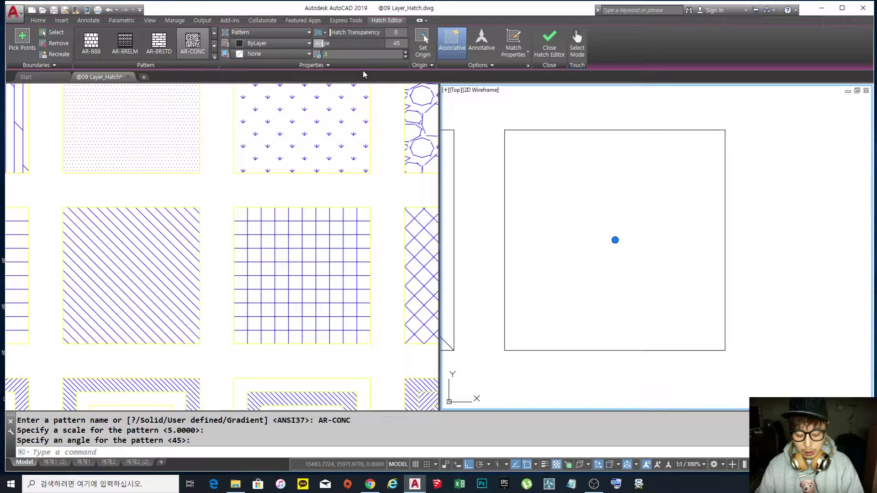
pyautogui.press('Return')
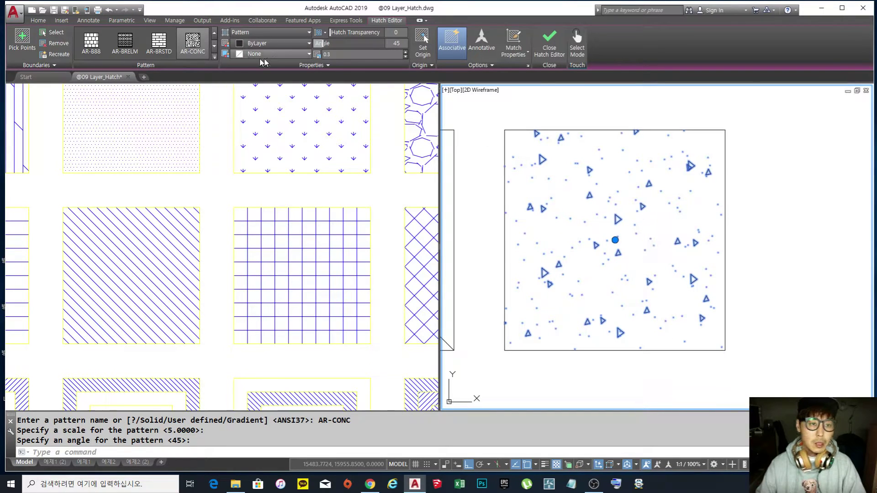
# Step: Apply the AR-RROOF pattern to the square's hatch and compare its appearance at angles 0 and 45
pyautogui.click(214, 56)
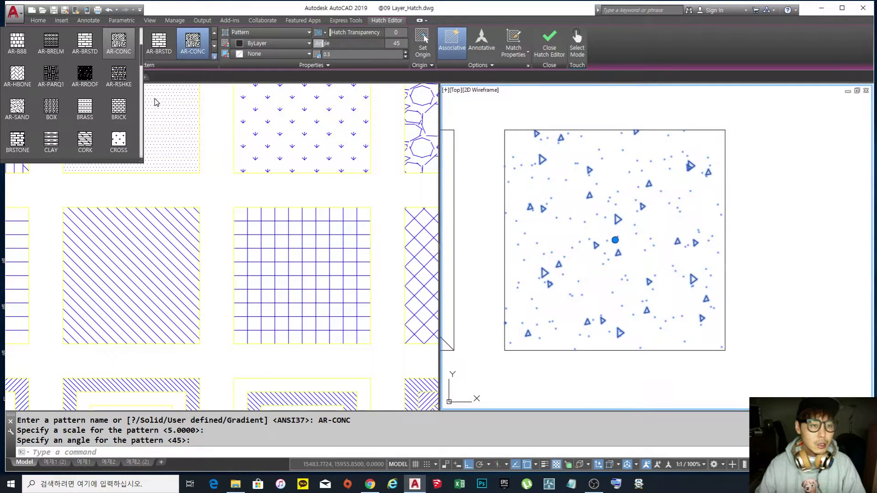
pyautogui.click(85, 78)
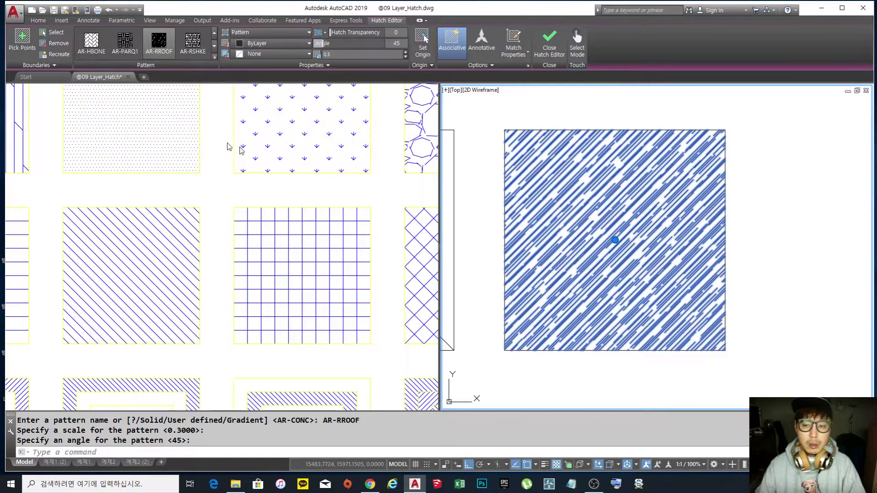
pyautogui.click(397, 45)
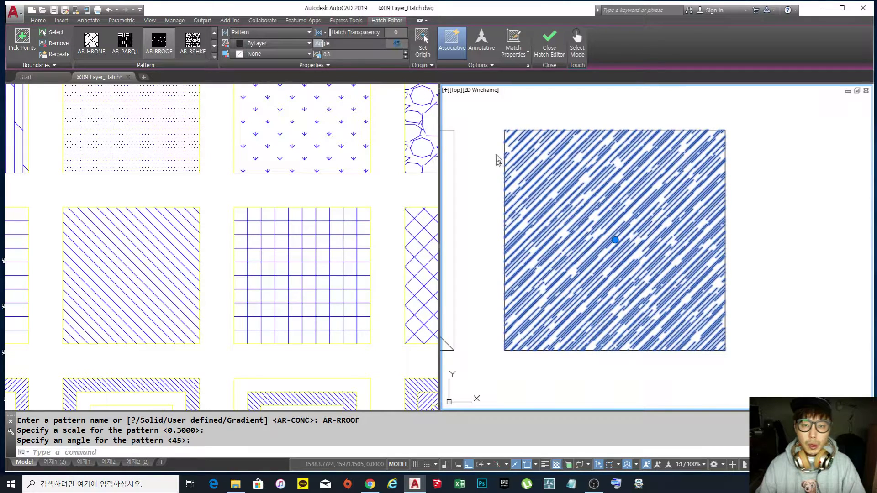
pyautogui.write('0')
pyautogui.press('Return')
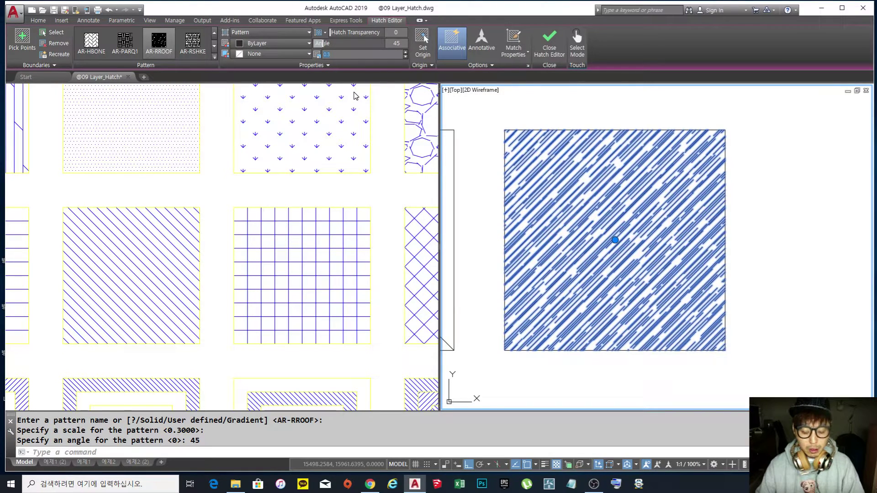
# Step: Set the AR-RROOF hatch's pattern scale to 15, and reduce it to 1 for comparison
pyautogui.write('5')
pyautogui.press('Return')
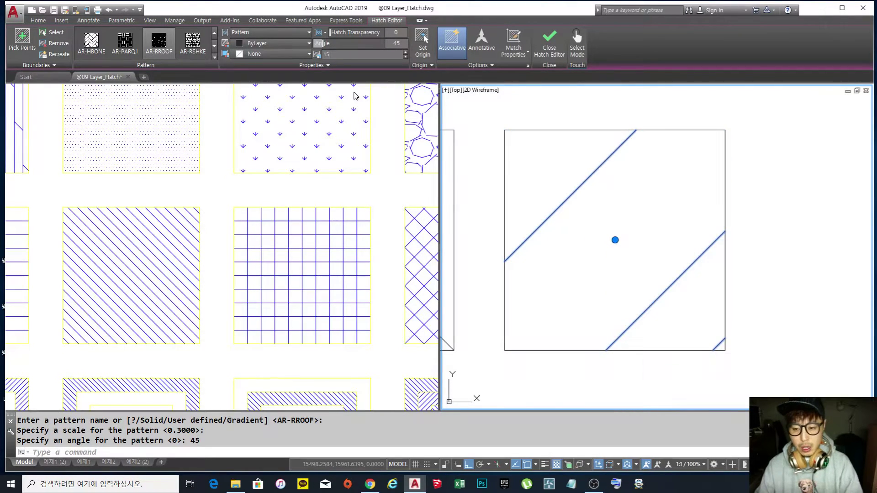
pyautogui.click(334, 54)
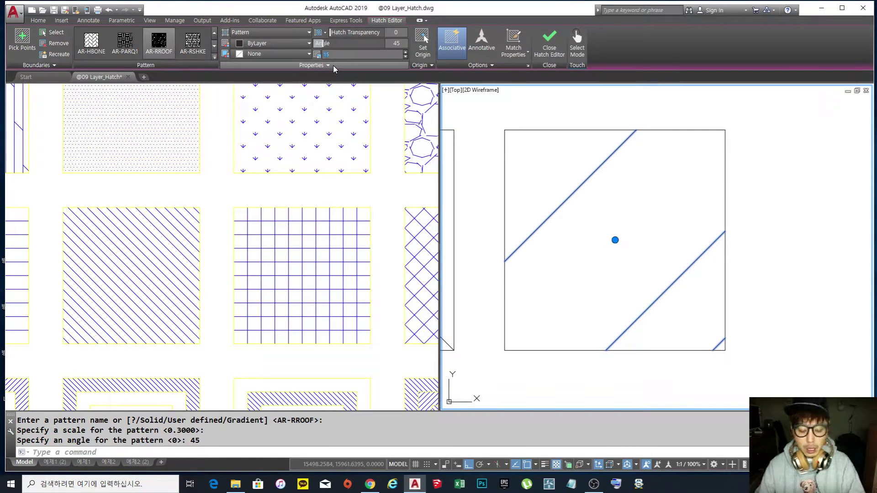
pyautogui.write('1')
pyautogui.press('Return')
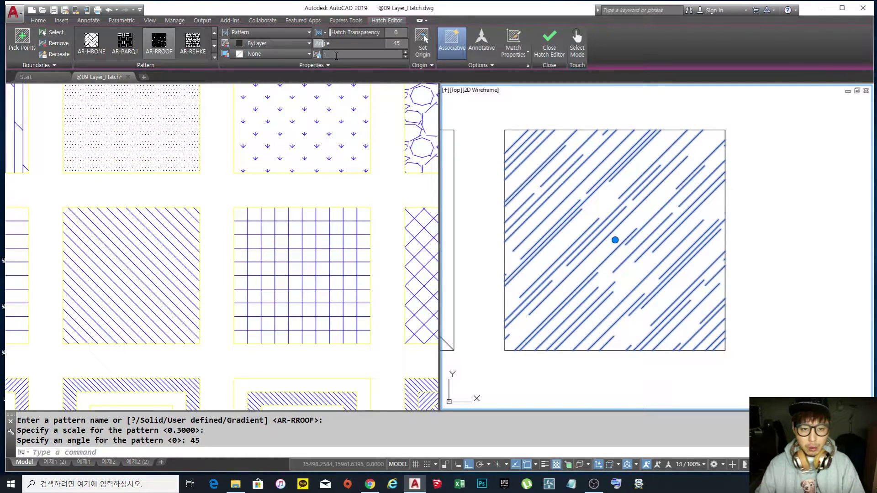
# Step: Try AR-RROOF pattern scales of 5 and 4 on the square, and settle on a scale of 3
pyautogui.write('5')
pyautogui.press('Return')
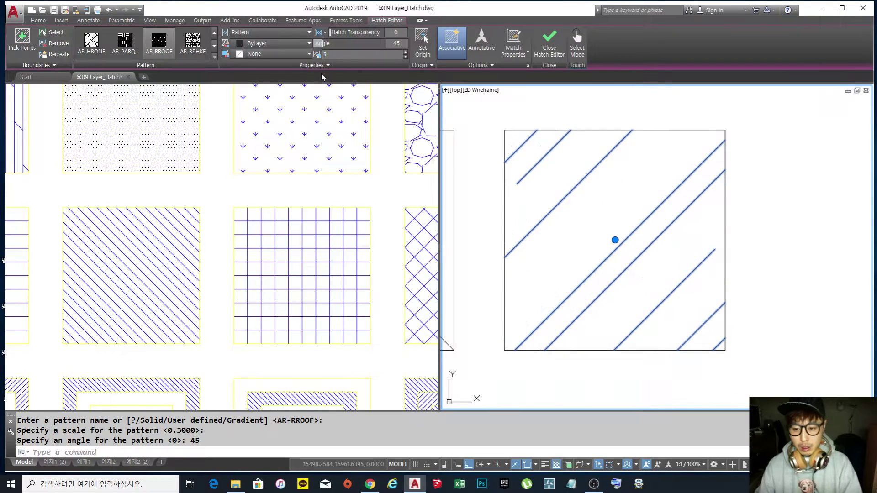
pyautogui.click(338, 54)
pyautogui.write('4')
pyautogui.press('Return')
pyautogui.click(350, 54)
pyautogui.write('3')
pyautogui.press('Return')
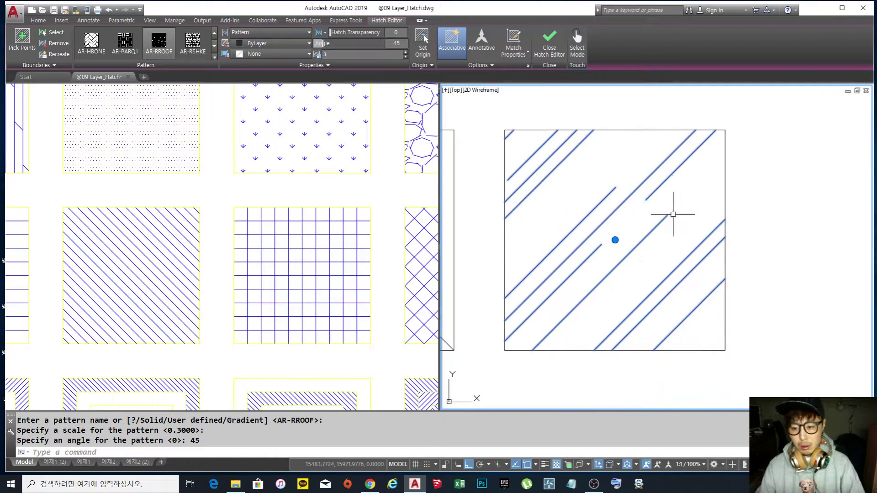
pyautogui.scroll(-4, 673, 214)
pyautogui.scroll(4, 626, 221)
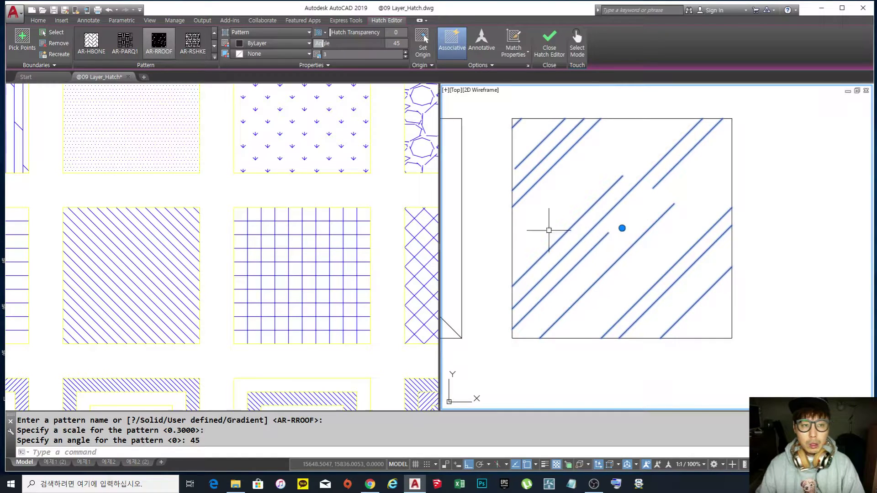
# Step: Set the AR-RROOF hatch's pattern scale to 1 and its angle to 0 after trying an angle of 1
pyautogui.click(160, 43)
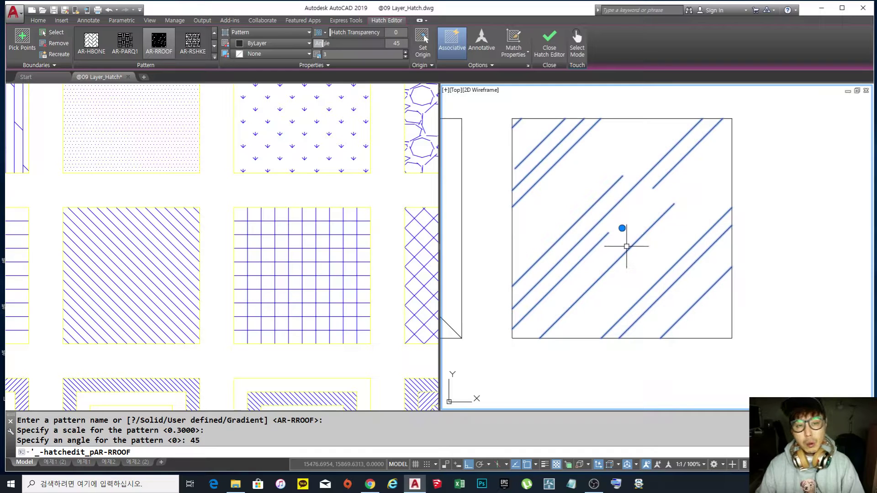
pyautogui.moveTo(627, 220); pyautogui.dragTo(629, 220, button='middle')
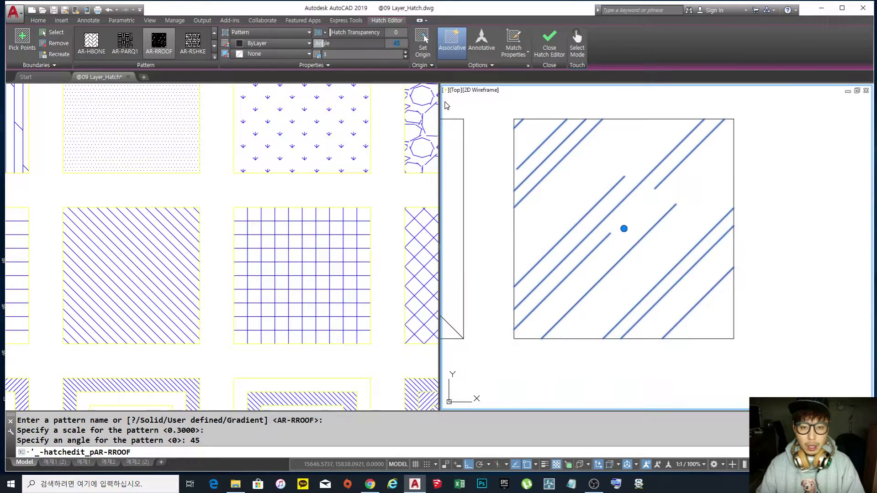
pyautogui.write('1')
pyautogui.press('Return')
pyautogui.doubleClick(351, 54)
pyautogui.write('1')
pyautogui.press('Return')
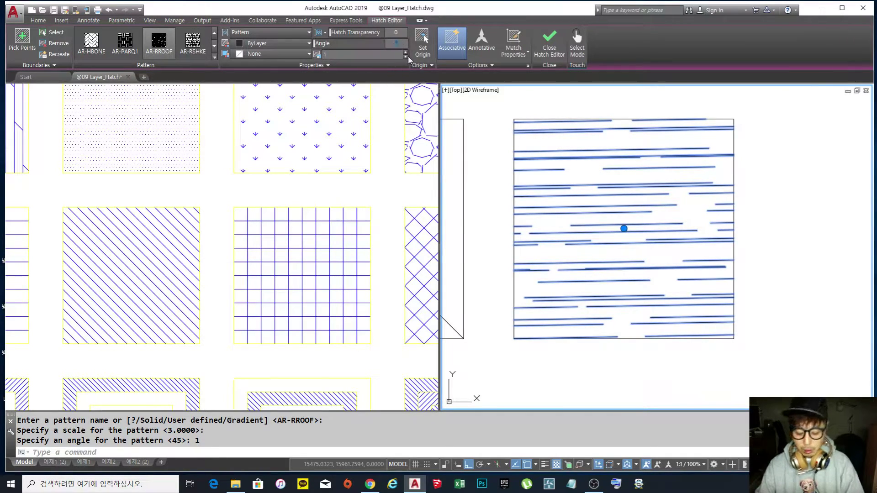
pyautogui.press('Return')
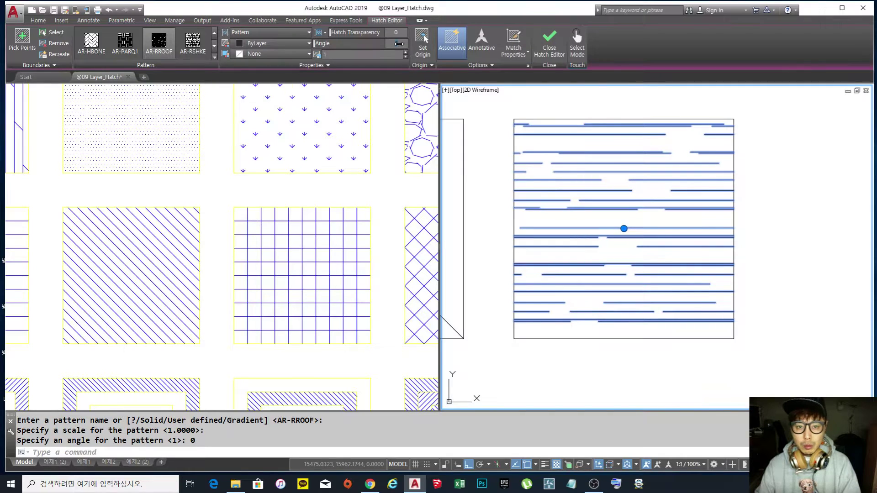
# Step: Set the AR-RROOF hatch's angle to 90 and its pattern scale to 0.2
pyautogui.doubleClick(399, 43)
pyautogui.write('90')
pyautogui.press('Return')
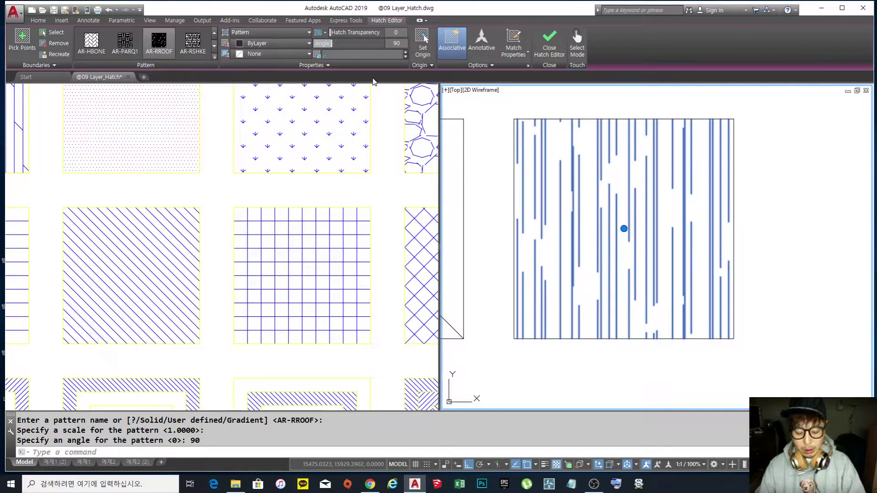
pyautogui.press('Return')
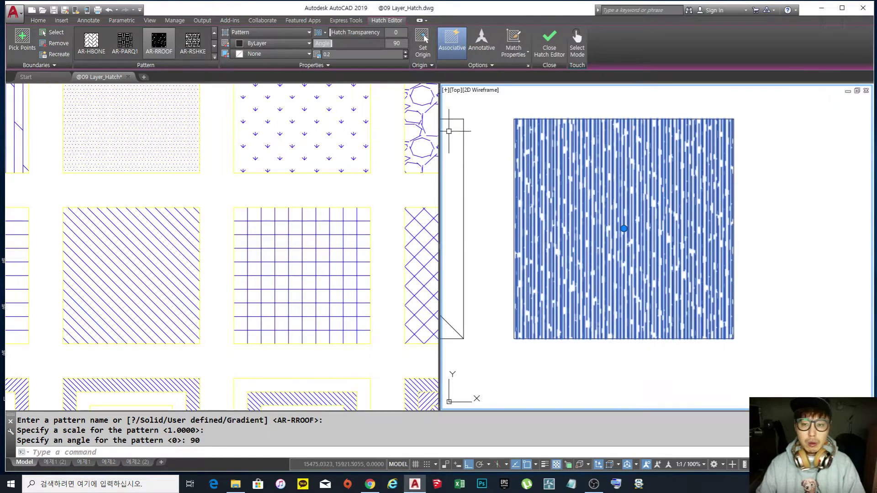
pyautogui.click(330, 54)
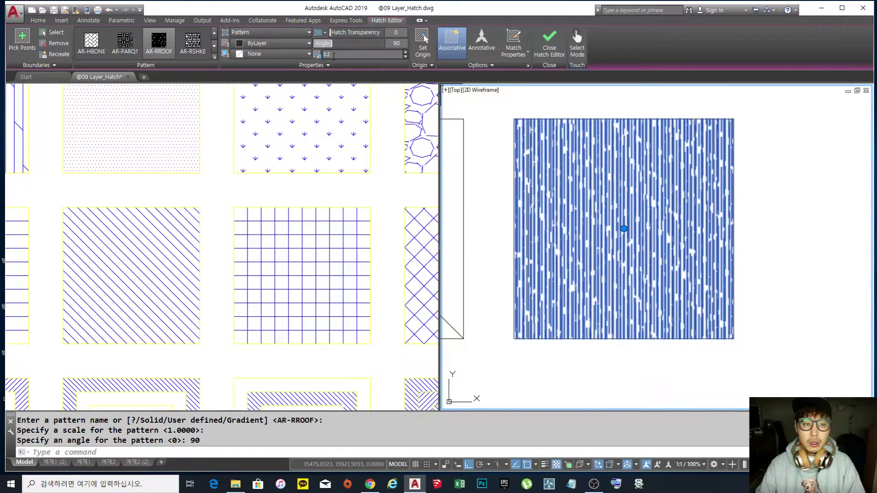
# Step: Change the square's hatch pattern to DOLMIT, try a scale of 5, and reduce the scale to 3
pyautogui.click(214, 57)
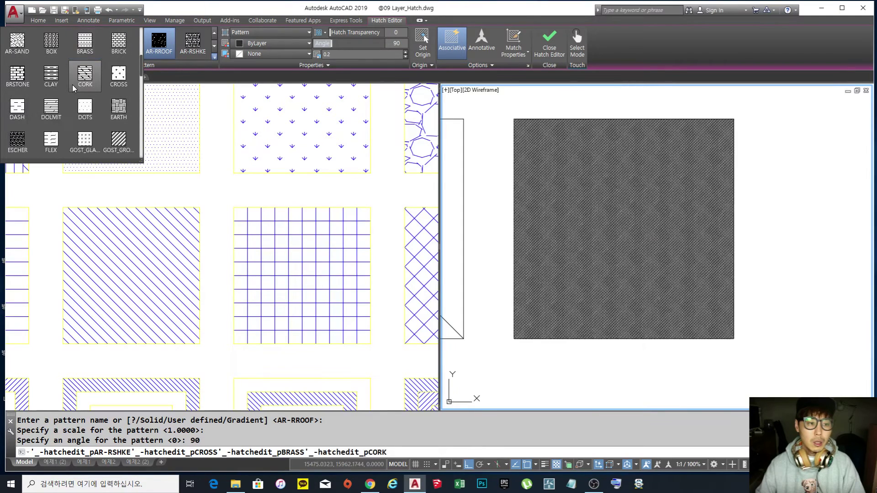
pyautogui.scroll(-1, 72, 85)
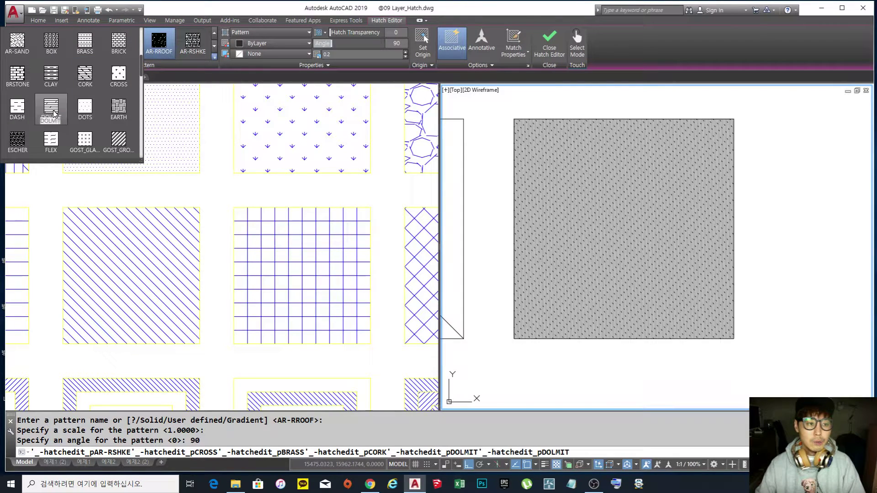
pyautogui.click(51, 110)
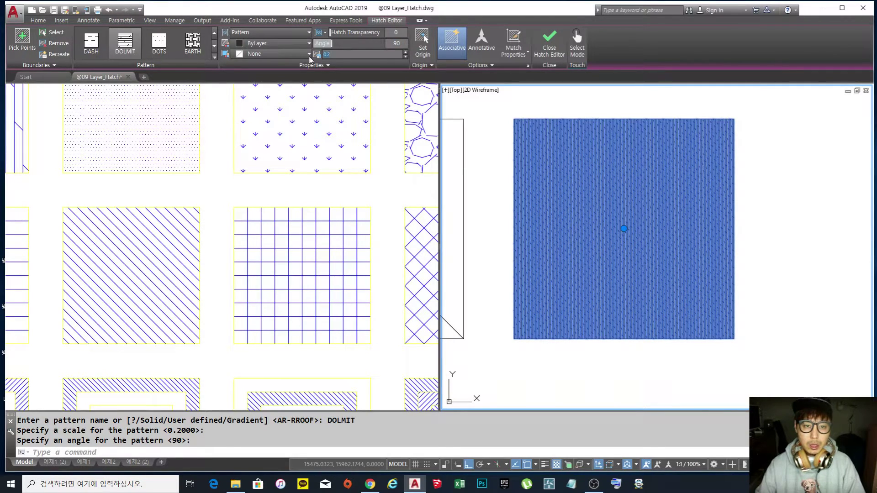
pyautogui.write('5')
pyautogui.press('Return')
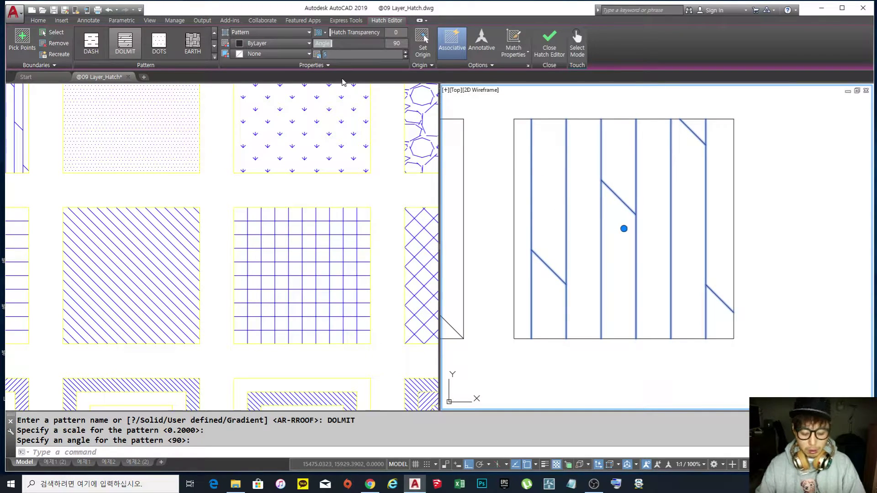
pyautogui.write('3')
pyautogui.press('Return')
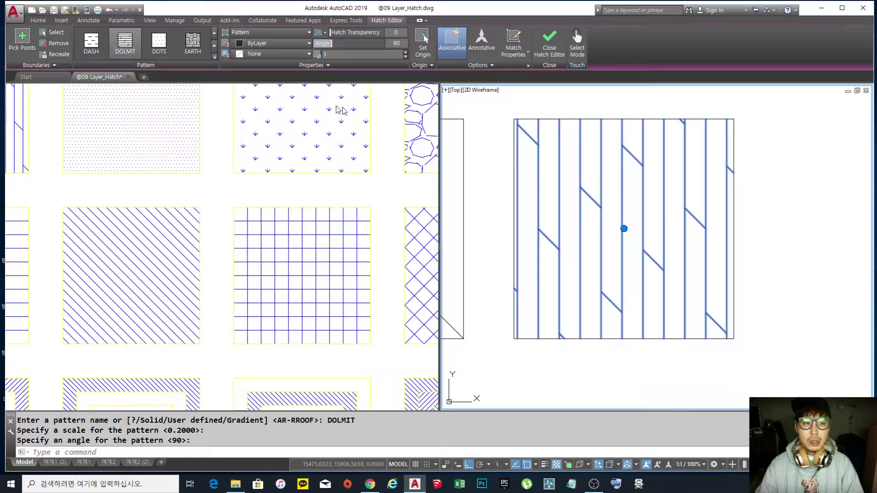
# Step: Try the DOTS pattern on the square's hatch, and switch it to the SOLID fill for comparison
pyautogui.click(166, 44)
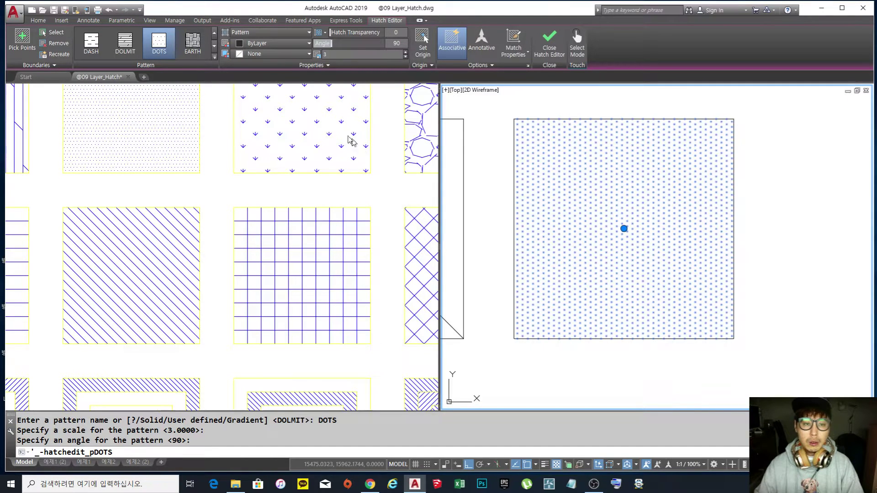
pyautogui.click(214, 56)
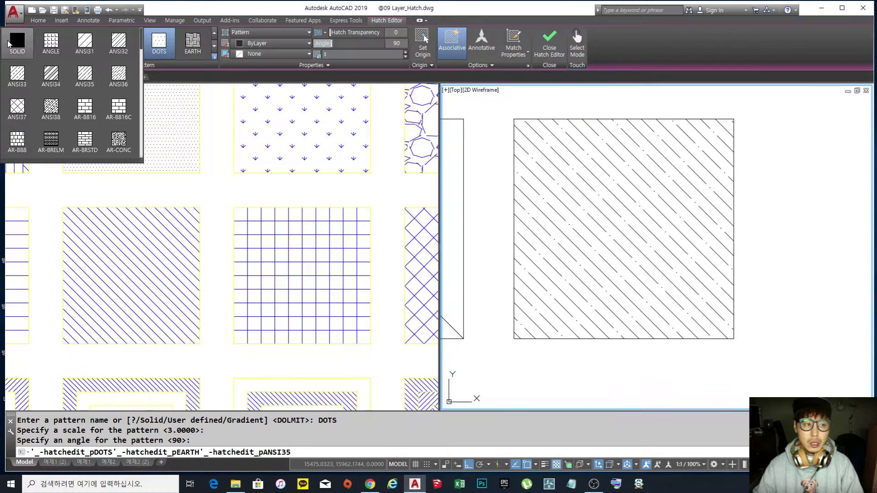
pyautogui.click(17, 43)
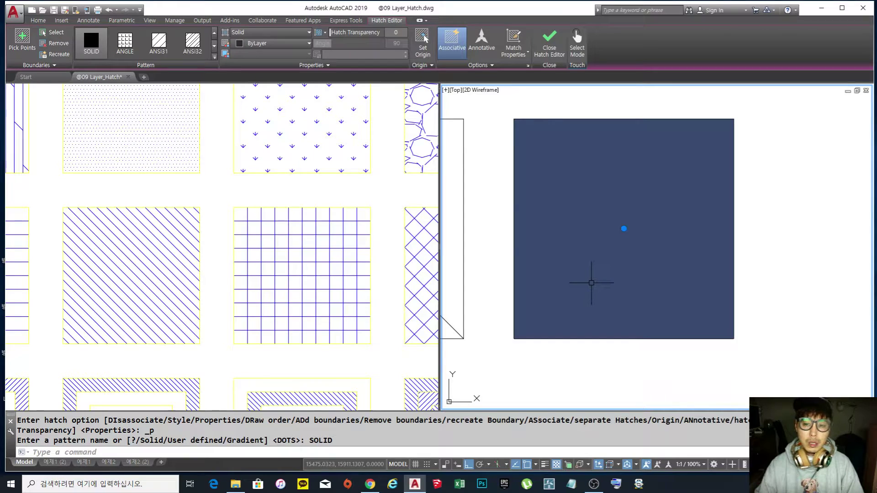
# Step: Switch the square's hatch back to the DOTS pattern with a scale of 0.5 and deselect it
pyautogui.click(215, 57)
pyautogui.scroll(-3, 110, 102)
pyautogui.click(90, 118)
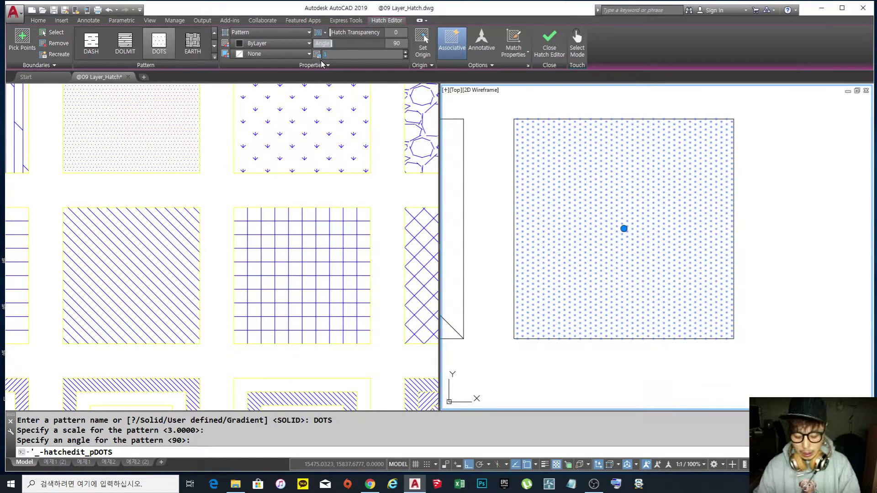
pyautogui.write('0.1')
pyautogui.press('Return')
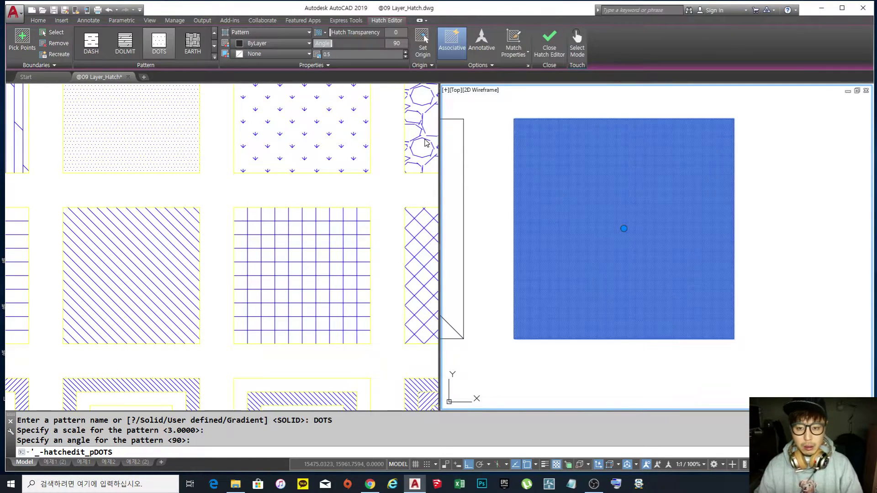
pyautogui.press('Escape')
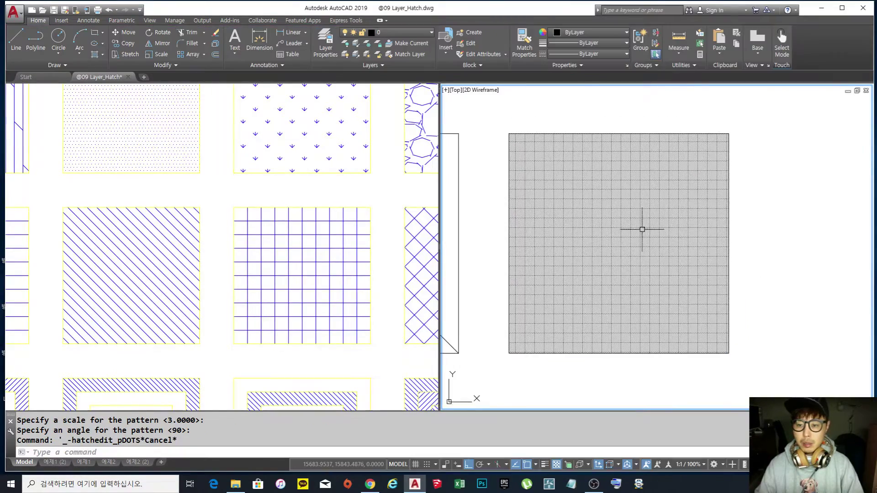
# Step: Examine how the dense DOTS hatch in the square displays at different magnifications
pyautogui.scroll(3, 603, 198)
pyautogui.scroll(-5, 607, 209)
pyautogui.scroll(4, 598, 208)
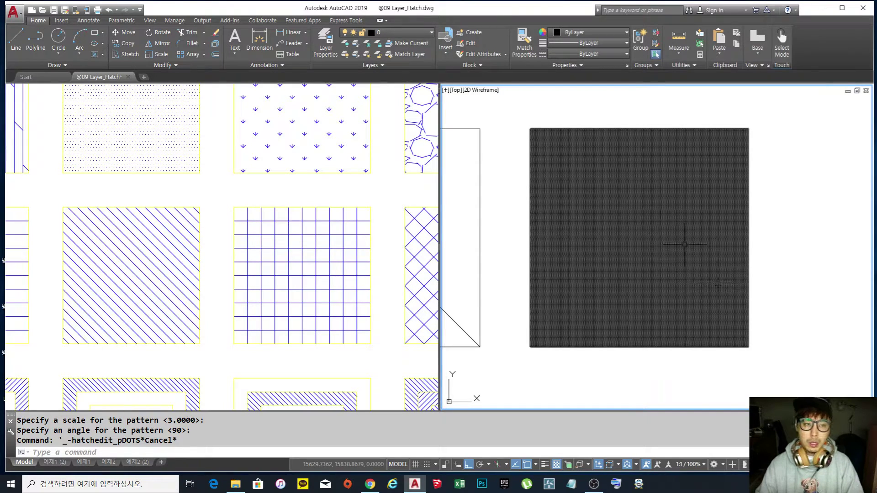
pyautogui.scroll(-2, 644, 228)
pyautogui.scroll(2, 645, 227)
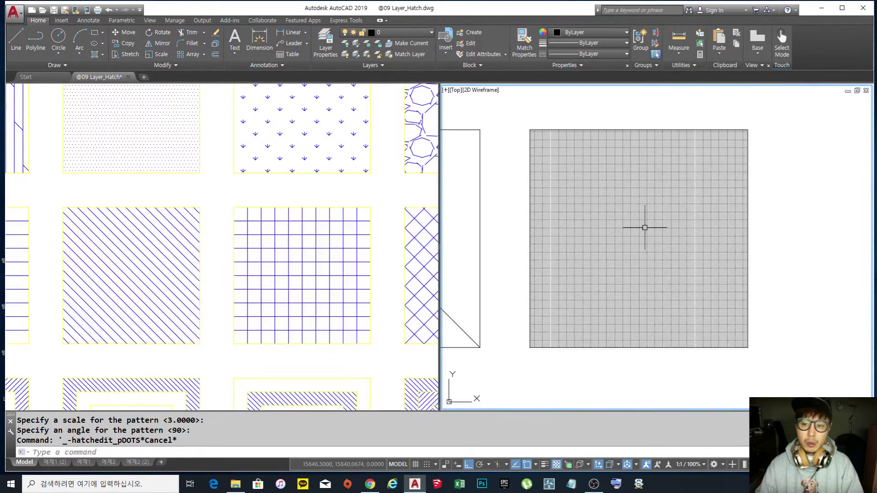
# Step: Select the square's hatch and preview other available patterns on it, including CROSS, CORK, gradients, the JIS patterns, DASH and EARTH
pyautogui.click(591, 184)
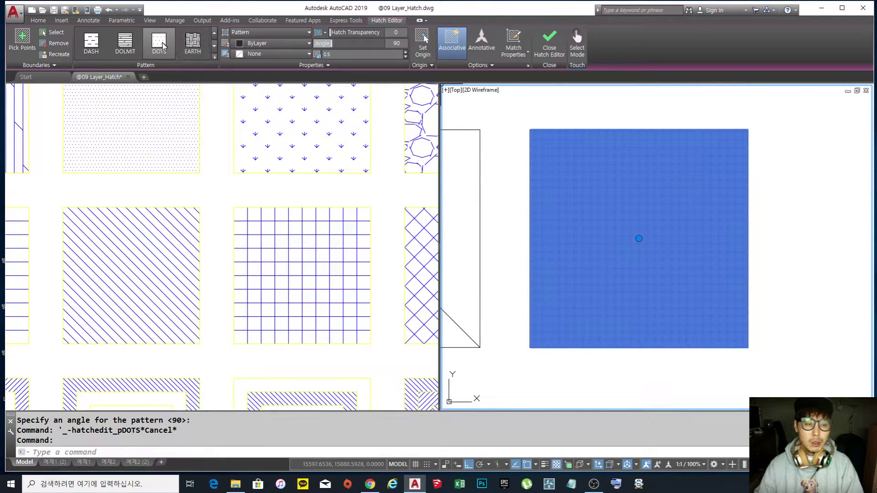
pyautogui.click(163, 44)
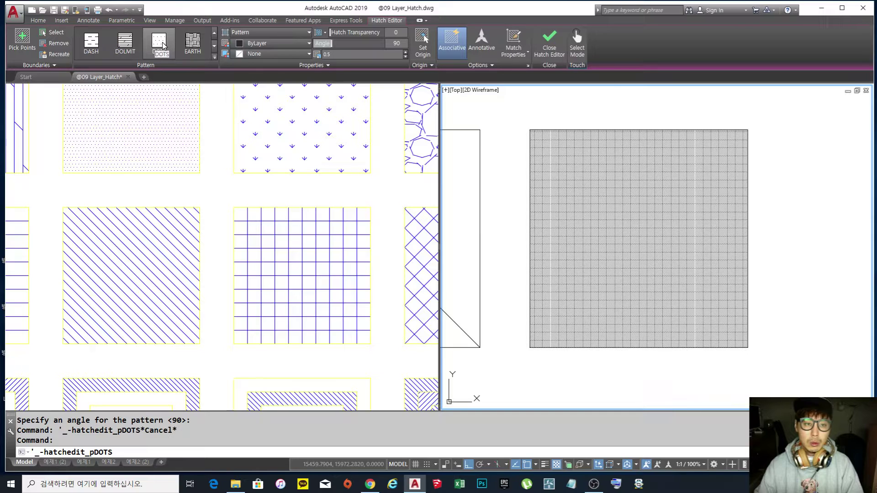
pyautogui.click(214, 57)
pyautogui.click(114, 78)
pyautogui.click(101, 89)
pyautogui.scroll(-1, 100, 92)
pyautogui.click(101, 91)
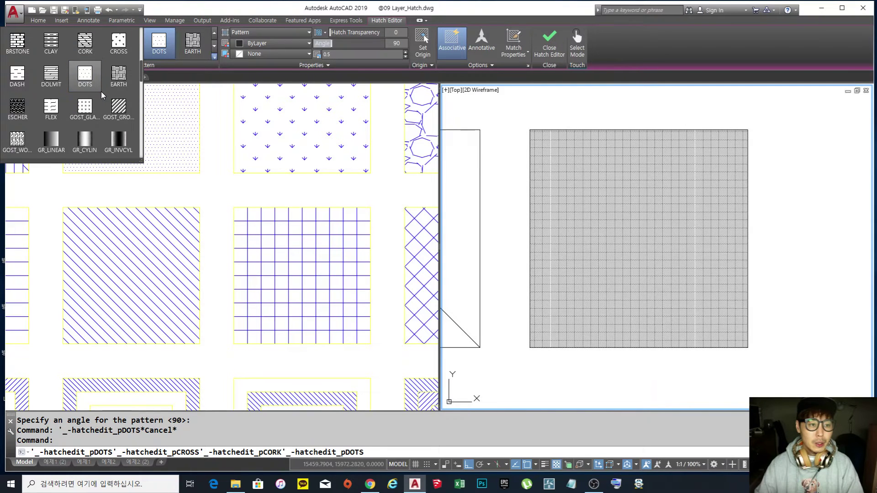
pyautogui.scroll(-4, 101, 91)
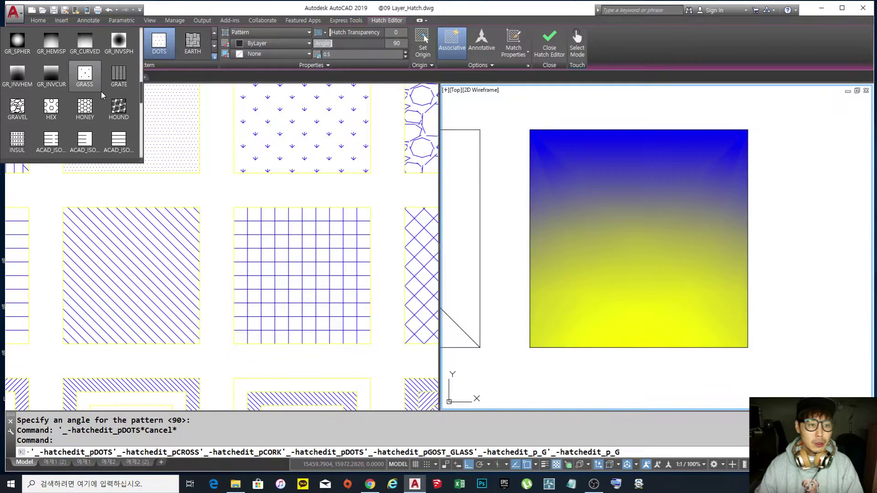
pyautogui.scroll(-10, 102, 95)
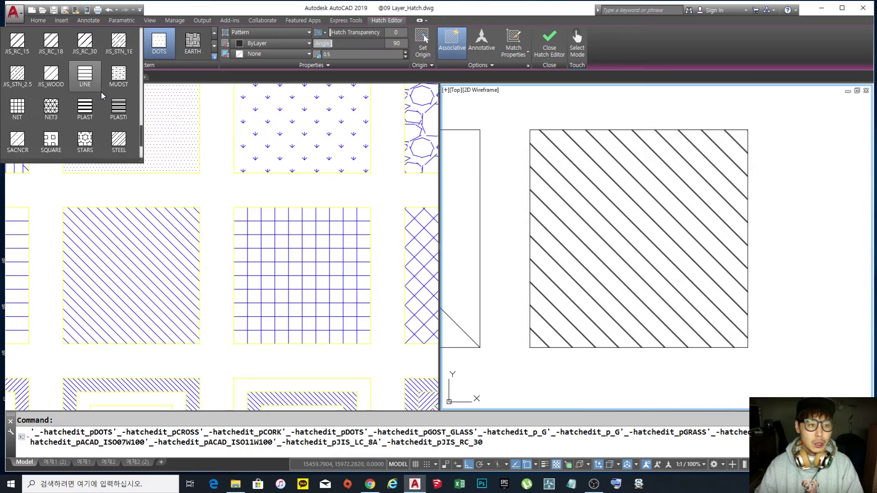
pyautogui.scroll(4, 102, 95)
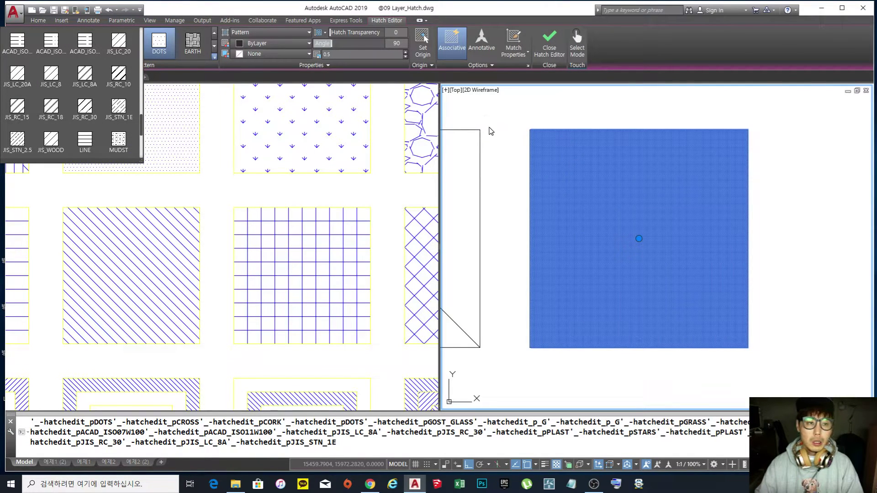
pyautogui.click(221, 8)
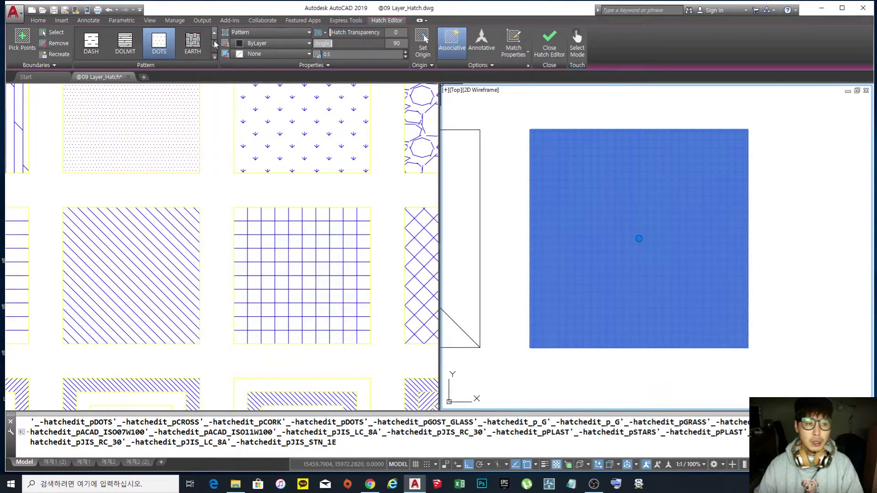
pyautogui.click(125, 46)
pyautogui.click(91, 46)
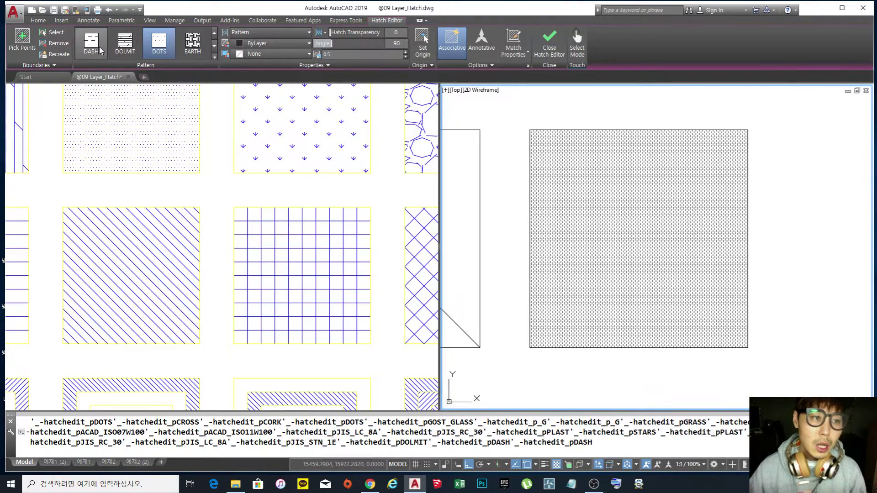
pyautogui.click(215, 57)
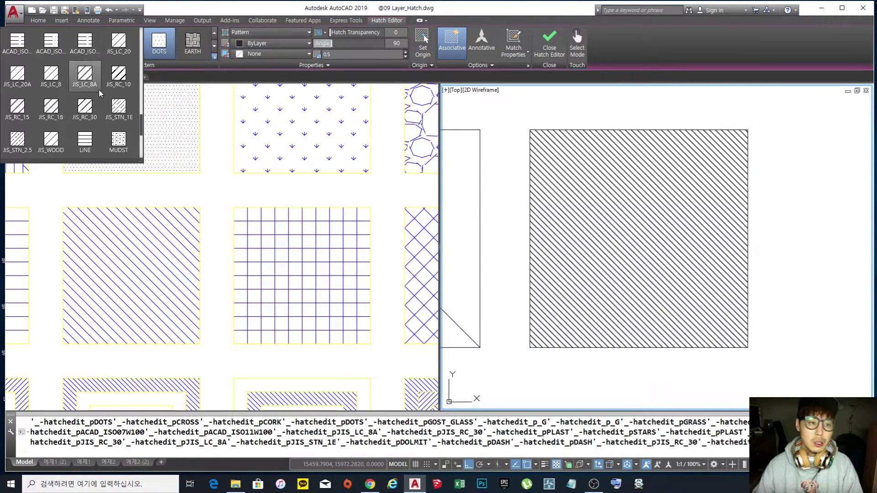
pyautogui.click(184, 43)
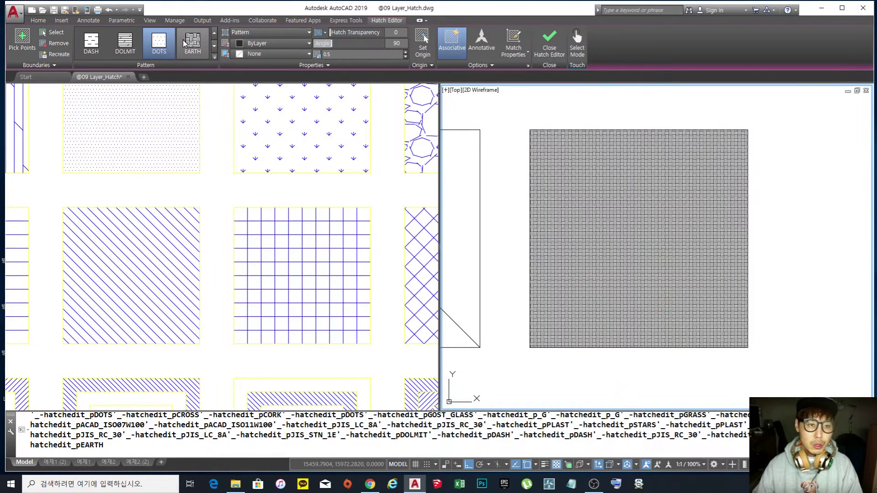
# Step: Review the available hatch types and change the square's hatch type to User defined
pyautogui.click(246, 35)
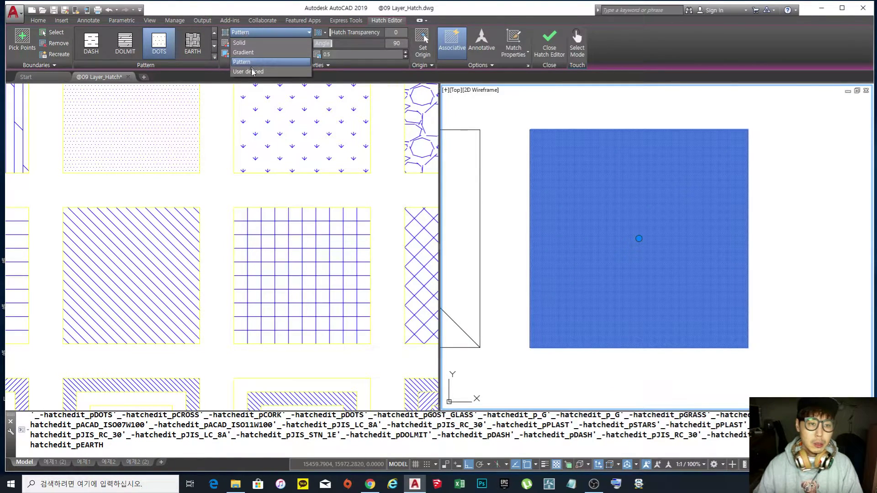
pyautogui.click(240, 36)
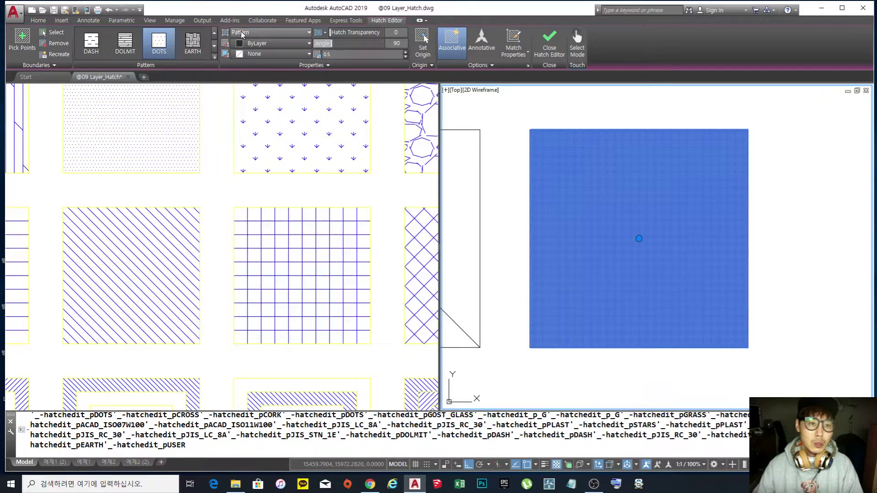
pyautogui.click(243, 35)
pyautogui.click(242, 35)
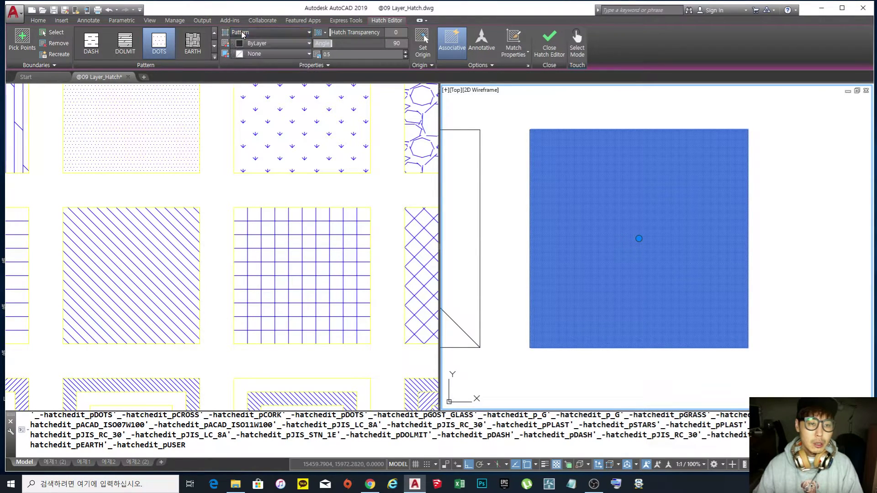
pyautogui.click(242, 34)
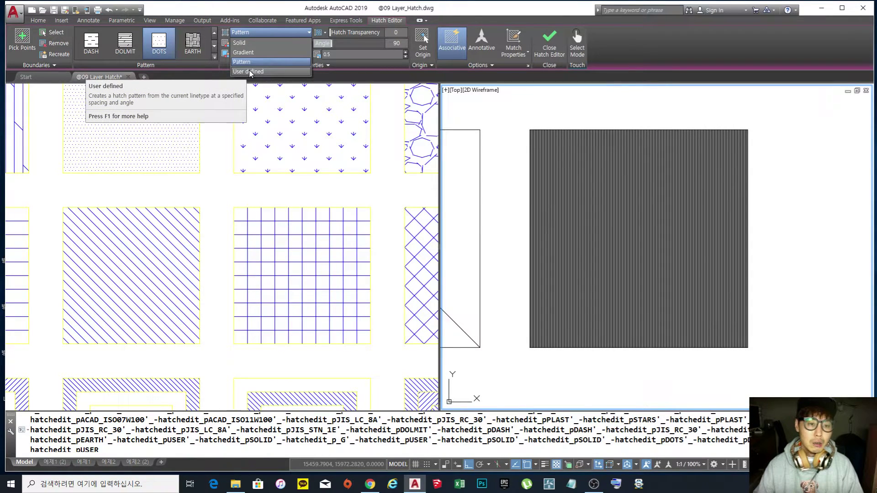
pyautogui.click(254, 72)
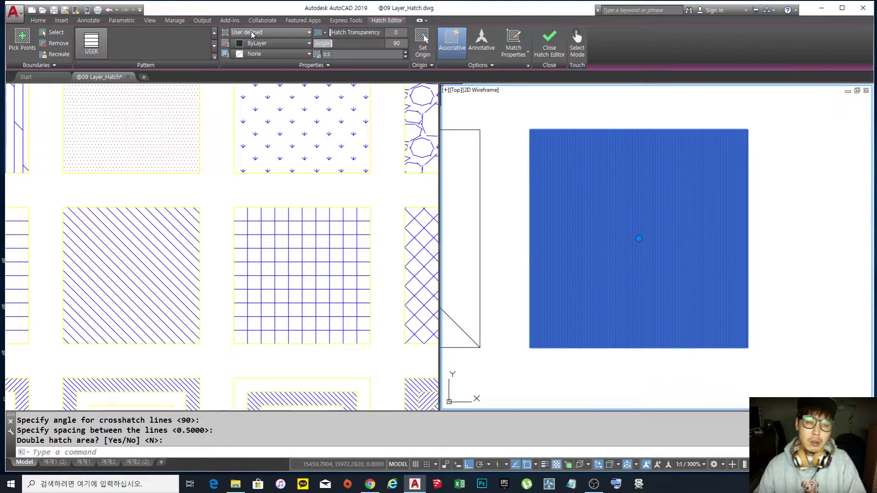
# Step: Set the user-defined hatch's line spacing to 5 and its angle to 0
pyautogui.click(334, 54)
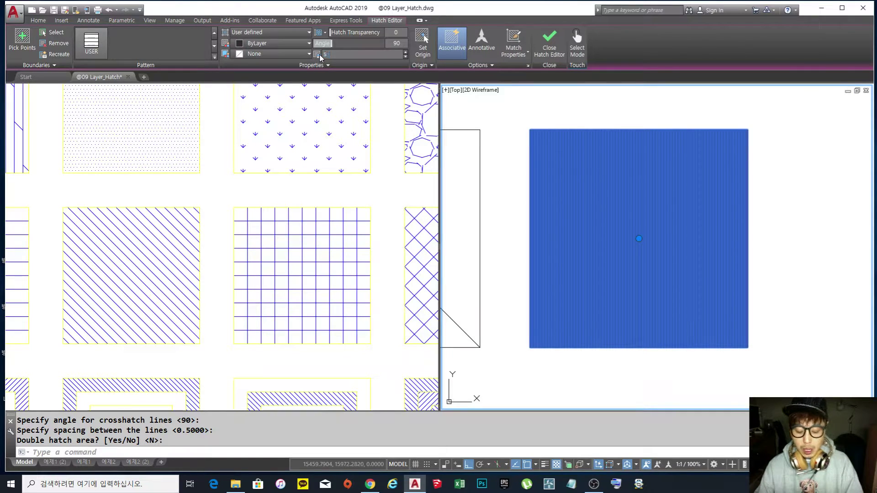
pyautogui.write('5')
pyautogui.press('Return')
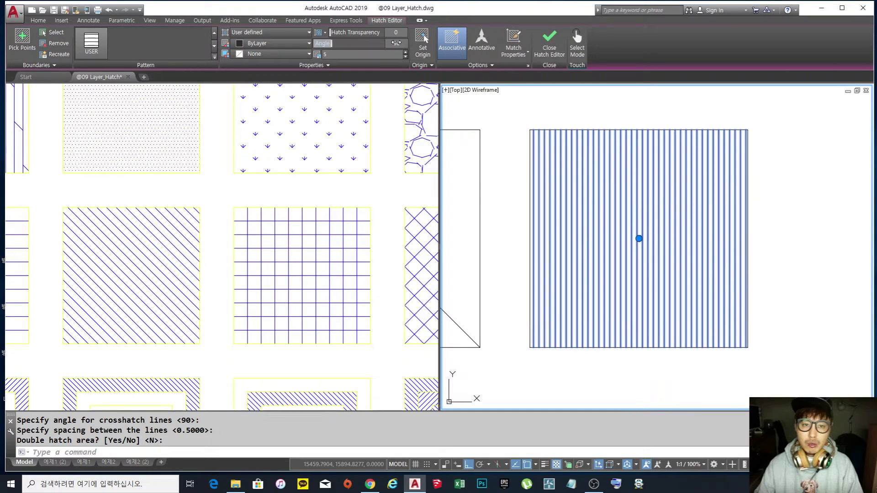
pyautogui.write('0')
pyautogui.press('Return')
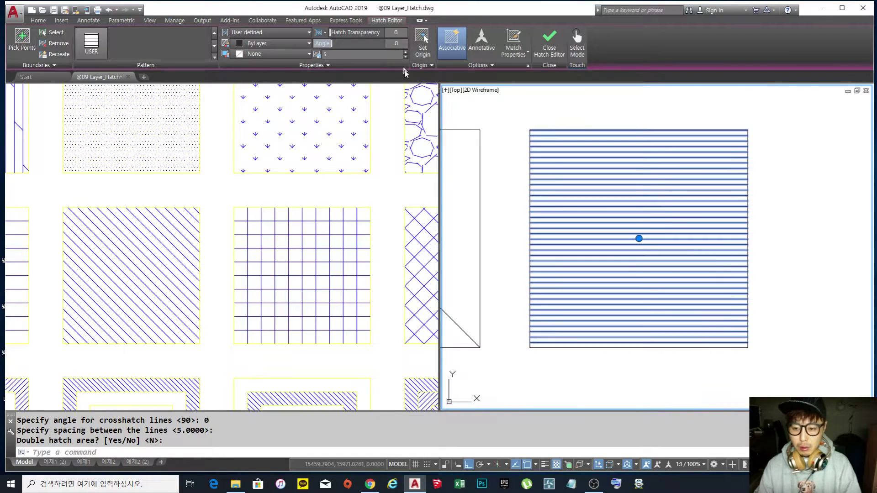
# Step: Set the user-defined hatch's line spacing to 10 and turn on the Double option for crossing lines
pyautogui.click(325, 54)
pyautogui.write('10')
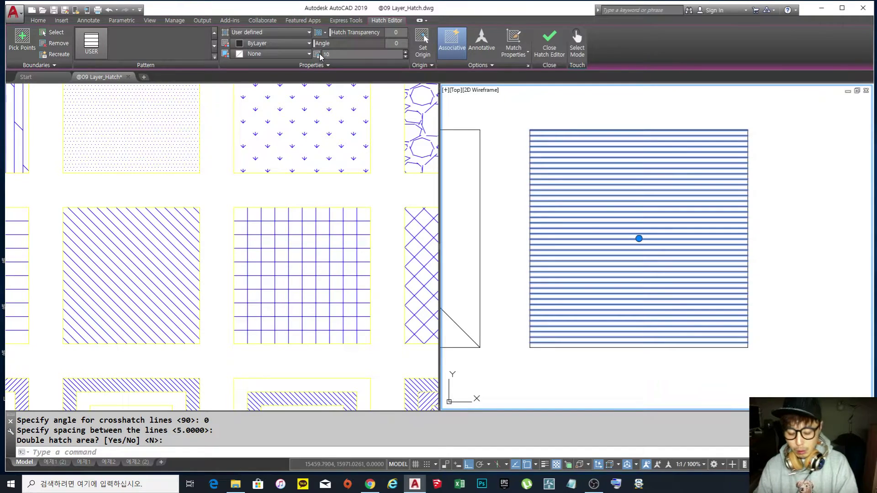
pyautogui.press('Return')
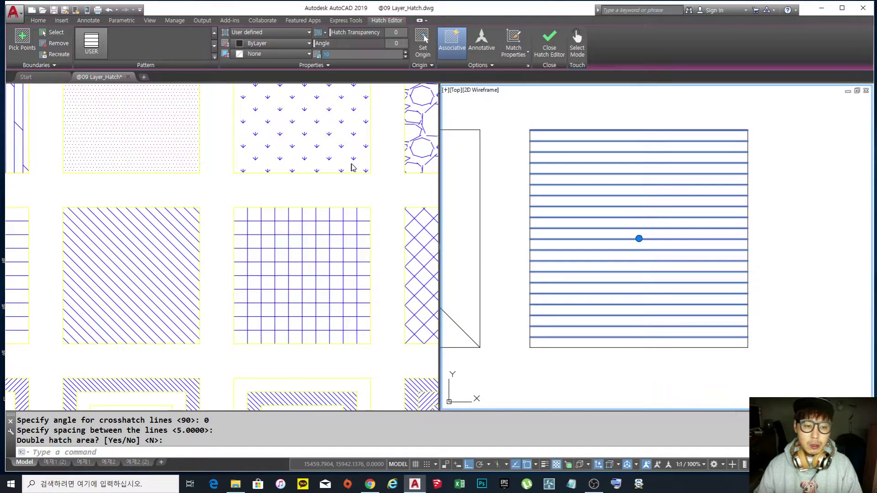
pyautogui.click(316, 65)
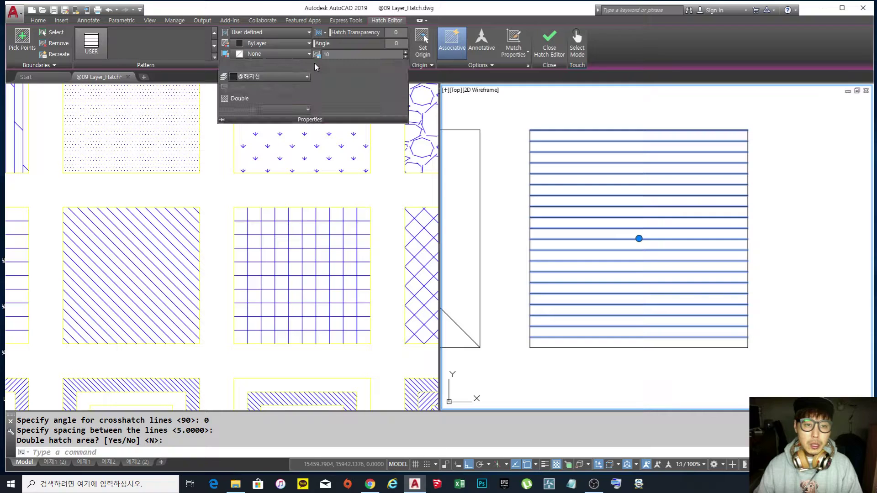
pyautogui.click(237, 99)
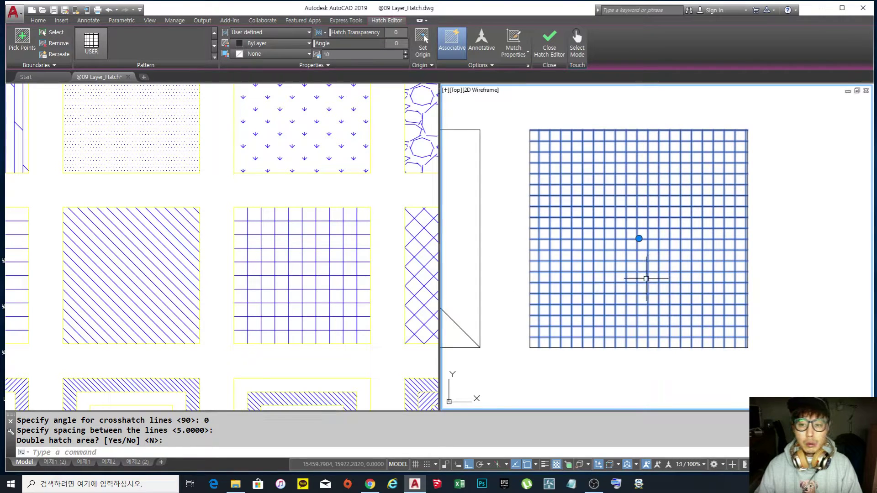
# Step: Set the double hatch's line spacing to 5, restore it to 10, and set the hatch angle to 45
pyautogui.click(342, 54)
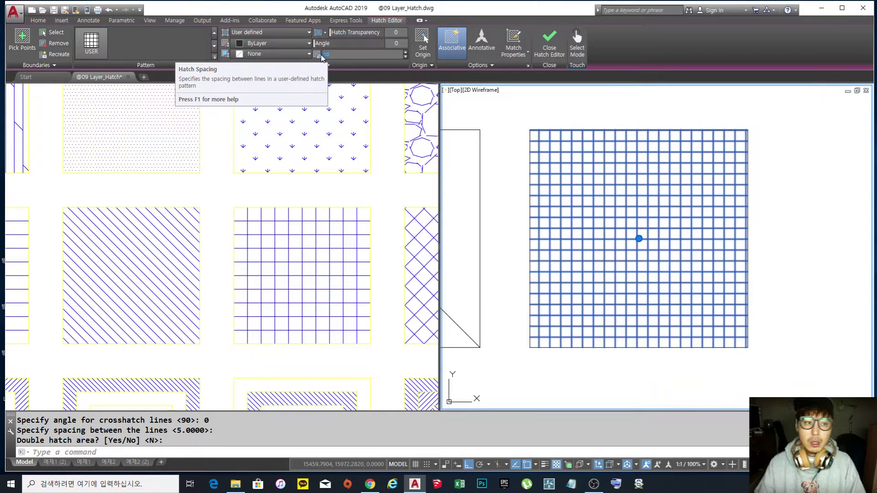
pyautogui.click(98, 48)
pyautogui.click(339, 54)
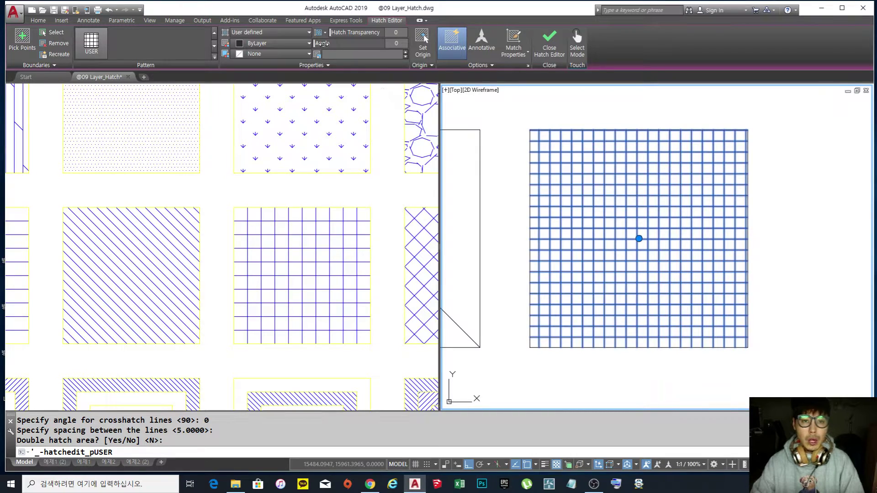
pyautogui.click(342, 57)
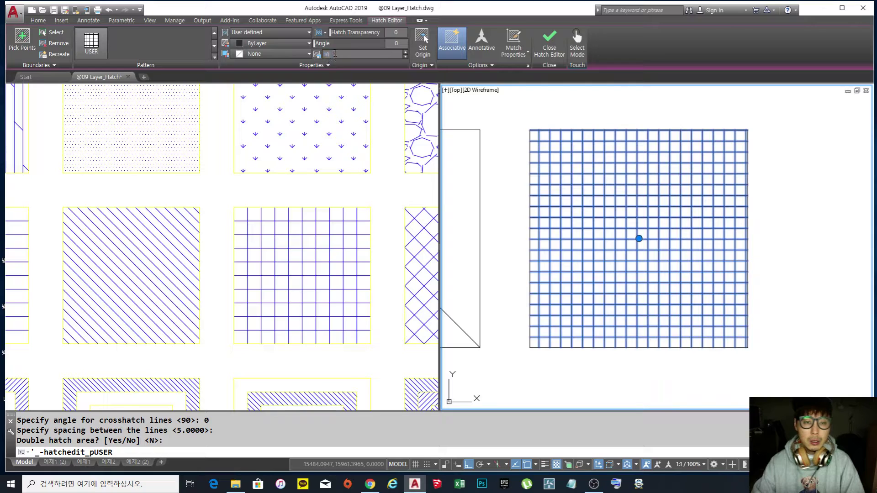
pyautogui.write('5')
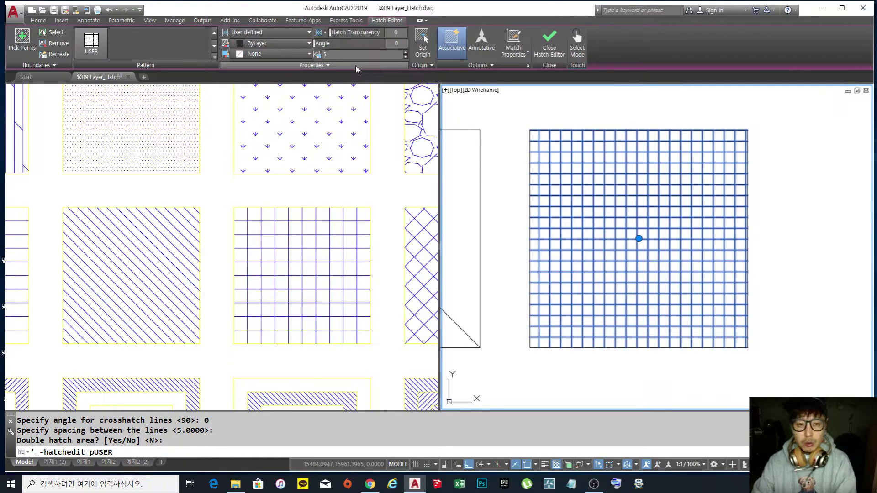
pyautogui.press('Return')
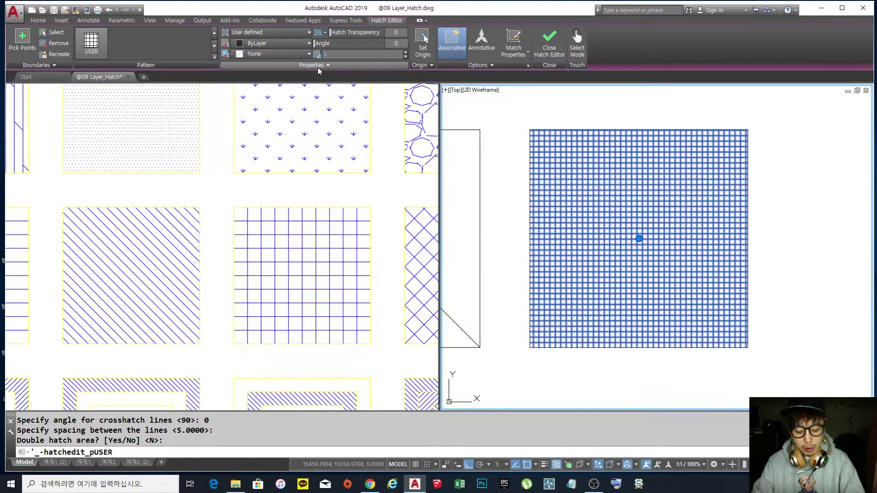
pyautogui.press('Return')
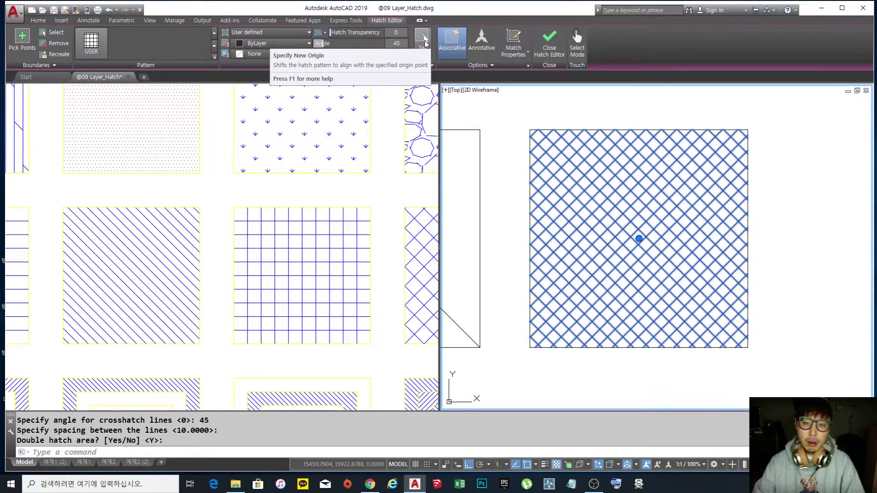
# Step: Set the double hatch's angle to 0 and its line spacing to 20
pyautogui.click(423, 43)
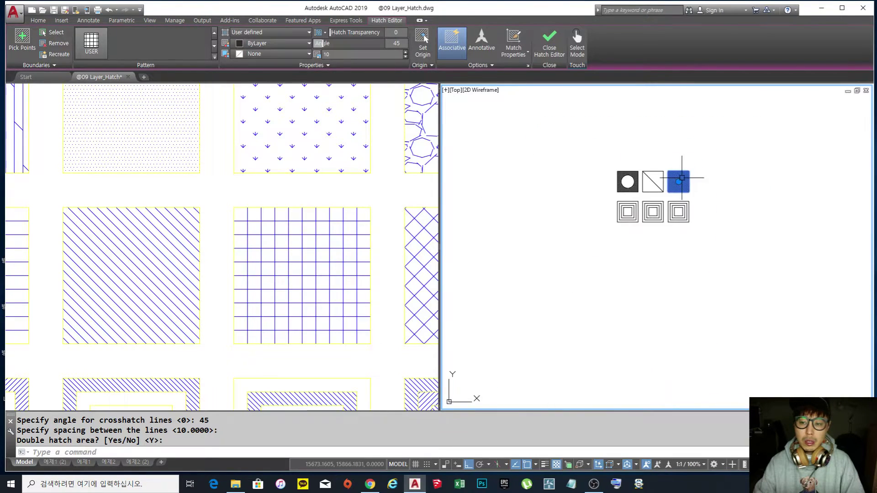
pyautogui.scroll(7, 680, 189)
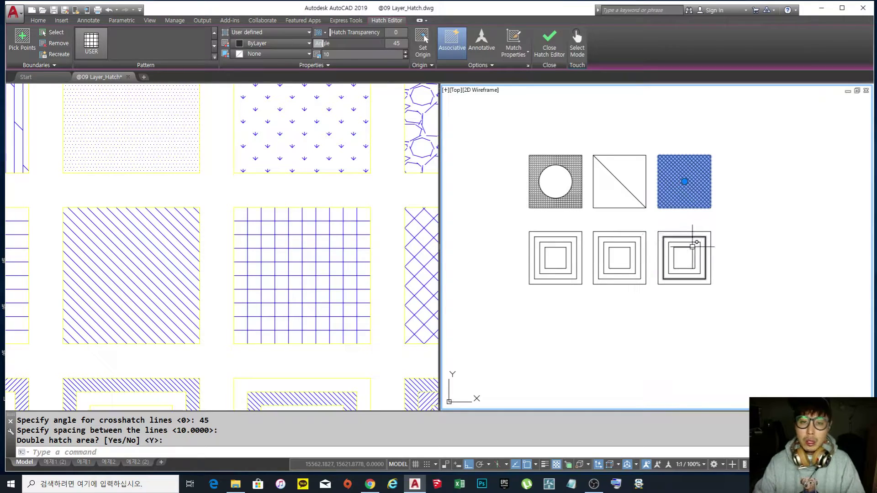
pyautogui.scroll(2, 709, 185)
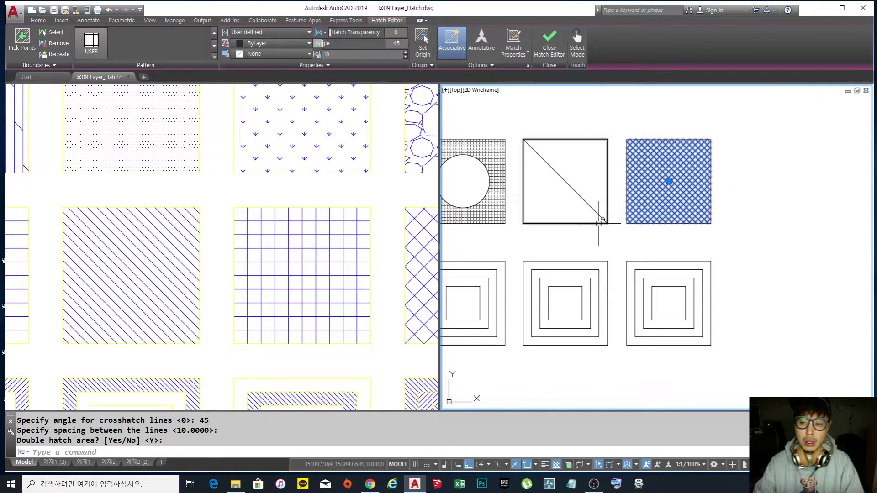
pyautogui.moveTo(668, 188); pyautogui.dragTo(614, 244, button='middle')
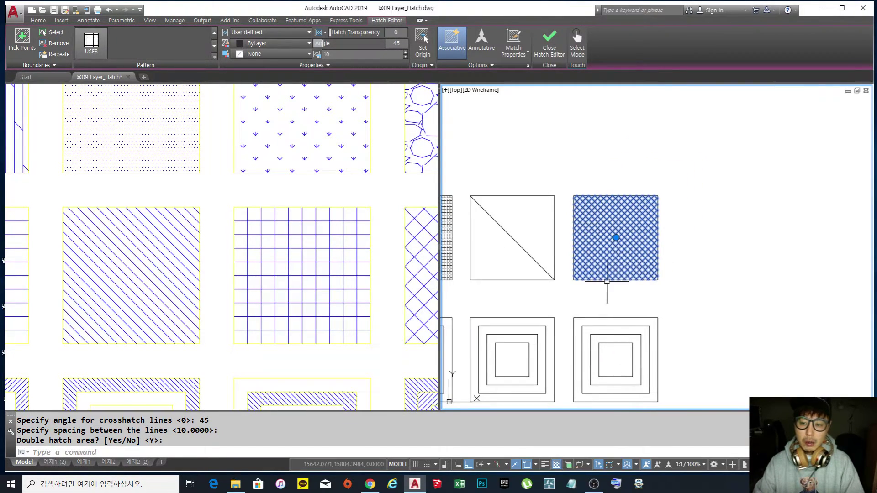
pyautogui.scroll(4, 662, 223)
pyautogui.scroll(-2, 662, 223)
pyautogui.moveTo(662, 223); pyautogui.dragTo(662, 216, button='middle')
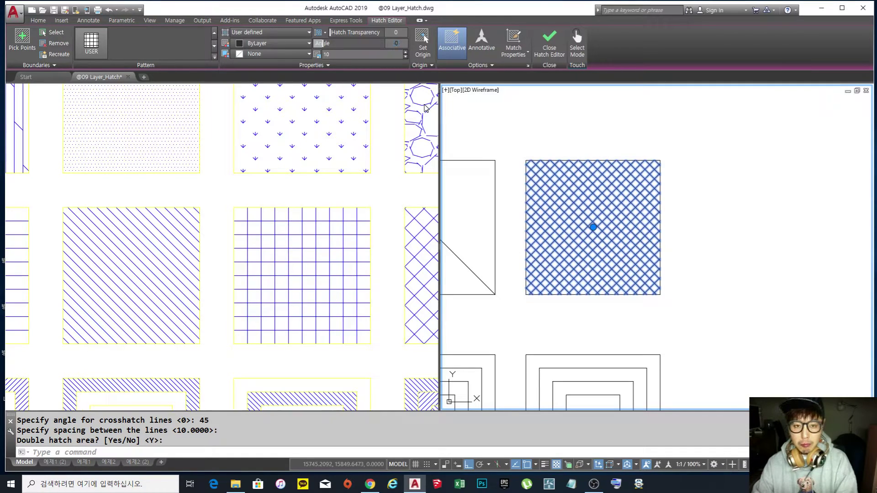
pyautogui.press('Return')
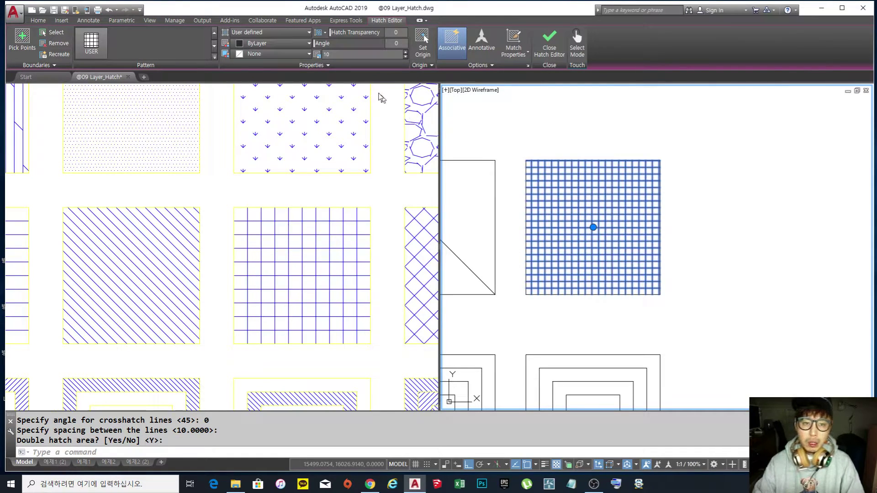
pyautogui.moveTo(333, 55); pyautogui.dragTo(314, 58)
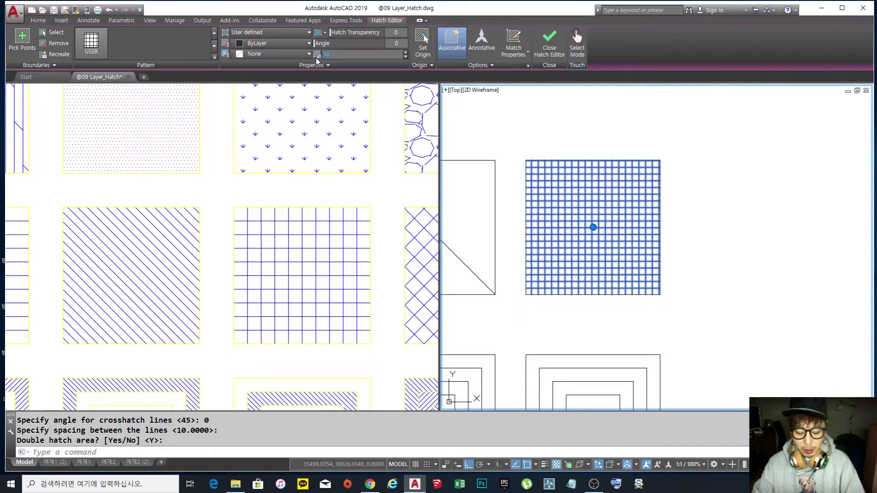
pyautogui.press('Return')
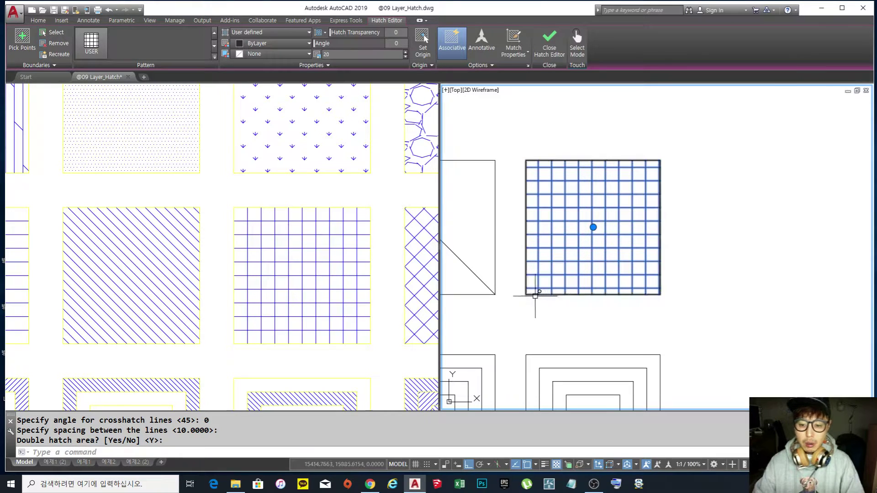
# Step: Set a new hatch origin at the square's lower-left corner and finish editing the hatch
pyautogui.scroll(4, 533, 297)
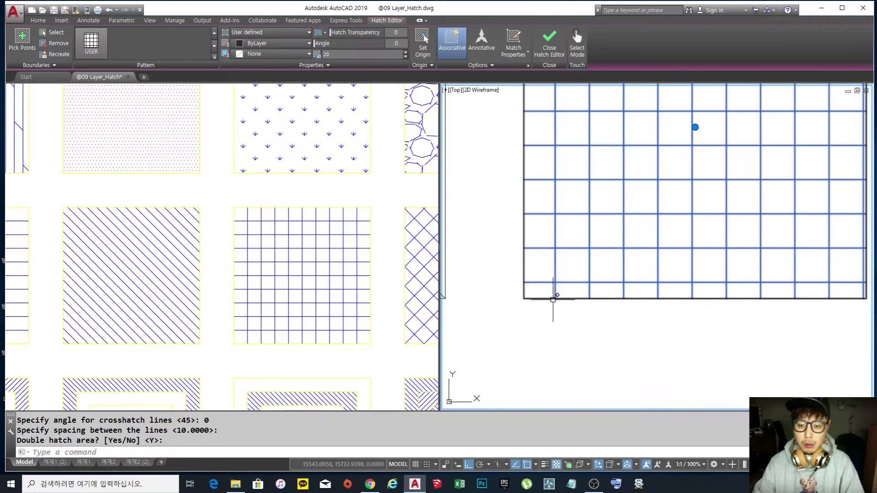
pyautogui.scroll(-2, 525, 299)
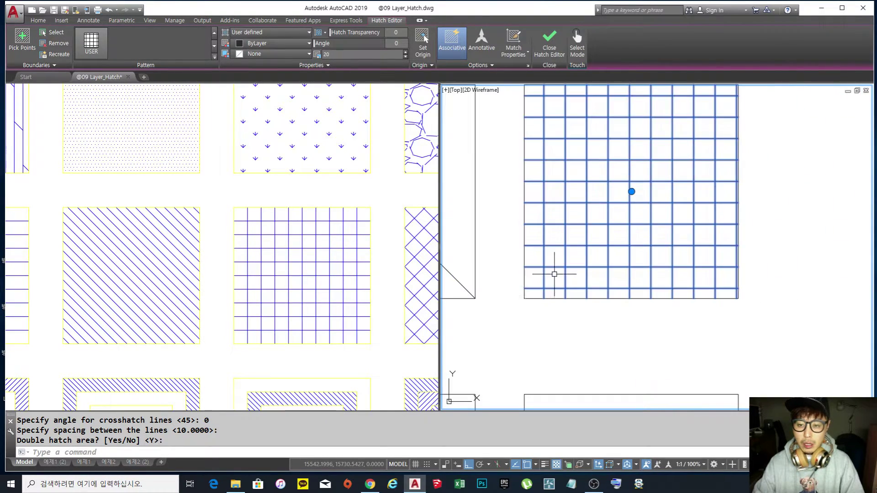
pyautogui.moveTo(554, 274); pyautogui.dragTo(544, 299, button='middle')
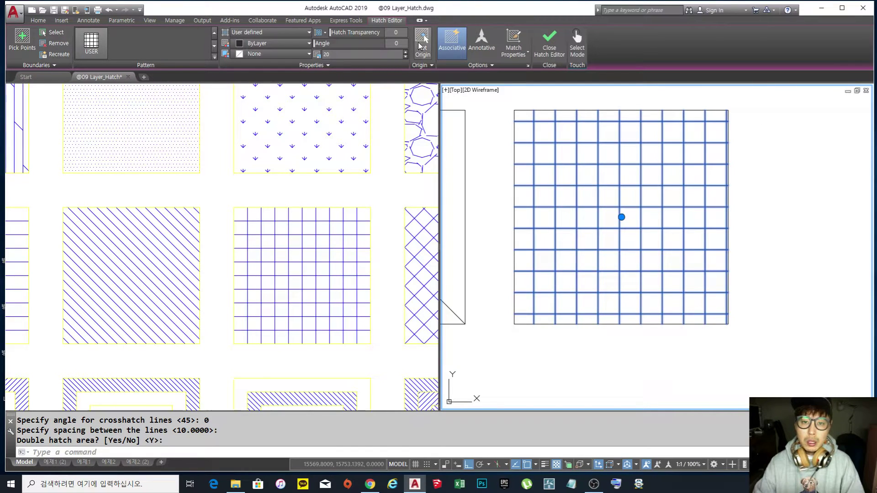
pyautogui.click(422, 42)
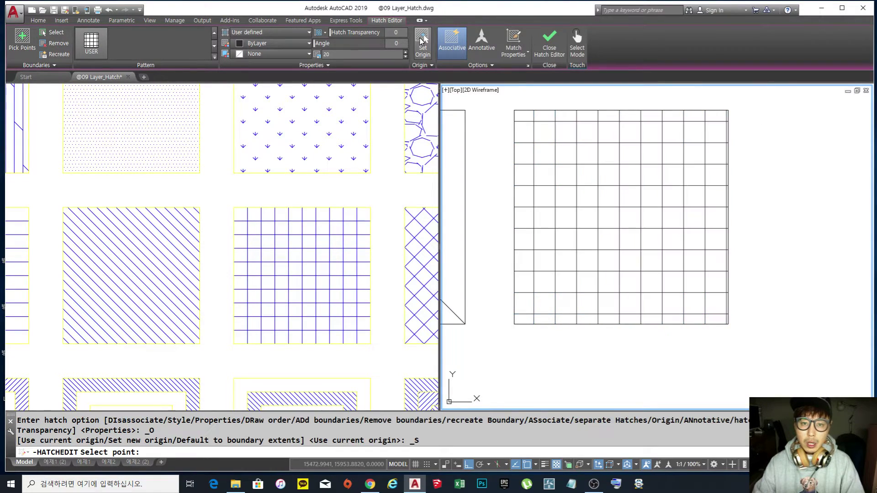
pyautogui.click(514, 323)
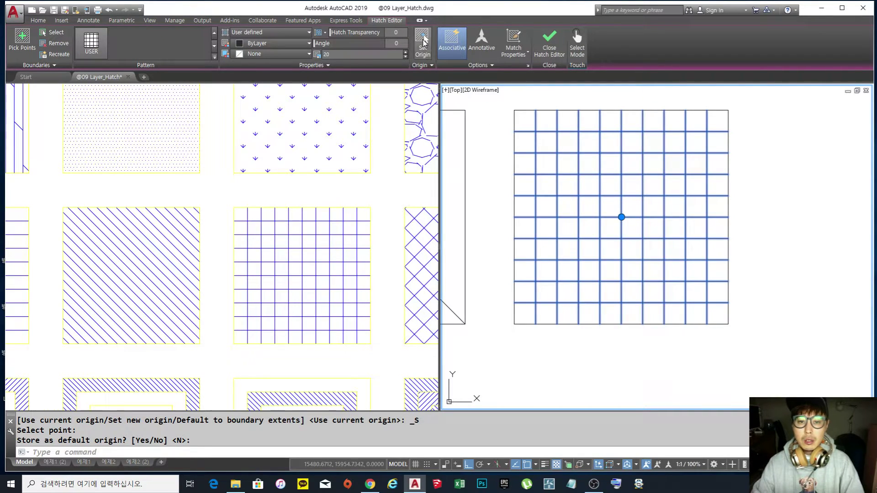
pyautogui.moveTo(626, 190); pyautogui.dragTo(609, 200, button='middle')
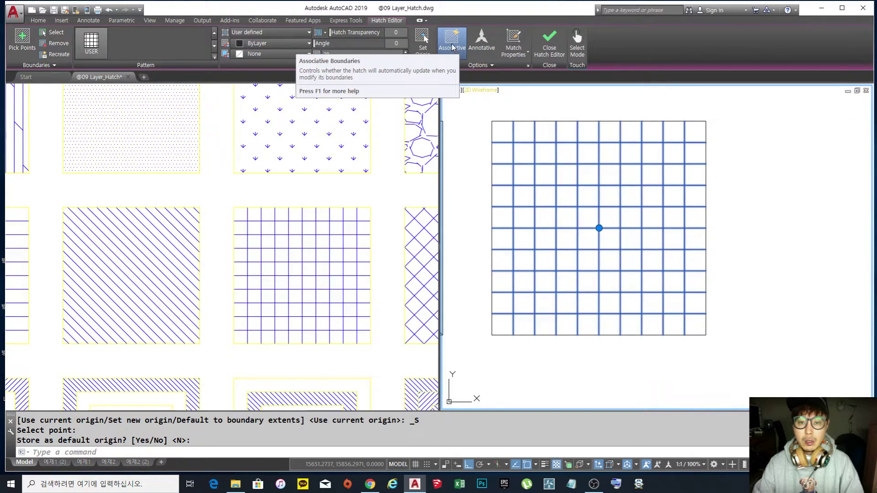
pyautogui.press('Escape')
# Step: Inspect the hatch around the circle in the first square of the upper row
pyautogui.scroll(-5, 610, 186)
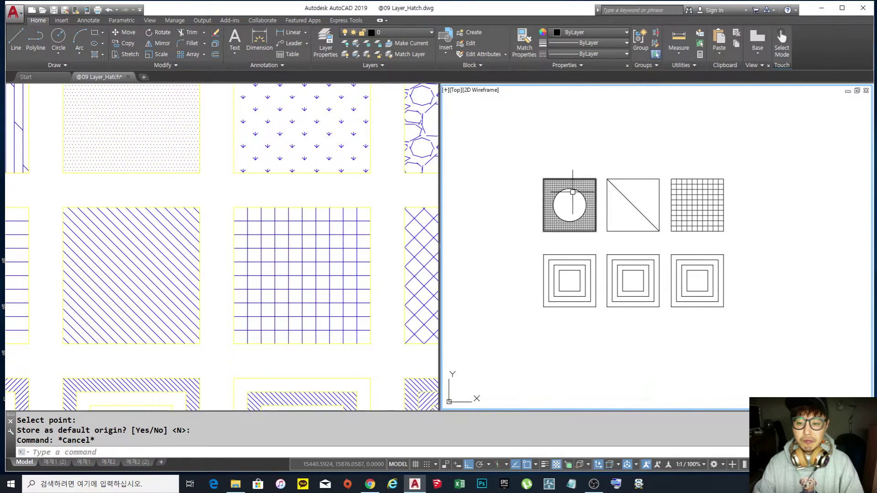
pyautogui.scroll(4, 581, 192)
pyautogui.click(613, 174)
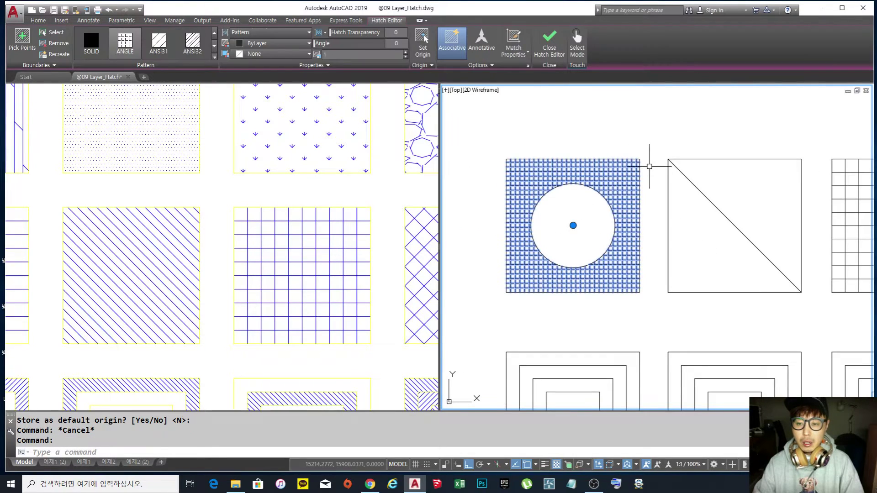
pyautogui.press('Escape')
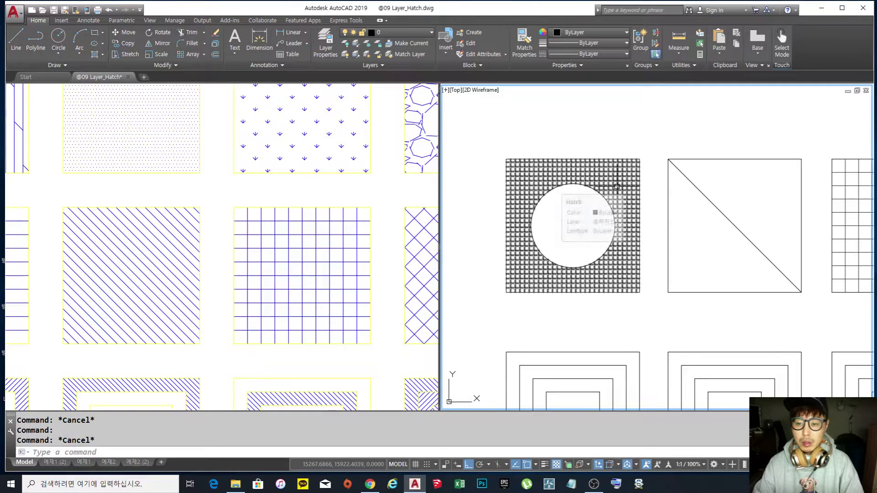
pyautogui.click(617, 187)
pyautogui.press('Escape')
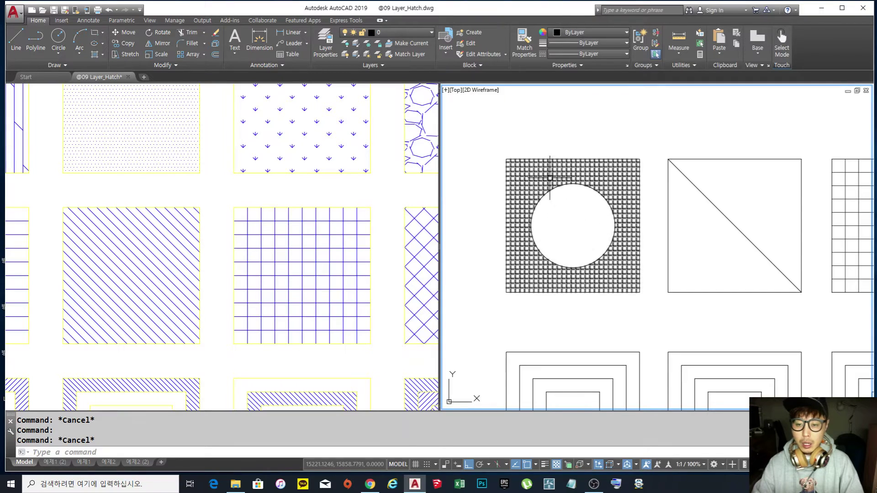
# Step: Move the circle straight up out of the first square into the empty area above it
pyautogui.write('m')
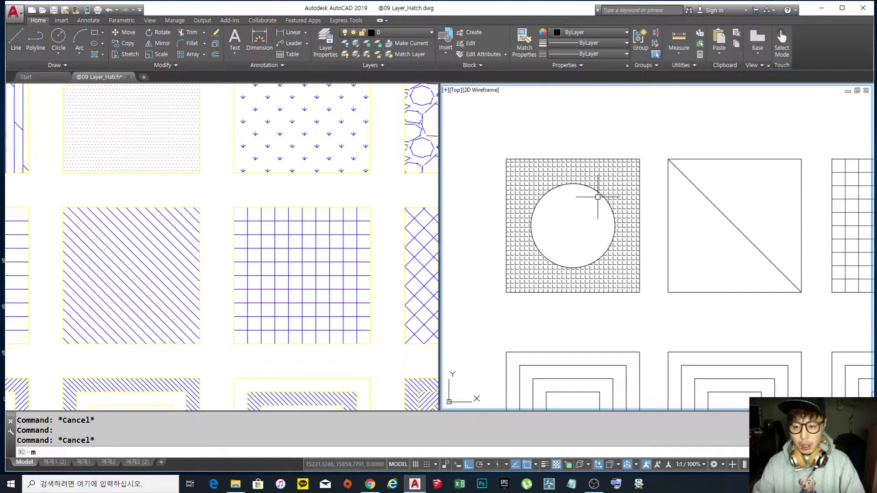
pyautogui.press('Return')
pyautogui.scroll(8, 601, 190)
pyautogui.click(597, 182)
pyautogui.scroll(-6, 603, 210)
pyautogui.press('Return')
pyautogui.scroll(-5, 602, 210)
pyautogui.click(601, 213)
pyautogui.click(598, 168)
pyautogui.scroll(5, 598, 169)
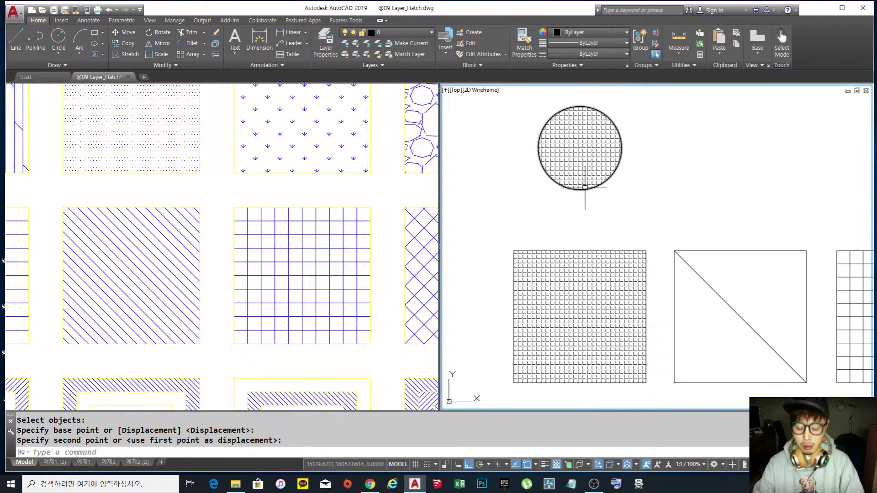
pyautogui.write('m')
pyautogui.press('Return')
pyautogui.click(608, 194)
pyautogui.click(575, 162)
pyautogui.press('Return')
pyautogui.click(594, 152)
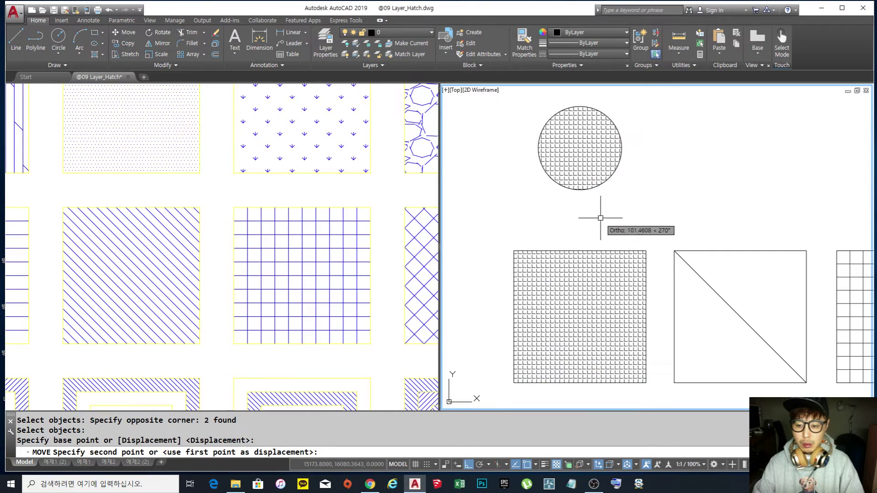
pyautogui.press('Escape')
# Step: Move only the circle outline straight down, back inside the first hatched square
pyautogui.write('m')
pyautogui.press('Return')
pyautogui.scroll(4, 589, 188)
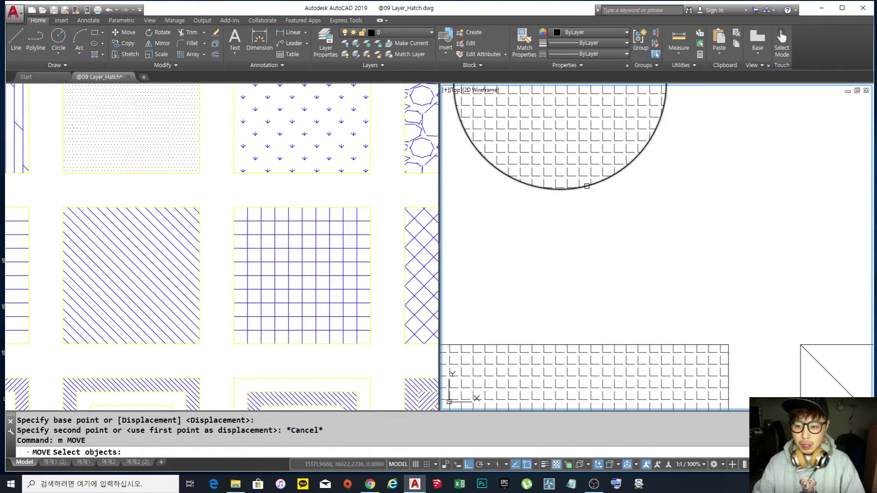
pyautogui.click(587, 186)
pyautogui.scroll(-4, 587, 186)
pyautogui.press('Return')
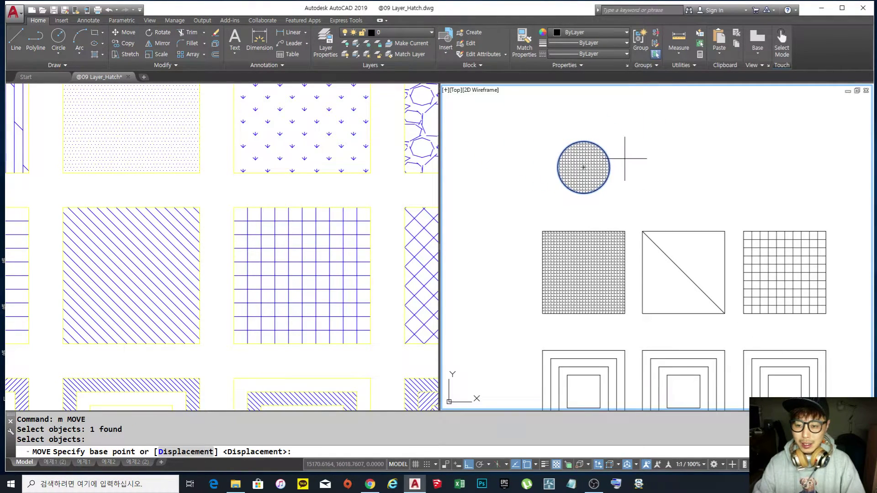
pyautogui.click(504, 155)
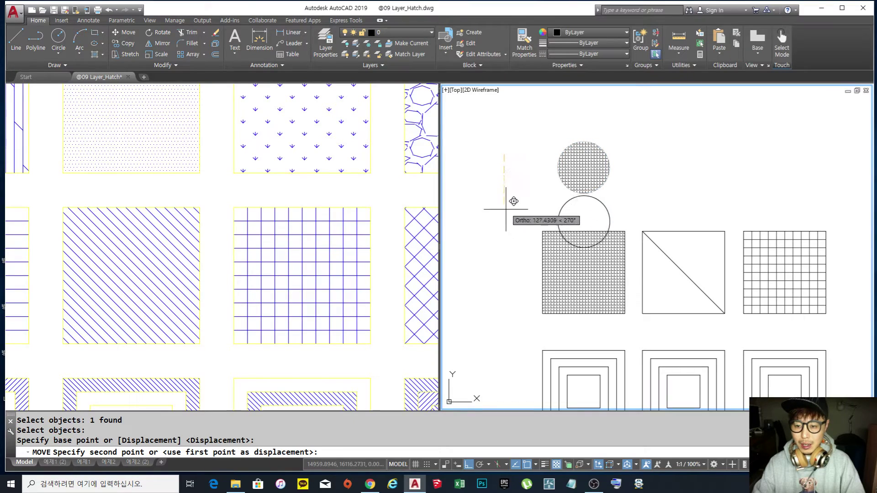
pyautogui.click(505, 255)
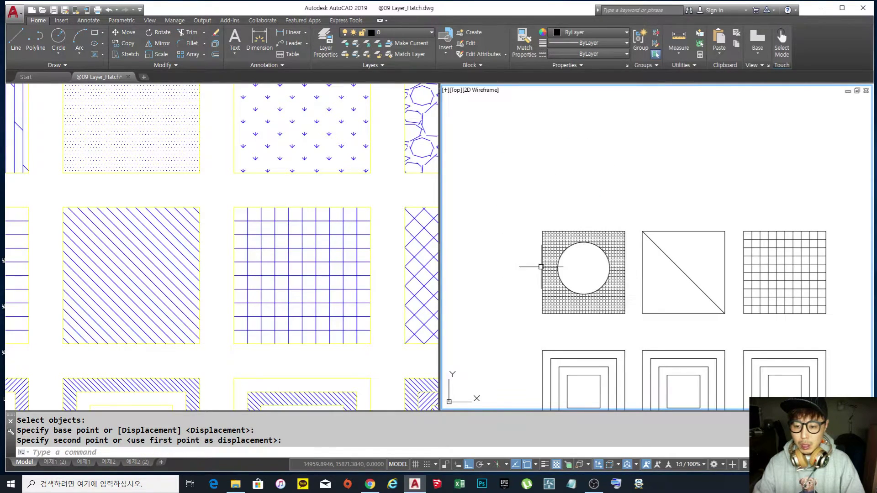
# Step: Move the circle straight up out of the hatched square to sit just above its upper edge
pyautogui.scroll(2, 585, 260)
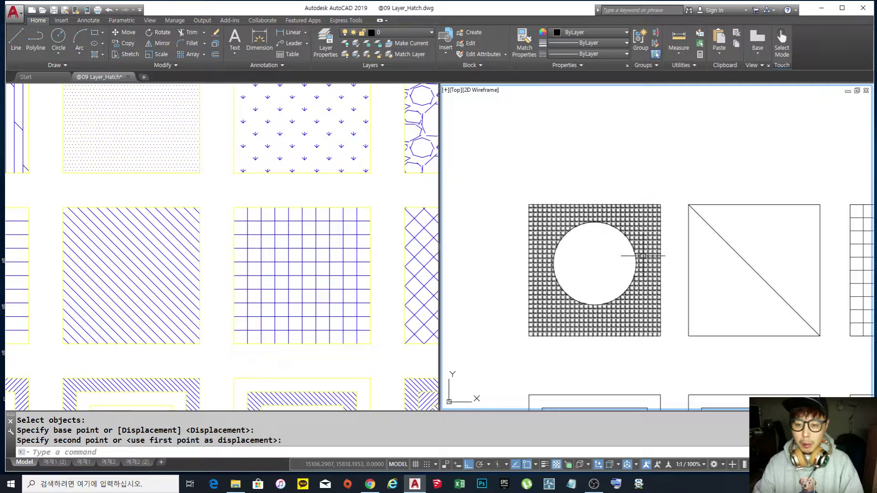
pyautogui.write('m')
pyautogui.press('Return')
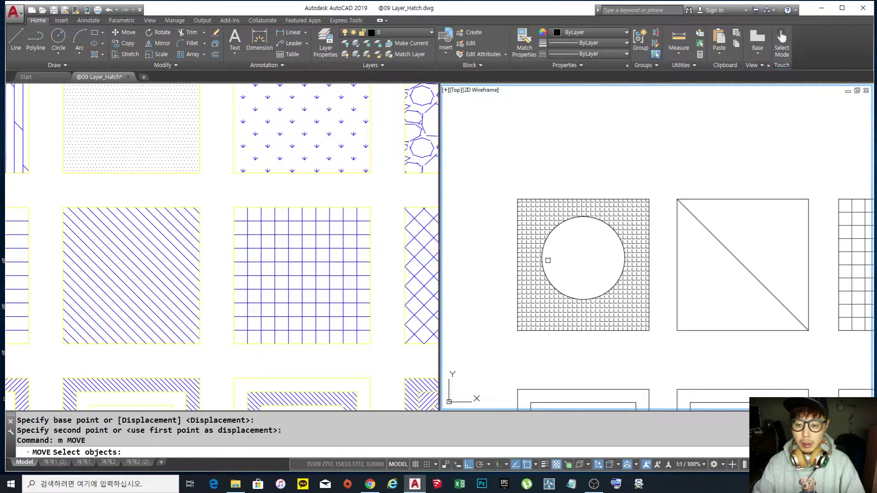
pyautogui.scroll(3, 540, 260)
pyautogui.click(541, 260)
pyautogui.scroll(-3, 542, 272)
pyautogui.press('Return')
pyautogui.click(535, 283)
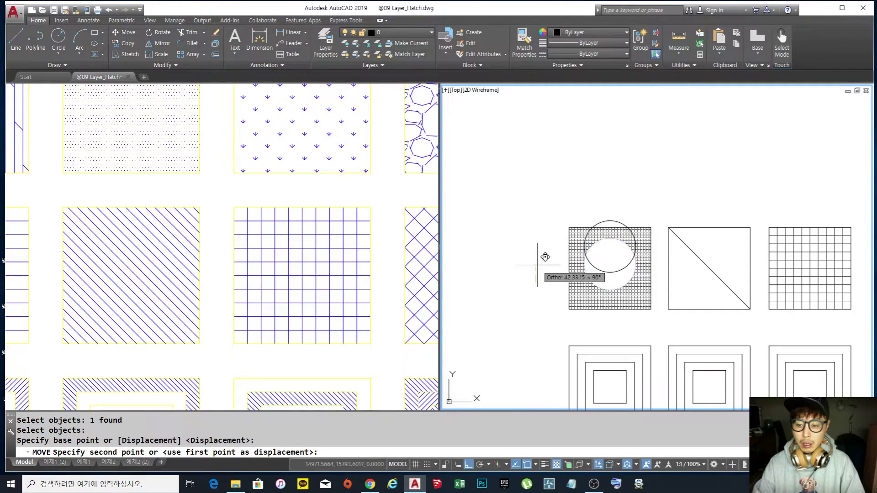
pyautogui.click(534, 219)
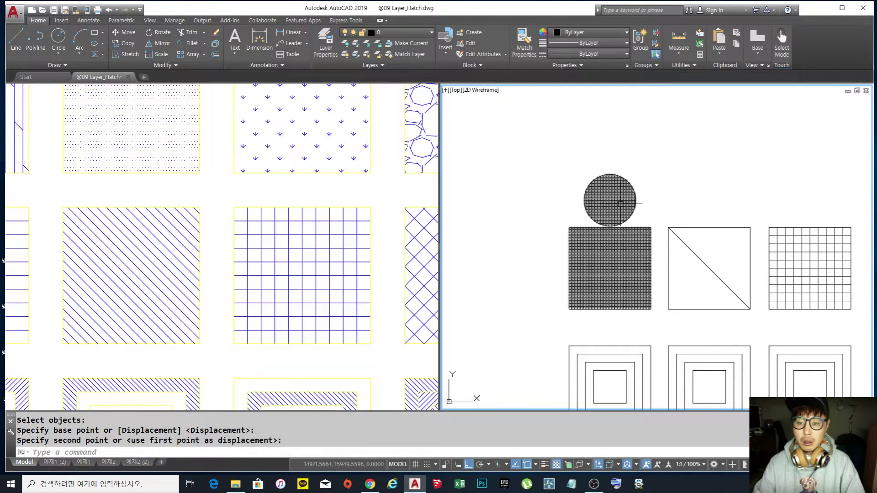
# Step: Undo the last circle move and turn off the Associative option for the hatch around the circle in the first square
pyautogui.hotkey('ctrl', 'z')
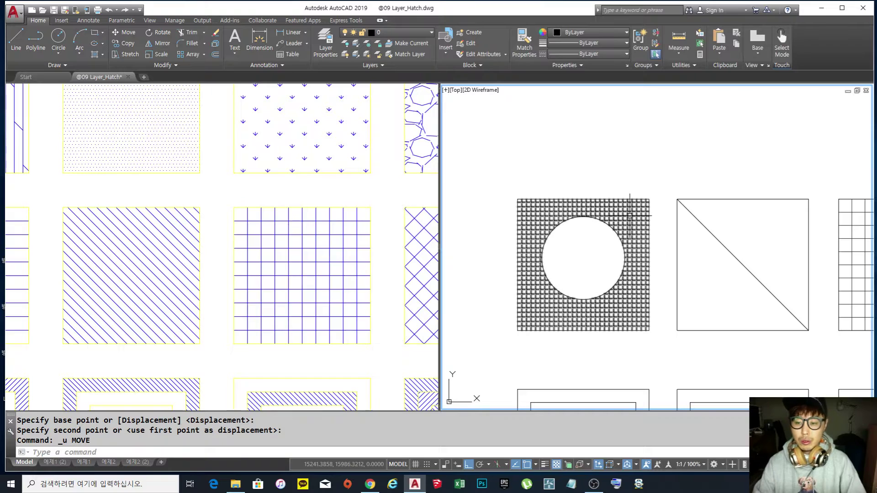
pyautogui.click(632, 235)
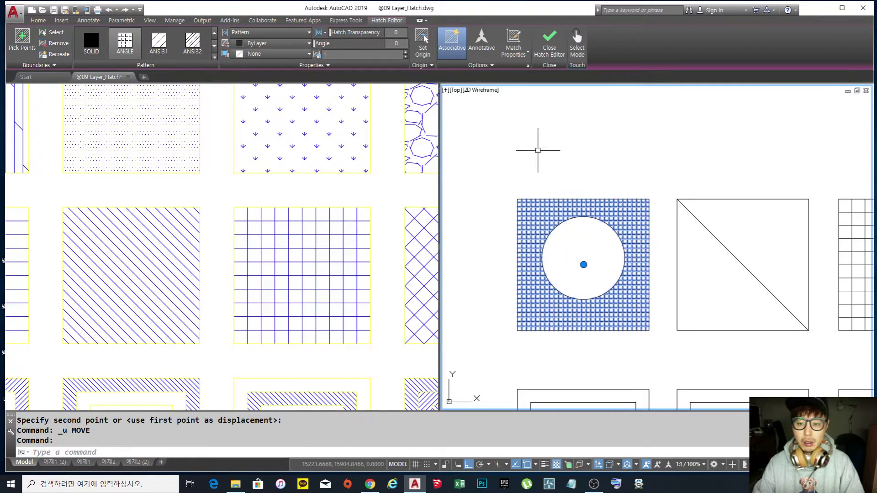
pyautogui.click(448, 49)
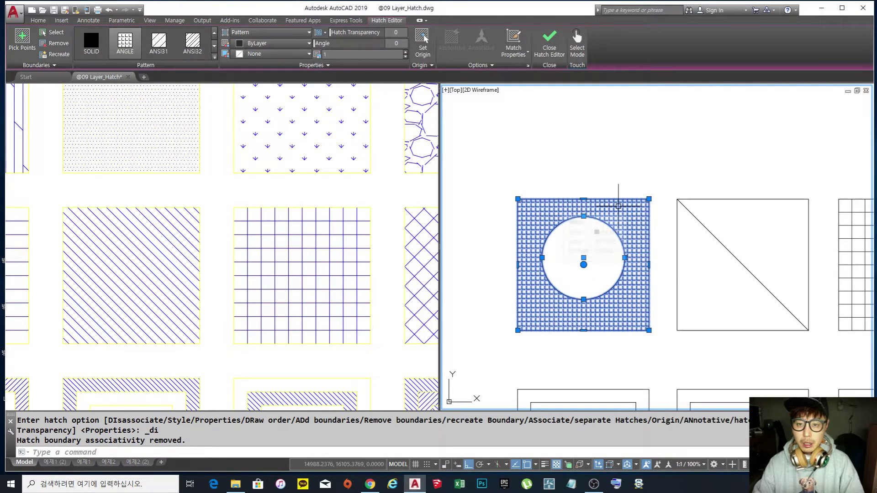
pyautogui.press('Escape')
pyautogui.press('Escape')
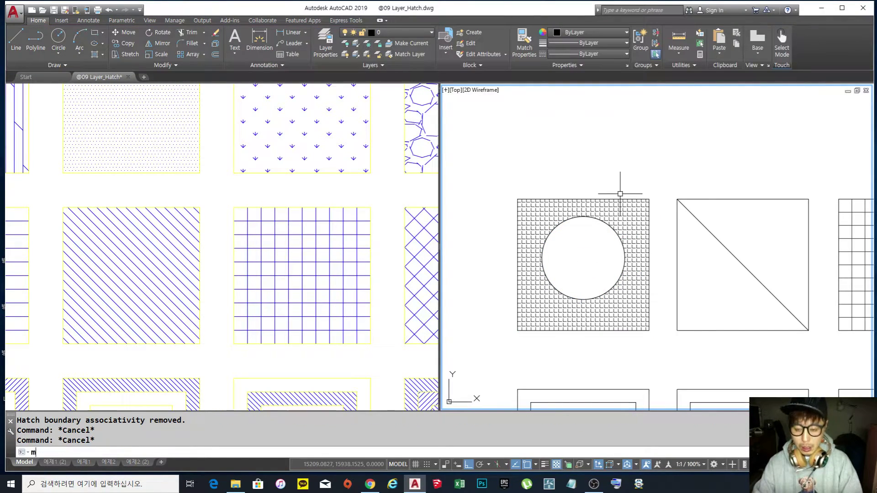
# Step: Move the circle outline straight up out of the first hatched square into the empty area above it
pyautogui.write('m')
pyautogui.press('Return')
pyautogui.scroll(6, 597, 217)
pyautogui.click(597, 201)
pyautogui.scroll(-8, 589, 246)
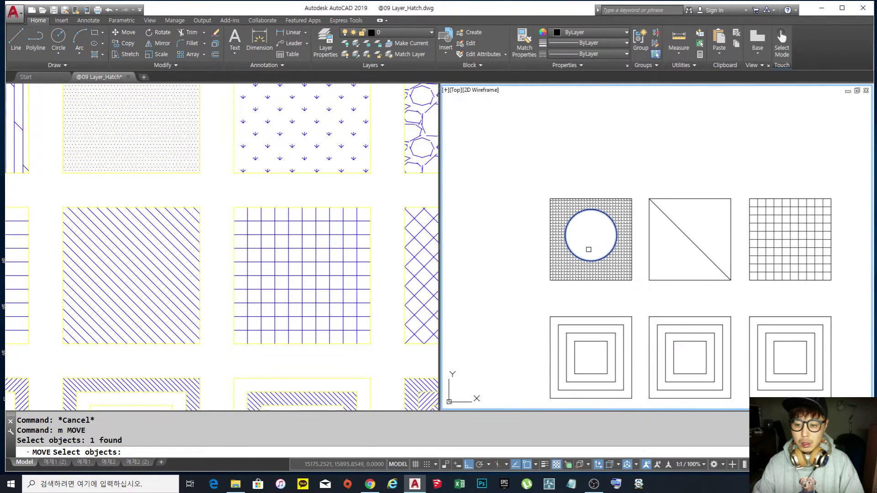
pyautogui.press('Return')
pyautogui.click(616, 235)
pyautogui.click(617, 153)
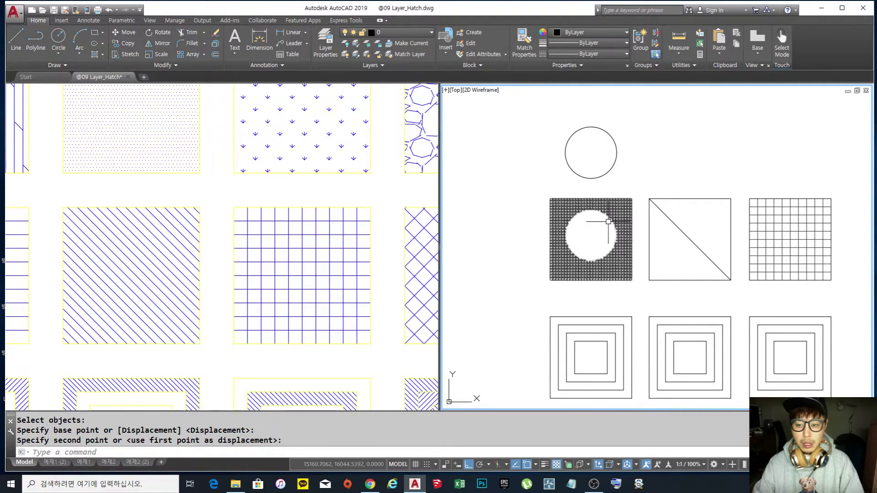
# Step: Select the first square's hatch to examine its boundary grips around the circular gap, and clear the selection
pyautogui.moveTo(616, 222); pyautogui.dragTo(588, 225, button='middle')
pyautogui.click(599, 235)
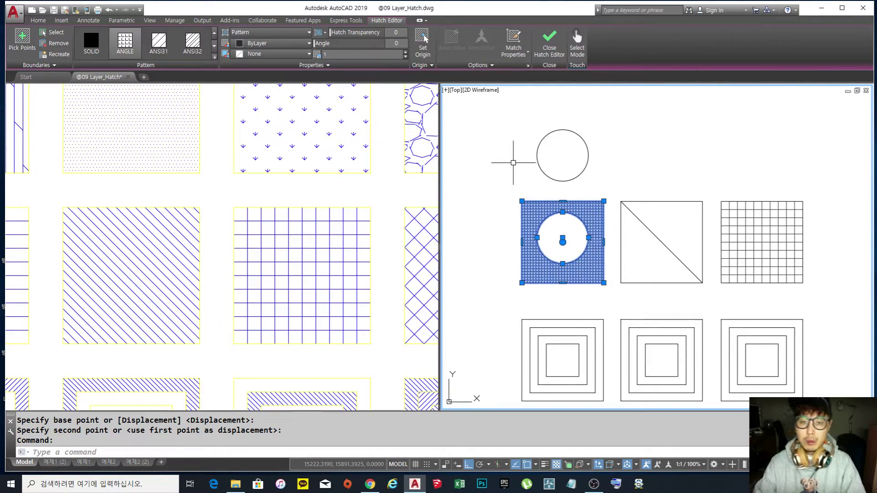
pyautogui.scroll(3, 561, 183)
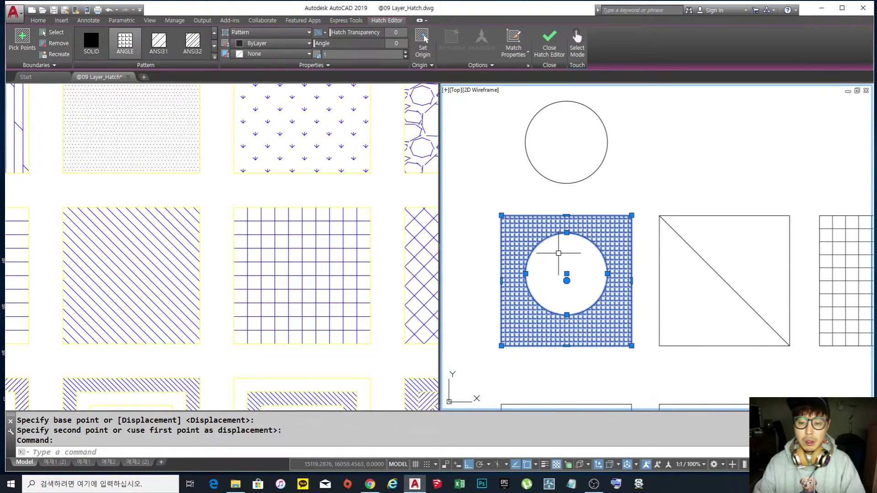
pyautogui.press('Escape')
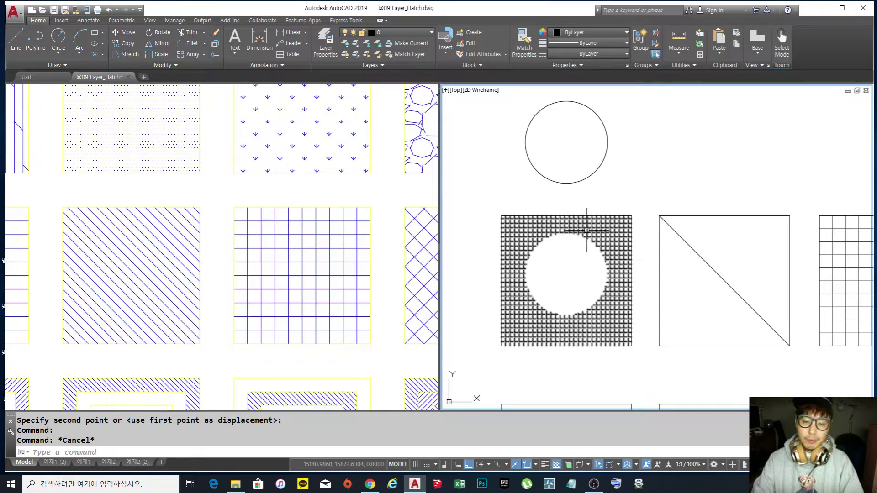
# Step: Select the hatch around the circular hole in the first square to examine its properties, grips and available editing options
pyautogui.click(590, 239)
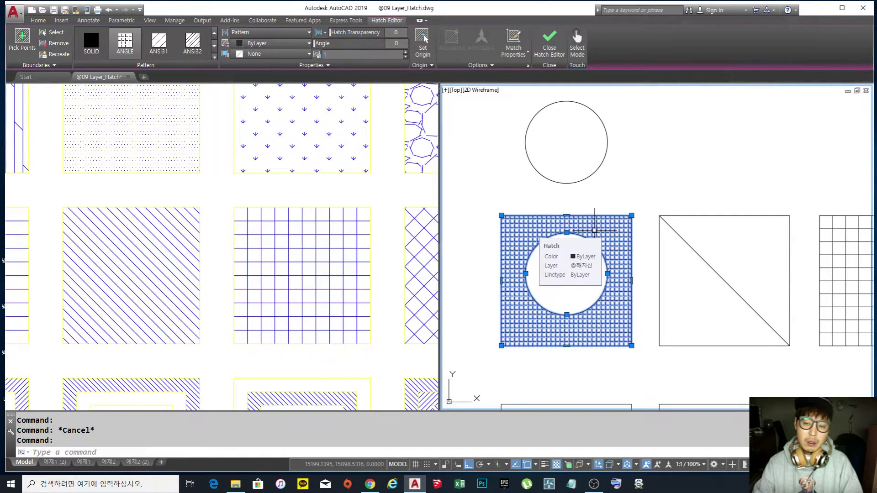
pyautogui.press('Escape')
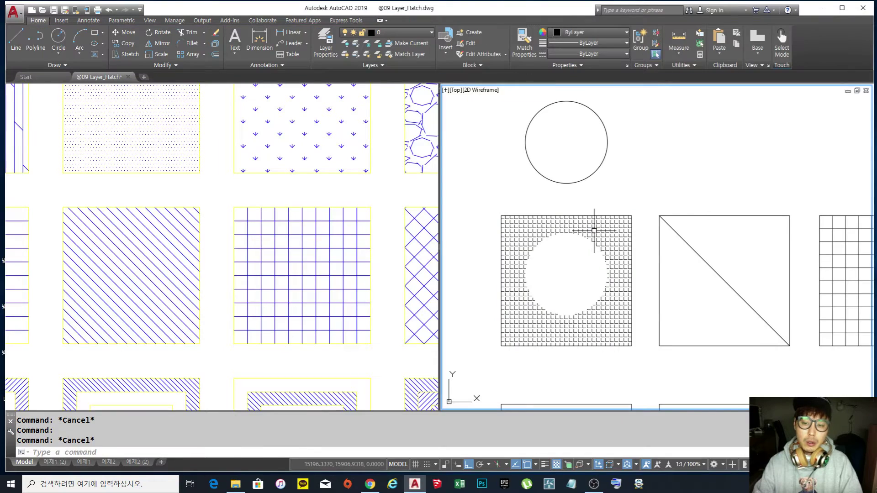
pyautogui.click(614, 232)
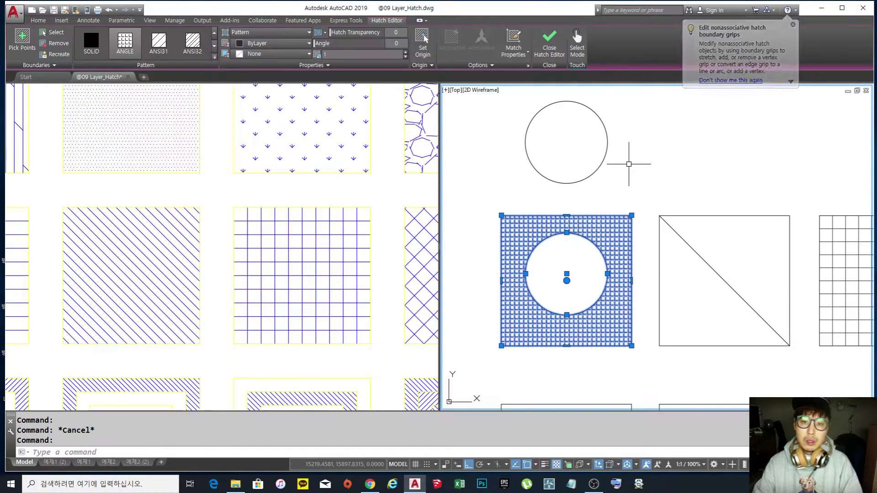
pyautogui.press('Escape')
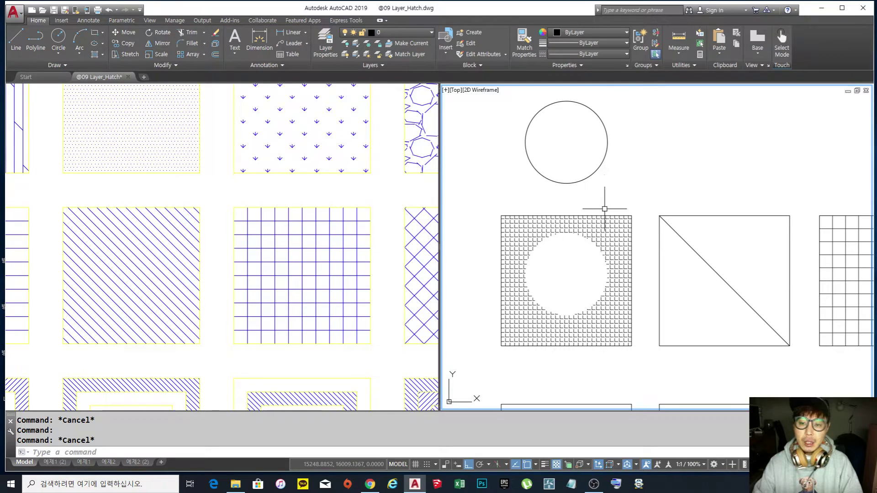
pyautogui.click(612, 245)
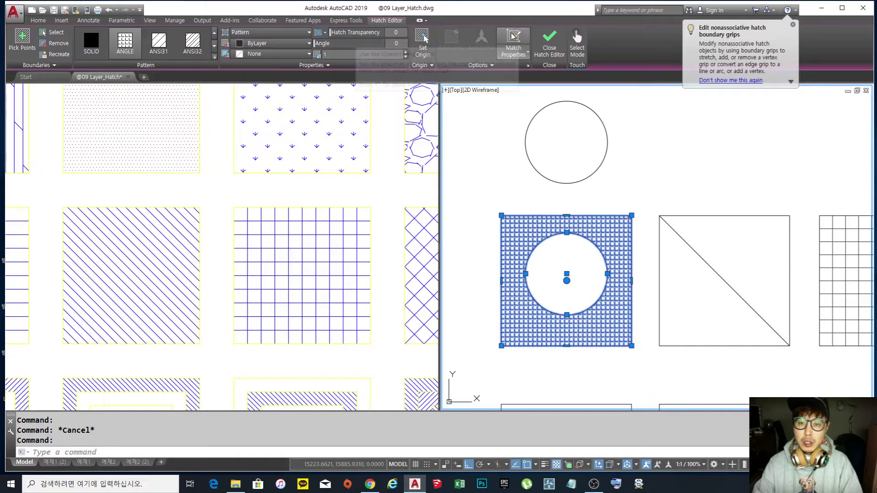
pyautogui.press('Escape')
# Step: Copy the properties of the hatch around the circular hole to the third square's hatch with Match Properties
pyautogui.scroll(-6, 591, 212)
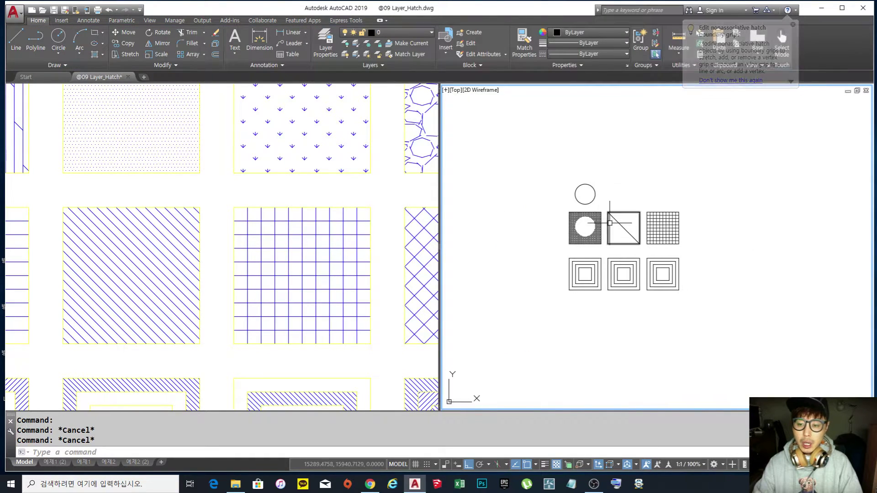
pyautogui.scroll(4, 609, 223)
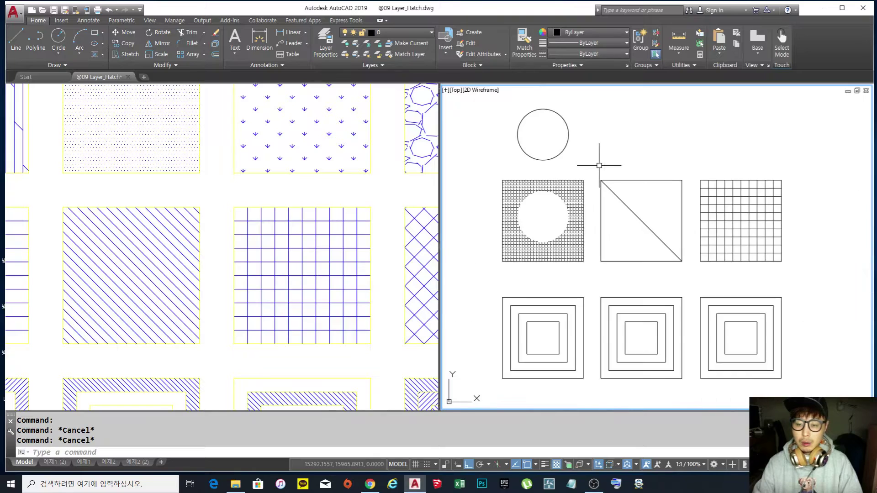
pyautogui.moveTo(599, 165); pyautogui.dragTo(595, 181, button='middle')
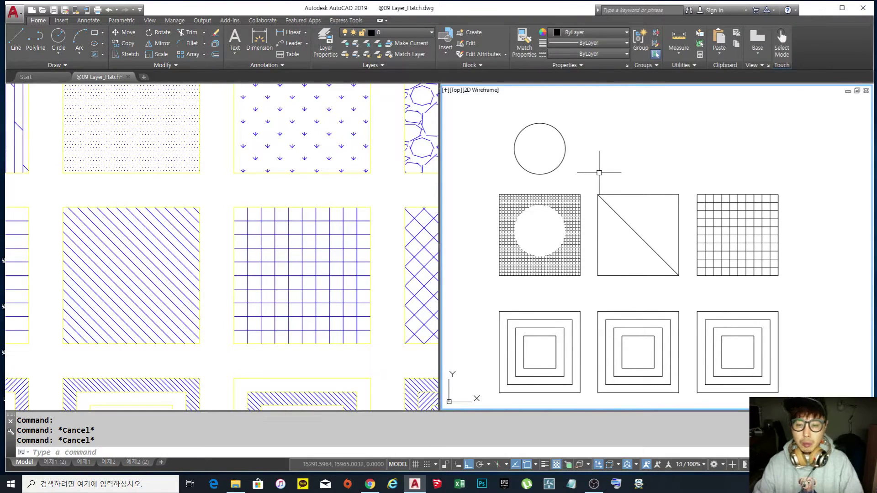
pyautogui.moveTo(614, 154); pyautogui.dragTo(610, 159, button='middle')
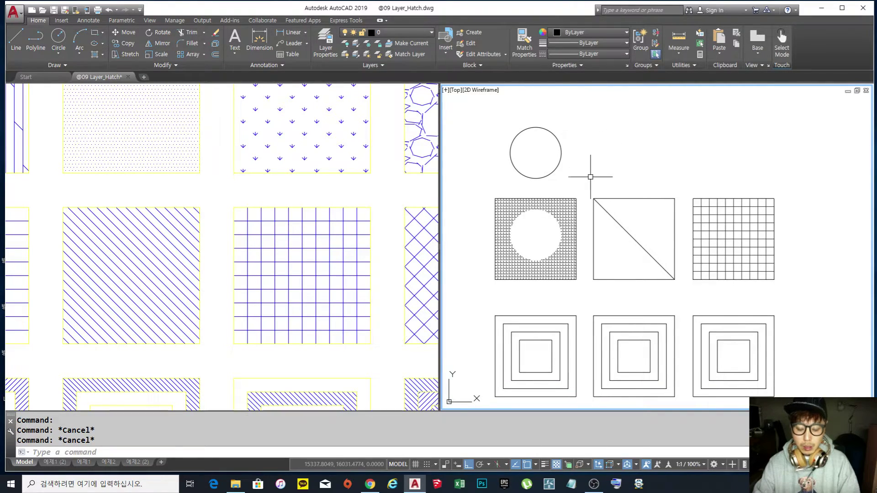
pyautogui.write('a')
pyautogui.press('Return')
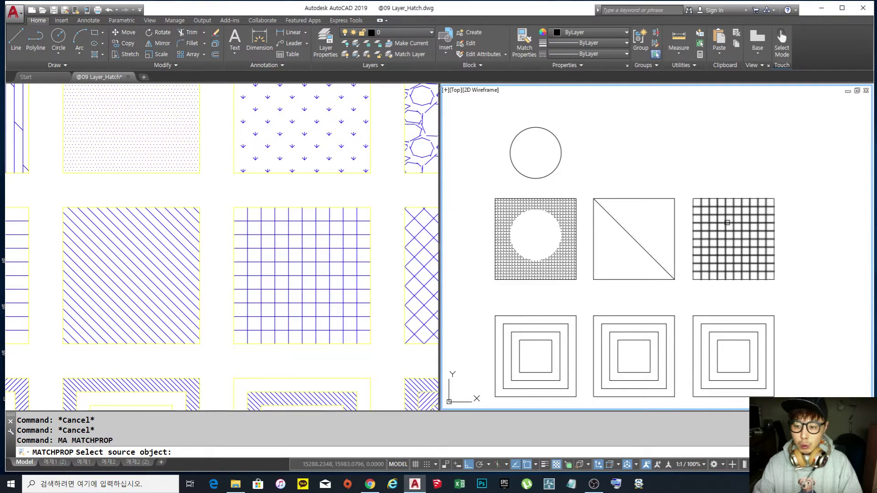
pyautogui.click(741, 235)
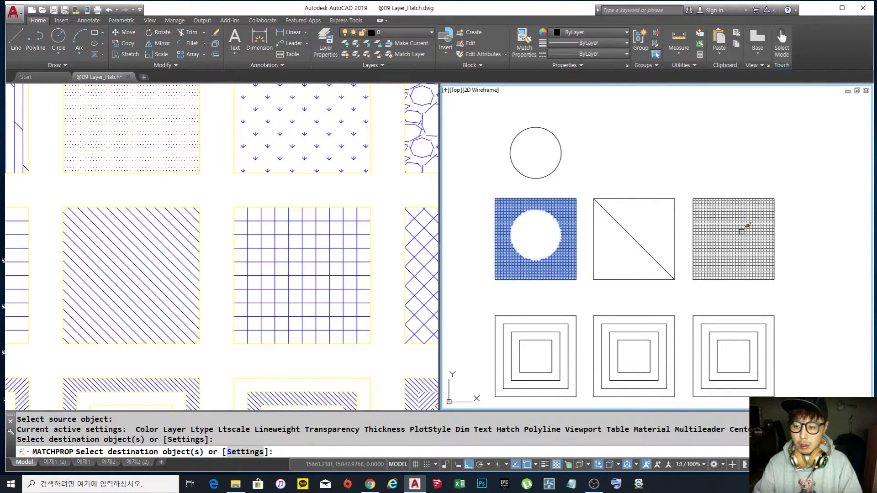
pyautogui.press('Return')
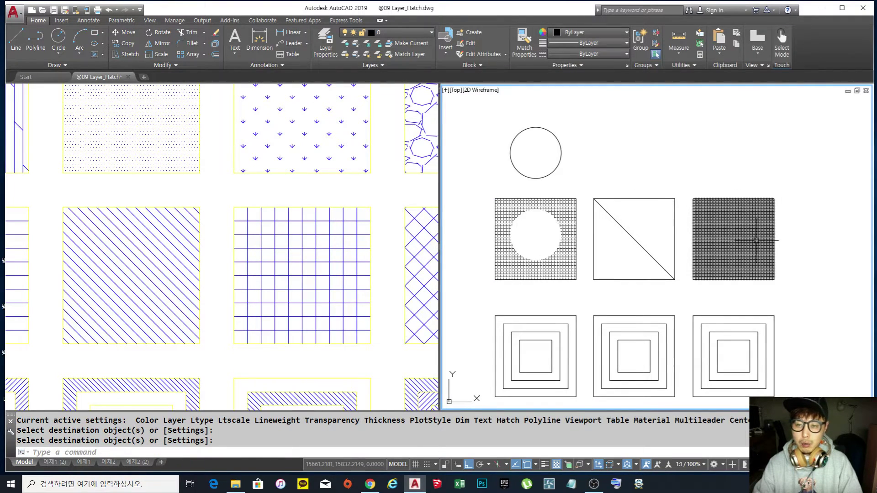
pyautogui.click(735, 236)
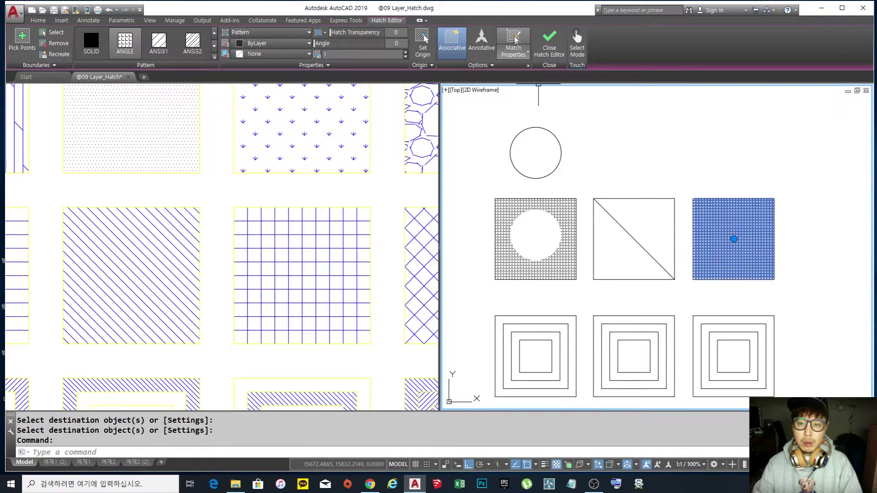
pyautogui.press('Escape')
pyautogui.press('Escape')
pyautogui.press('Escape')
pyautogui.moveTo(630, 172); pyautogui.dragTo(614, 166, button='middle')
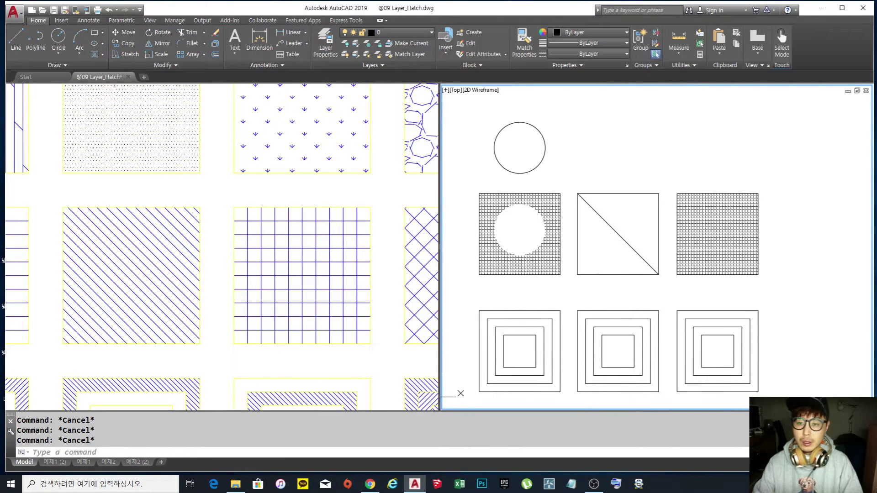
pyautogui.click(722, 249)
pyautogui.click(514, 44)
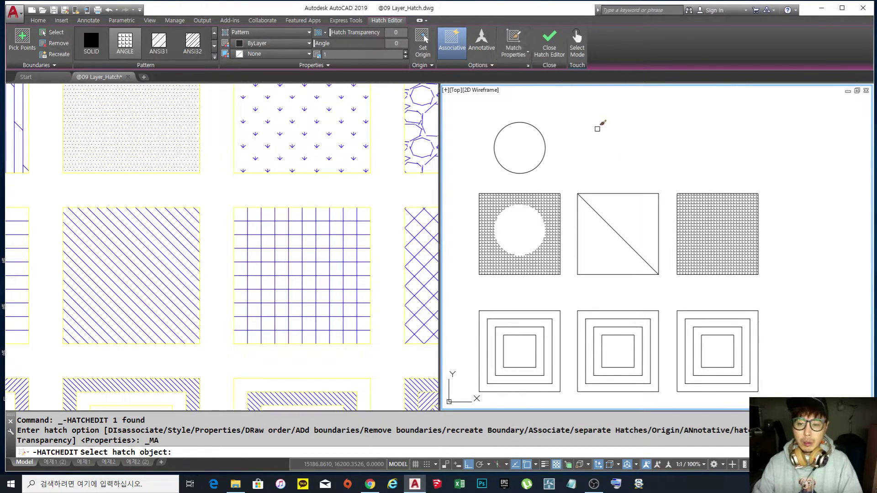
pyautogui.press('Escape')
pyautogui.press('Escape')
# Step: Extend the third square's hatch to also fill the triangle below the diagonal in the middle square by adding an internal point
pyautogui.moveTo(646, 224); pyautogui.dragTo(638, 164, button='middle')
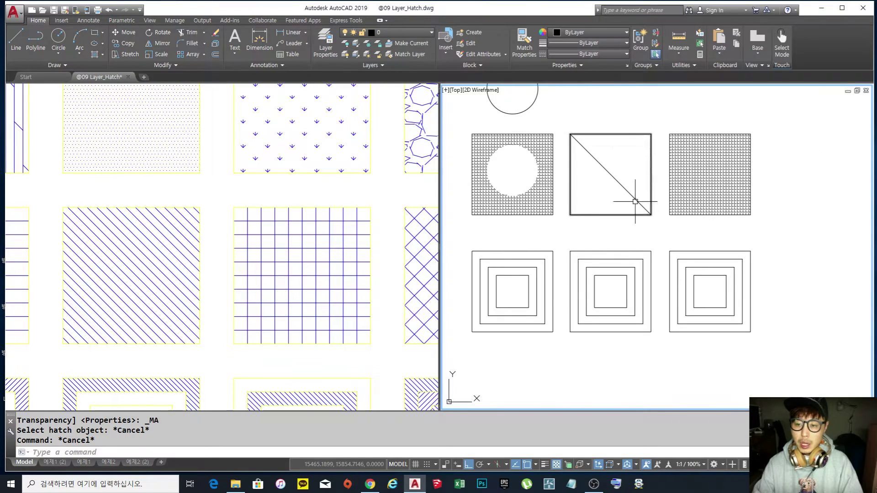
pyautogui.moveTo(623, 134); pyautogui.dragTo(626, 157, button='middle')
pyautogui.scroll(3, 702, 182)
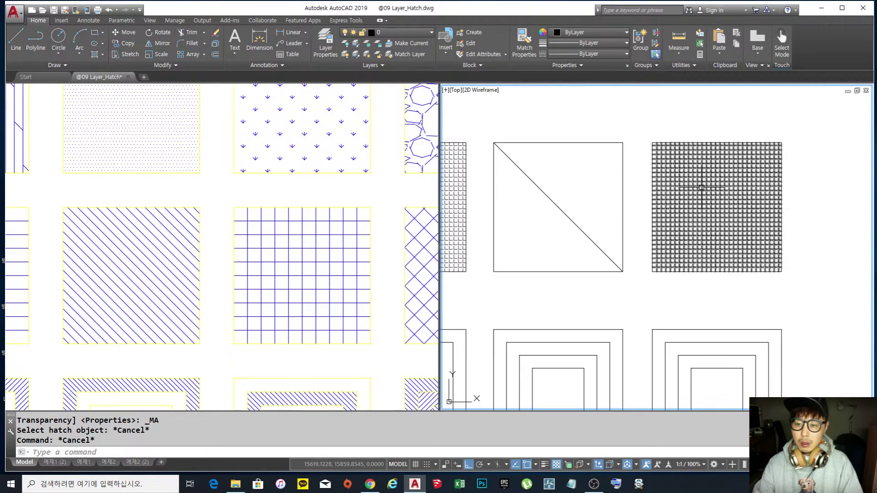
pyautogui.click(715, 216)
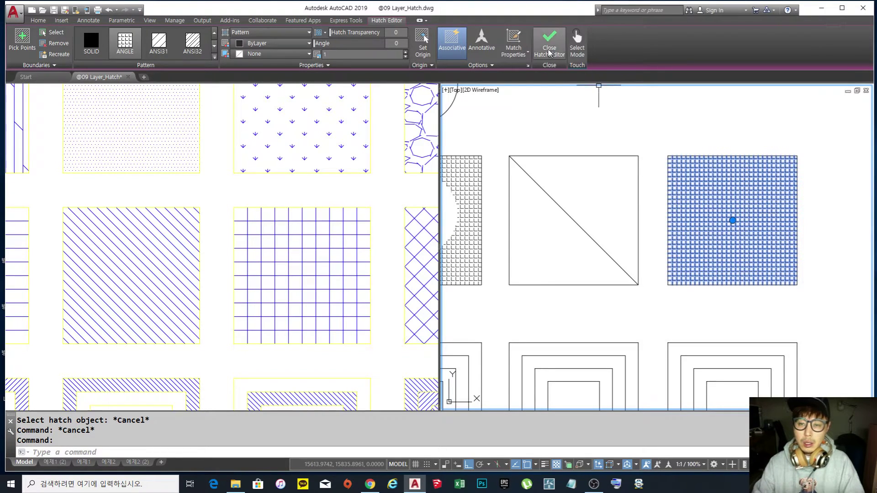
pyautogui.click(514, 40)
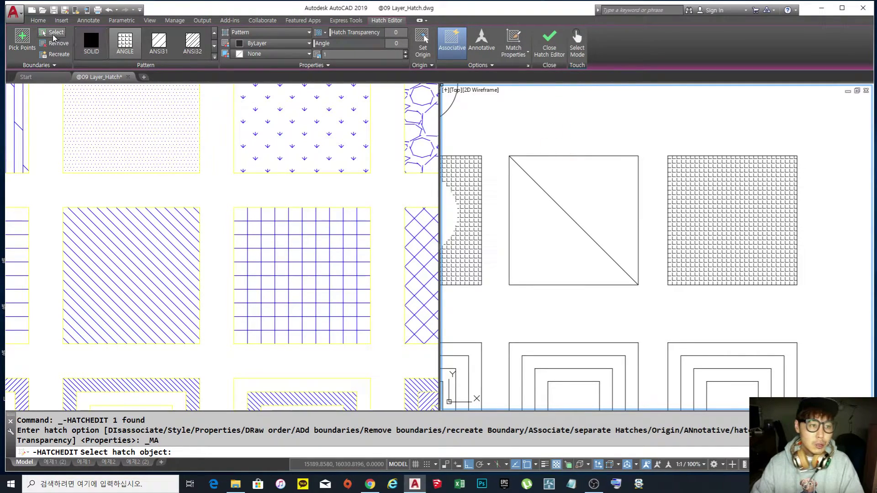
pyautogui.click(23, 40)
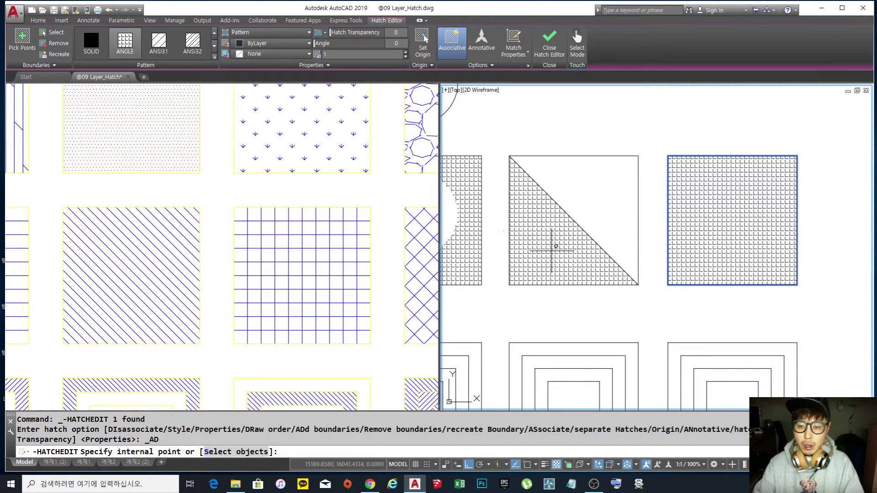
pyautogui.click(555, 246)
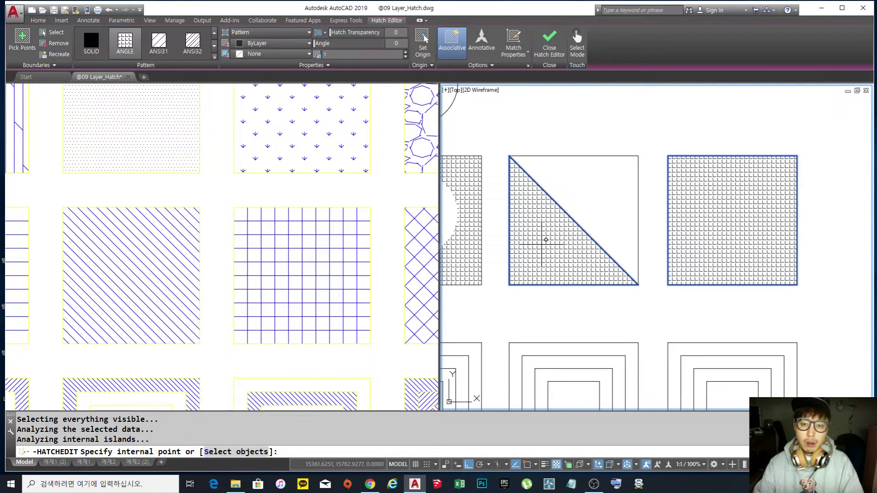
pyautogui.press('Return')
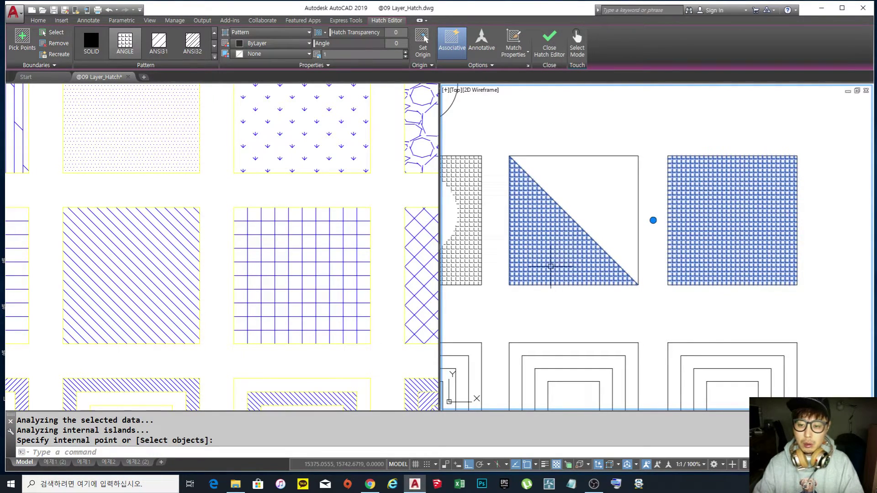
pyautogui.scroll(-2, 650, 233)
pyautogui.press('Escape')
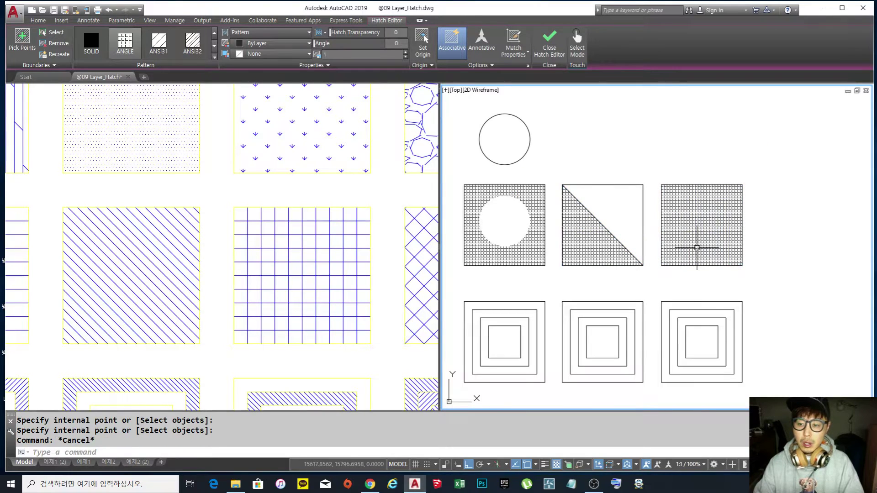
# Step: Examine whether the hatched areas of the middle and third squares select together as one hatch object
pyautogui.click(607, 223)
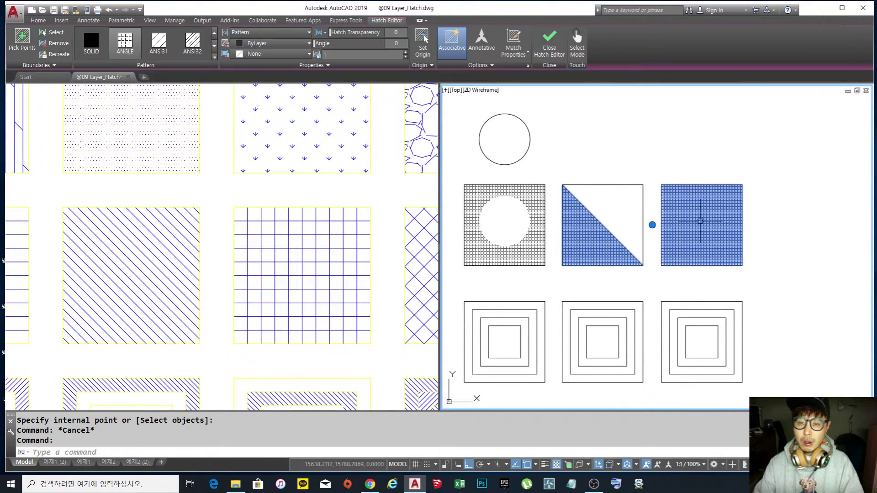
pyautogui.press('Escape')
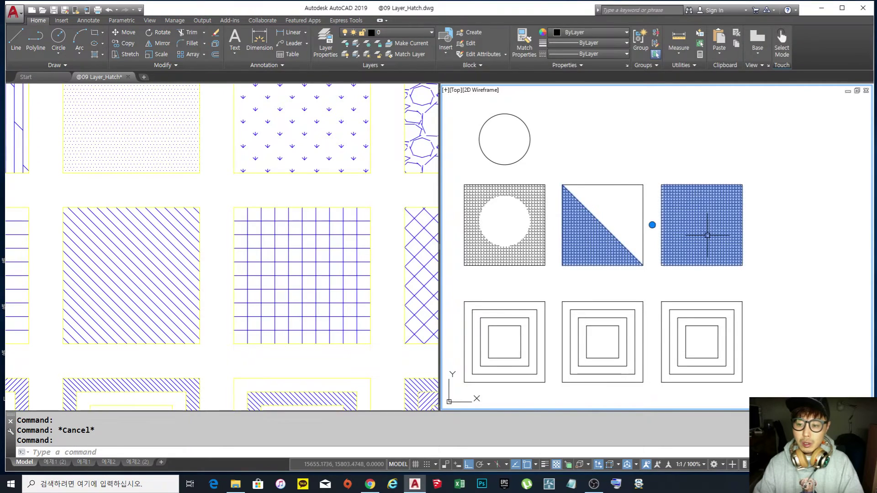
pyautogui.click(707, 235)
pyautogui.scroll(2, 705, 233)
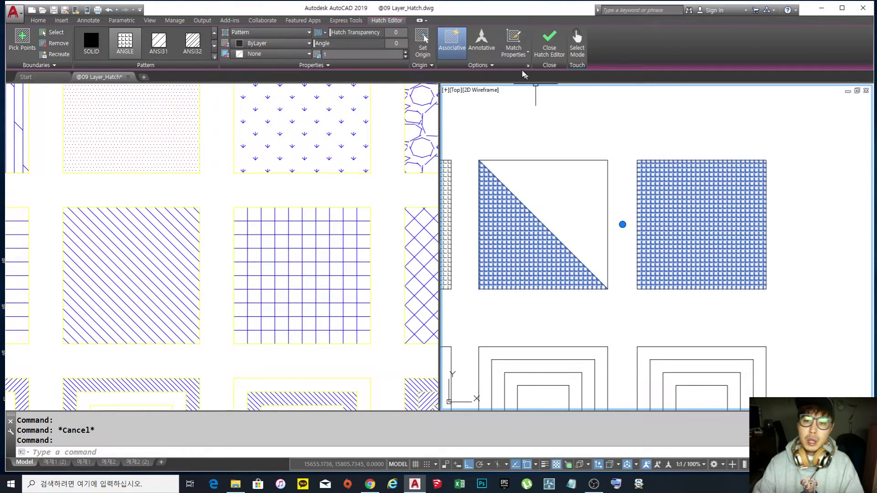
pyautogui.press('Escape')
pyautogui.scroll(-3, 666, 226)
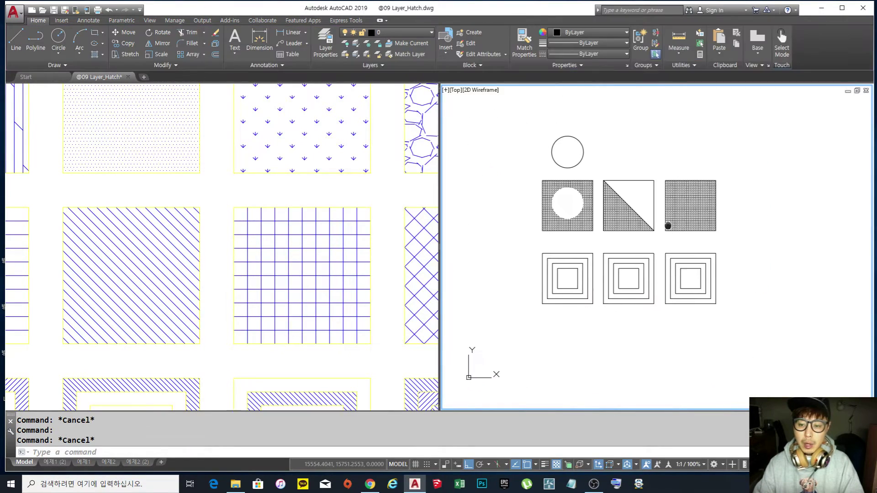
pyautogui.scroll(2, 630, 225)
pyautogui.moveTo(614, 225); pyautogui.dragTo(620, 226, button='middle')
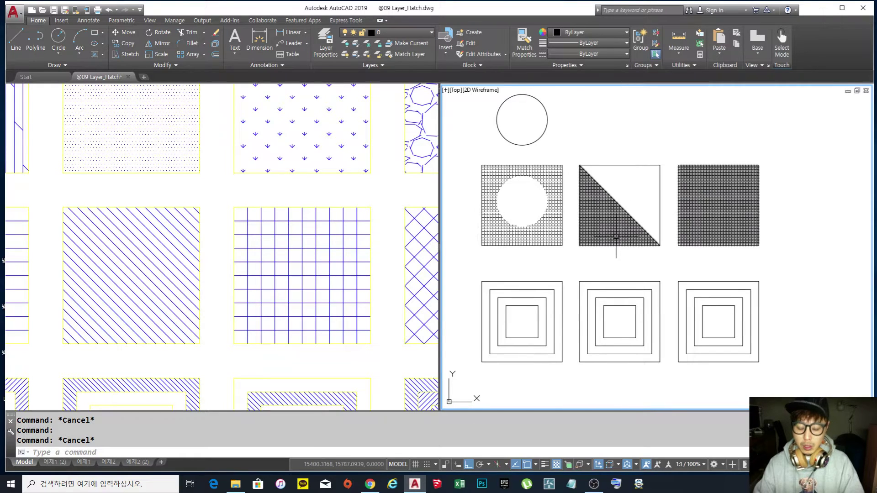
pyautogui.write('h')
pyautogui.press('Return')
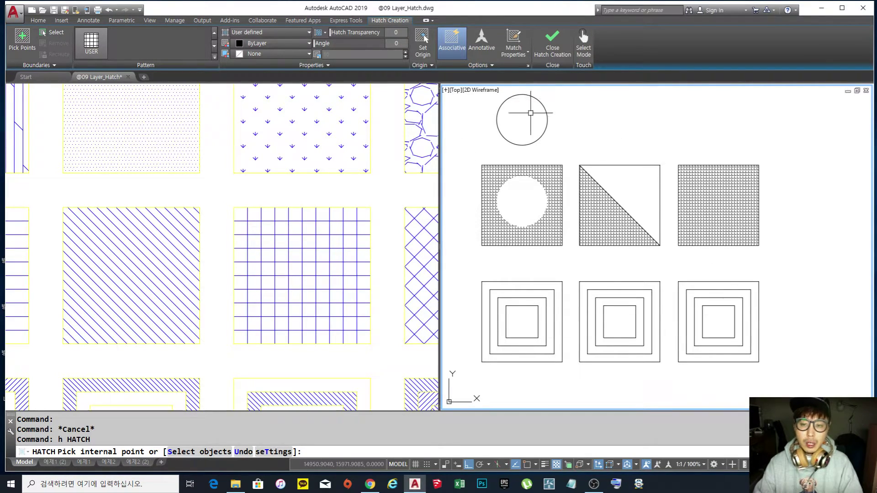
pyautogui.press('Escape')
pyautogui.press('Escape')
pyautogui.press('Escape')
# Step: Hatch the circle above the squares with the predefined EARTH pattern at scale 10
pyautogui.write('h')
pyautogui.press('Return')
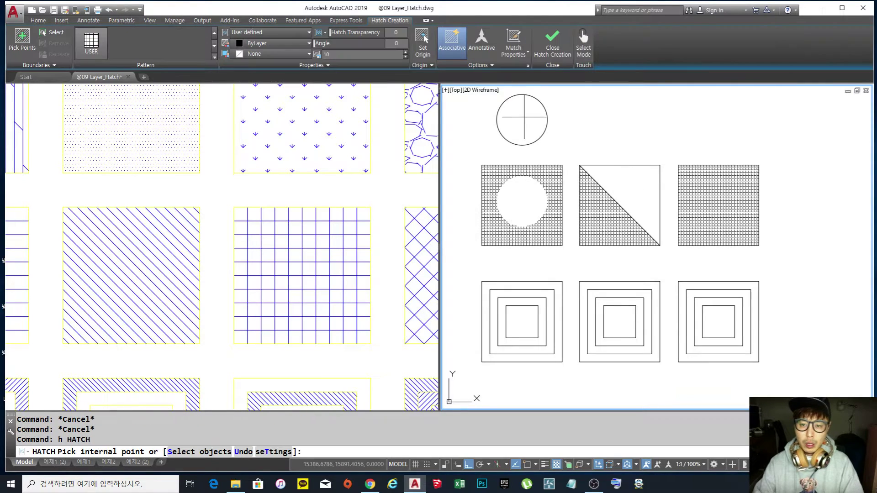
pyautogui.click(523, 117)
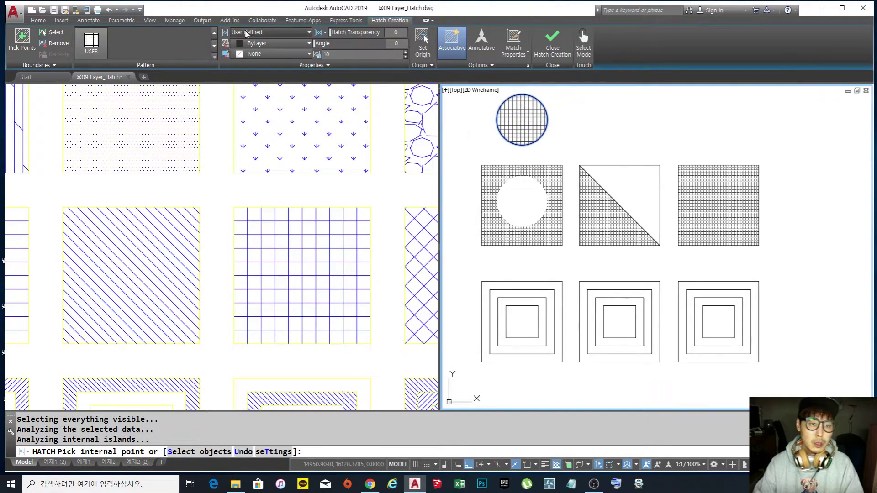
pyautogui.click(264, 32)
pyautogui.click(242, 61)
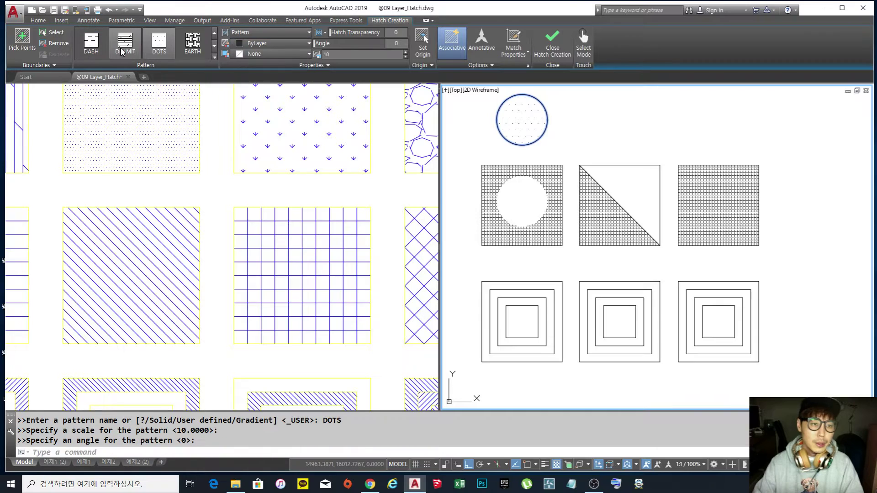
pyautogui.click(192, 41)
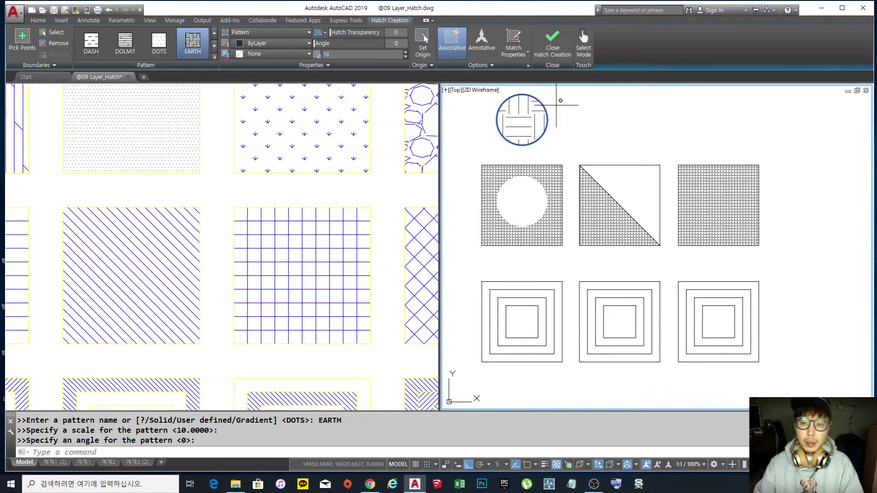
pyautogui.press('Escape')
# Step: Hatch the innermost square of the first nested set by matching the properties of the circle's EARTH hatch
pyautogui.moveTo(557, 137); pyautogui.dragTo(570, 145, button='middle')
pyautogui.write('h')
pyautogui.press('Return')
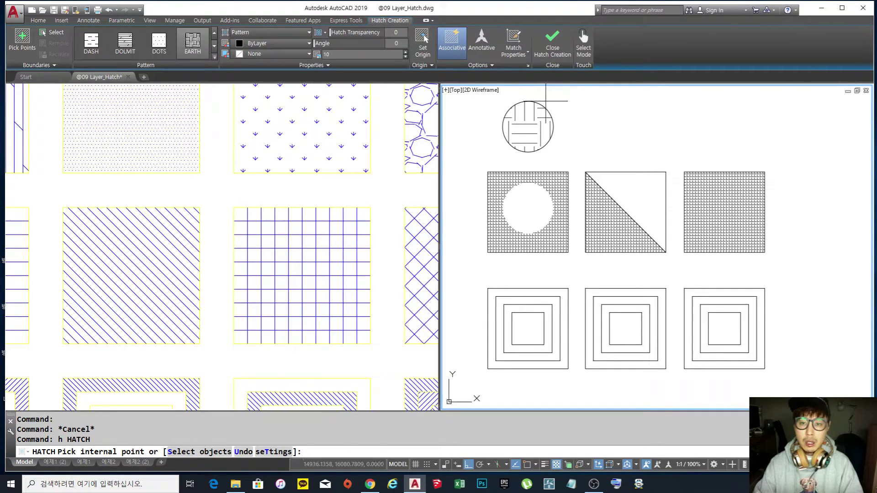
pyautogui.click(517, 40)
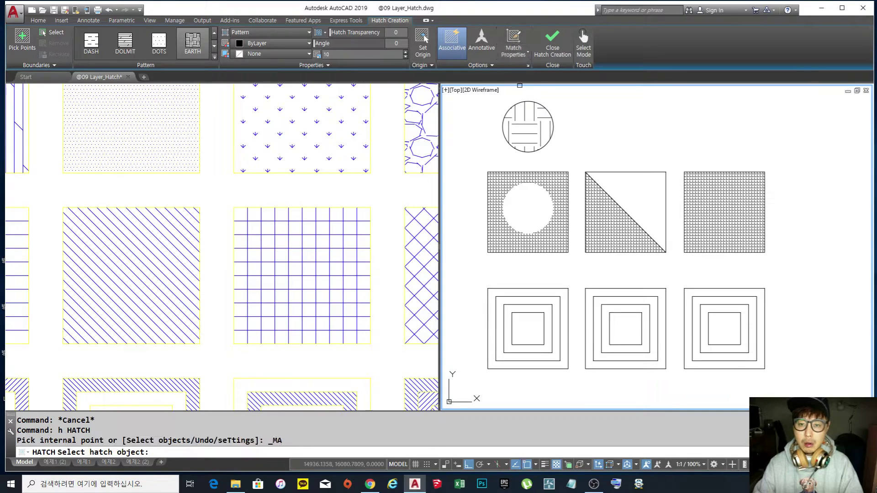
pyautogui.click(523, 123)
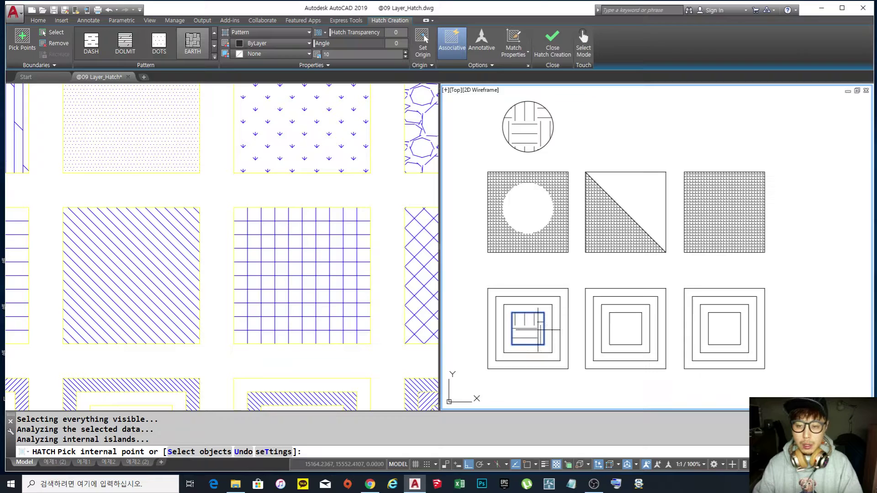
pyautogui.press('Return')
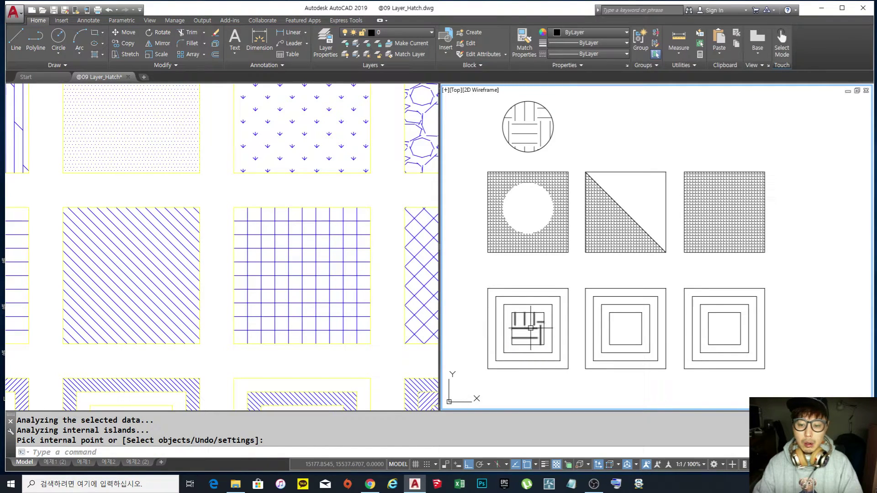
# Step: Try to carry the first nested set's hatch over to the middle nested squares with Match Properties while editing the hatch
pyautogui.click(531, 328)
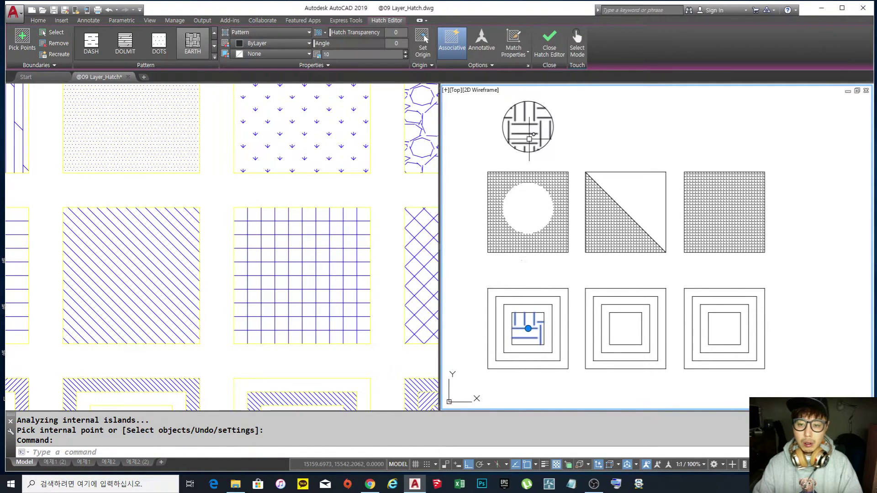
pyautogui.press('Escape')
pyautogui.click(721, 205)
pyautogui.press('Escape')
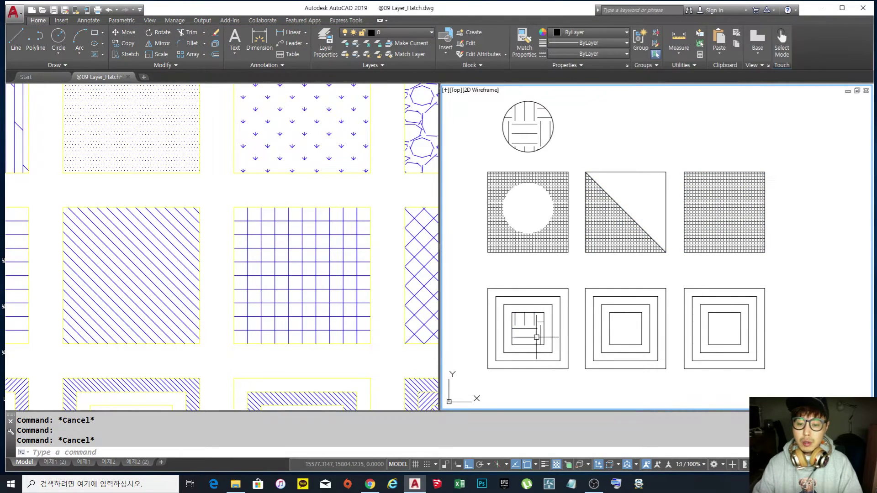
pyautogui.click(530, 326)
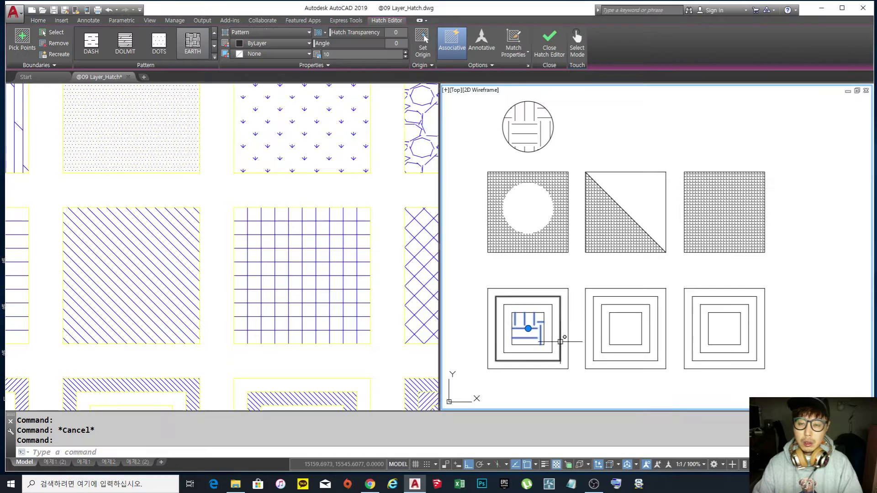
pyautogui.click(514, 41)
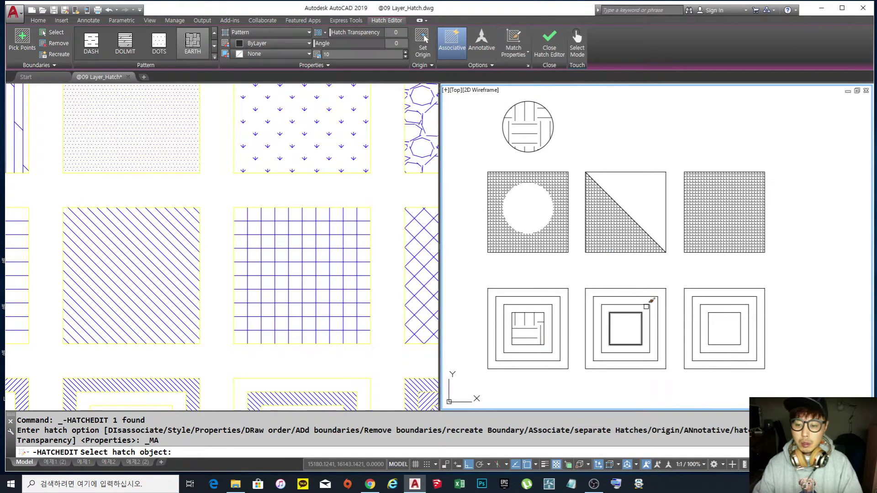
pyautogui.click(647, 289)
pyautogui.press('Escape')
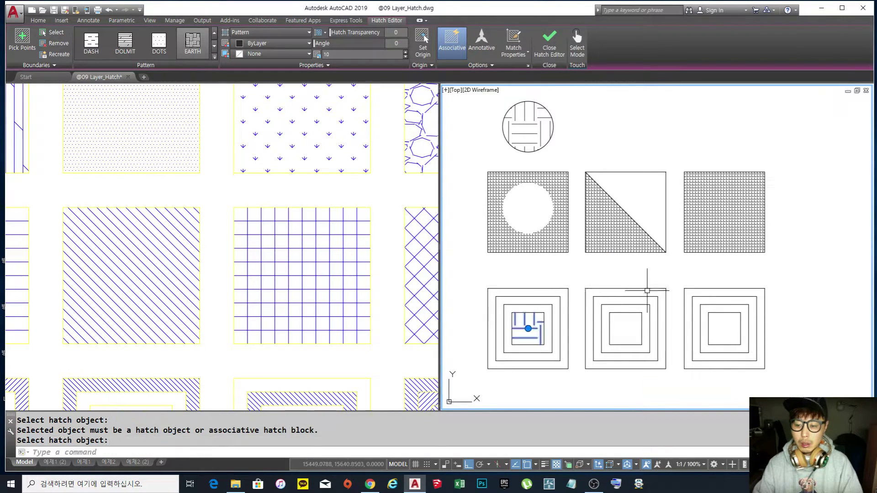
pyautogui.scroll(3, 634, 286)
pyautogui.scroll(-3, 633, 284)
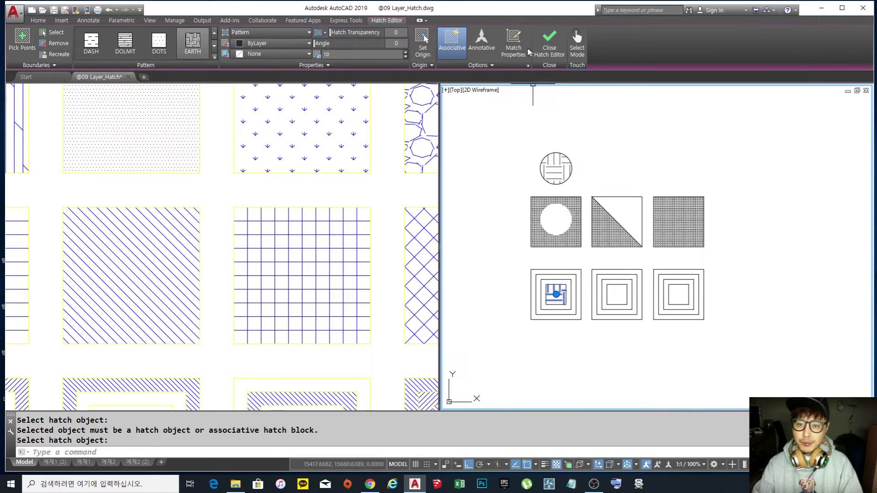
pyautogui.click(513, 42)
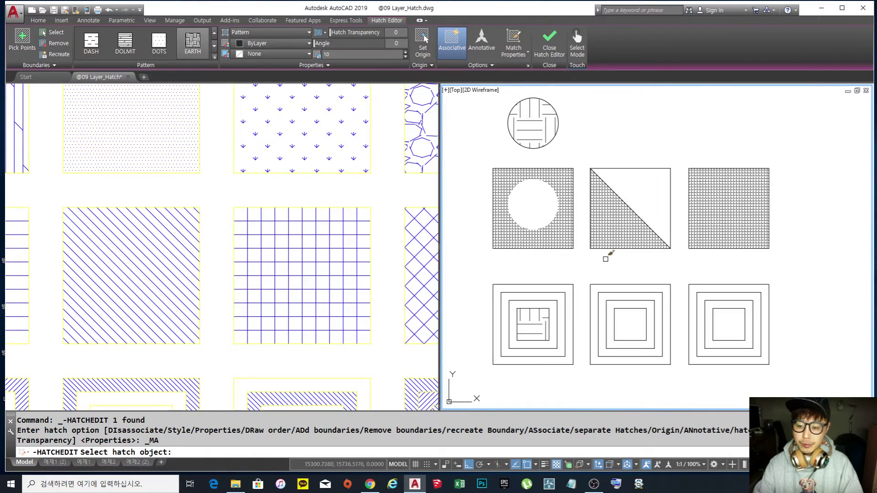
pyautogui.click(622, 285)
pyautogui.click(629, 281)
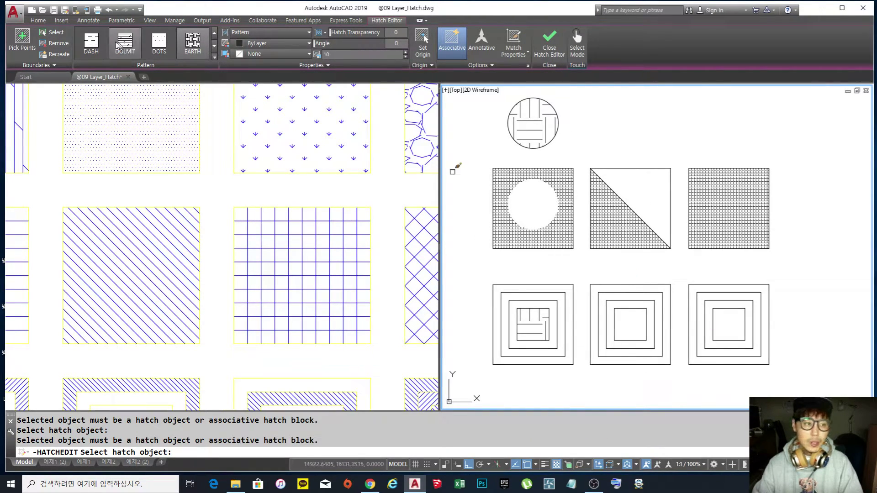
pyautogui.press('Escape')
# Step: Extend the first nested set's hatch to the innermost square of the middle set by adding an internal point
pyautogui.click(623, 320)
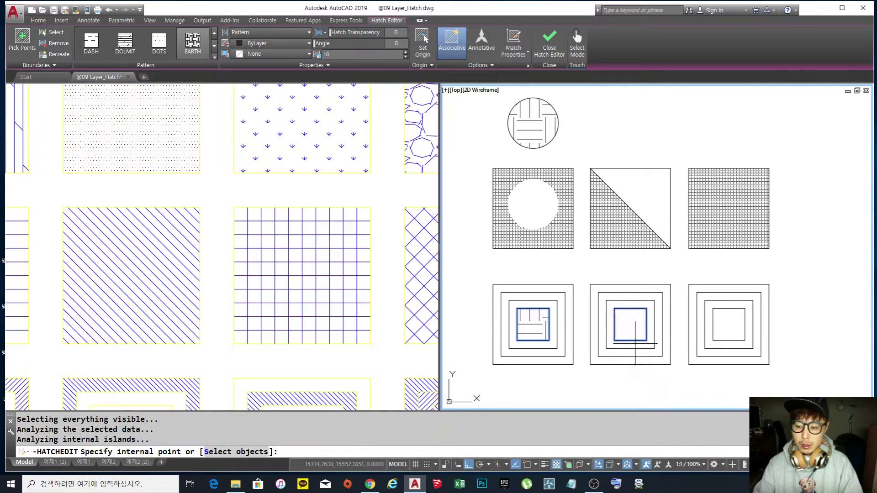
pyautogui.press('Return')
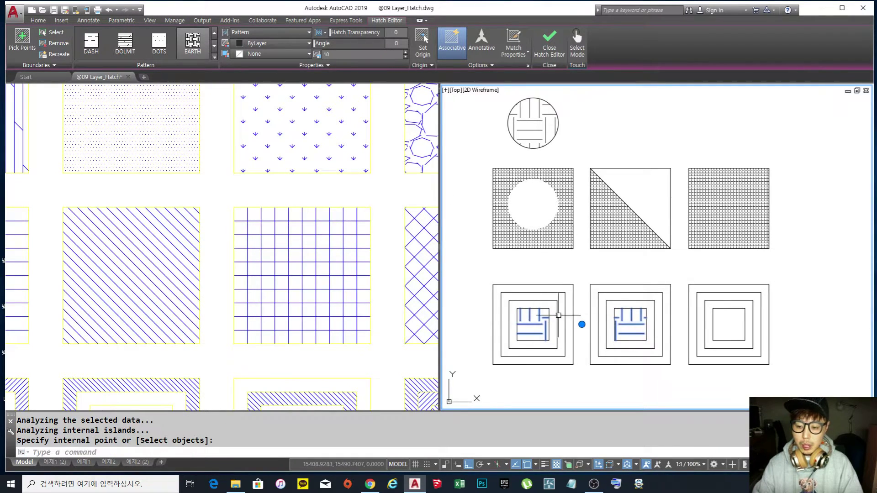
pyautogui.press('Escape')
# Step: Erase the combined hatch from the first and middle nested sets
pyautogui.write('e')
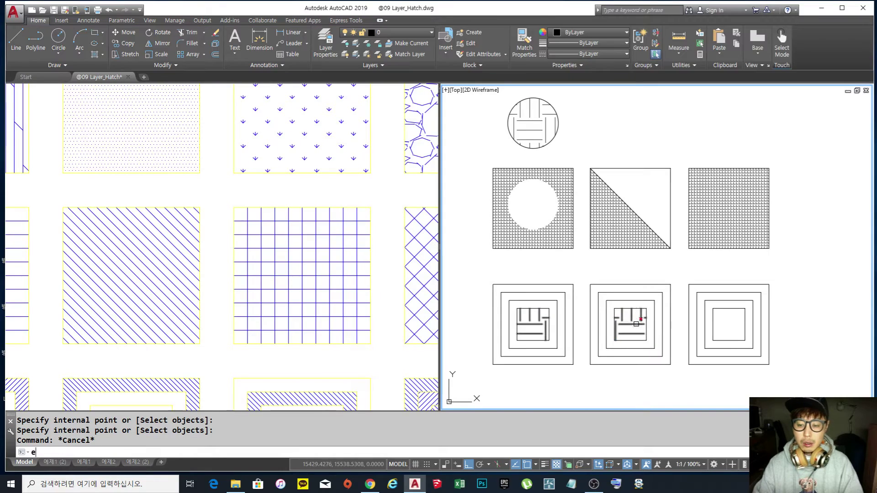
pyautogui.press('Return')
pyautogui.click(636, 324)
pyautogui.press('Return')
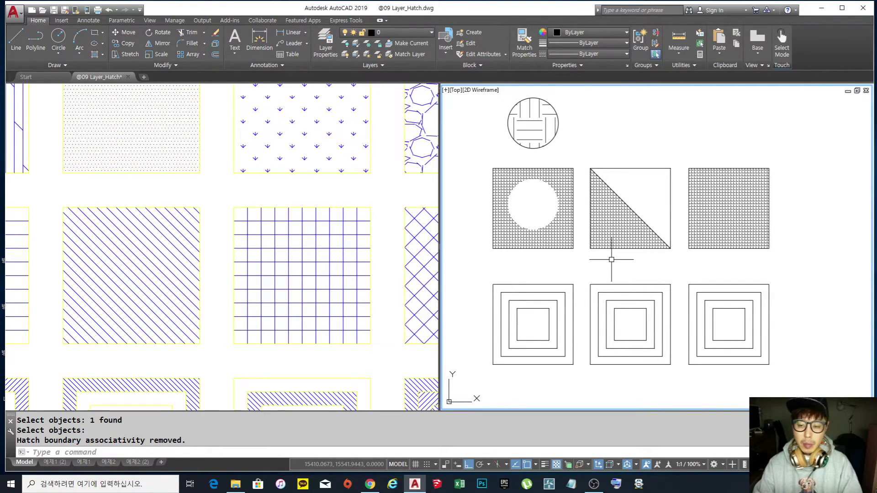
# Step: Hatch the innermost squares of the first and third nested sets as two separate EARTH hatches at scale 10
pyautogui.scroll(2, 555, 274)
pyautogui.scroll(-2, 555, 265)
pyautogui.moveTo(556, 259); pyautogui.dragTo(556, 275, button='middle')
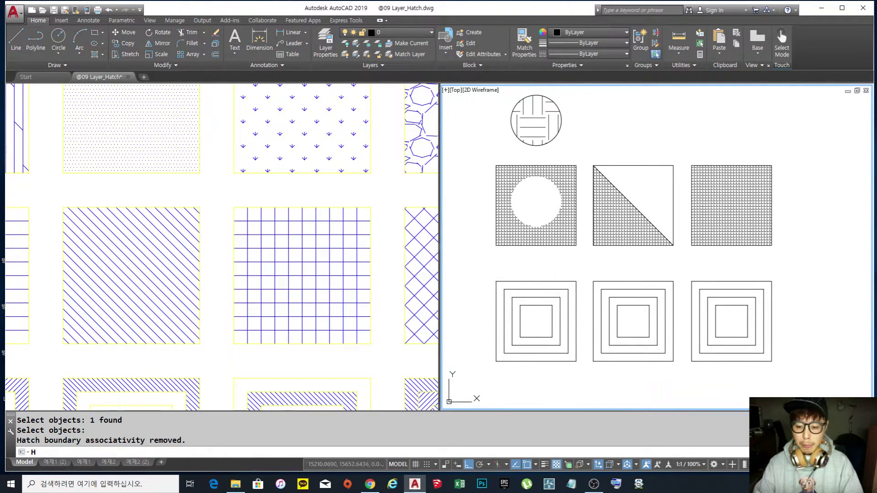
pyautogui.write('h')
pyautogui.press('Return')
pyautogui.click(536, 321)
pyautogui.press('Return')
pyautogui.press('Return')
pyautogui.click(729, 332)
pyautogui.press('Return')
# Step: Copy the third upper square's hatch properties to the hatches in the first and third nested sets with Match Properties
pyautogui.write('ma')
pyautogui.press('Return')
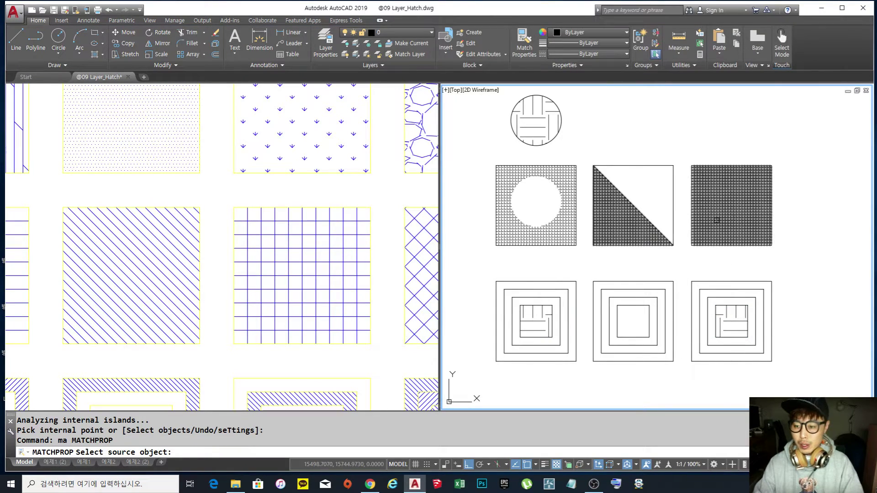
pyautogui.click(733, 222)
pyautogui.click(739, 326)
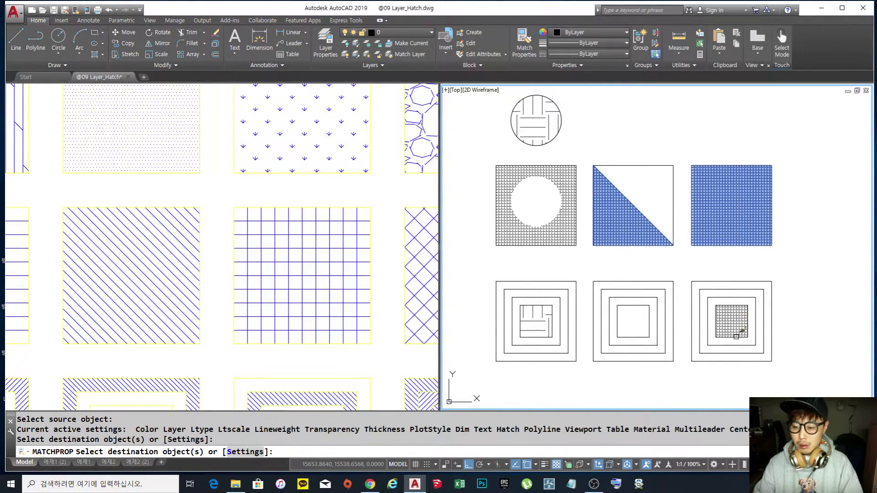
pyautogui.click(540, 311)
pyautogui.press('Return')
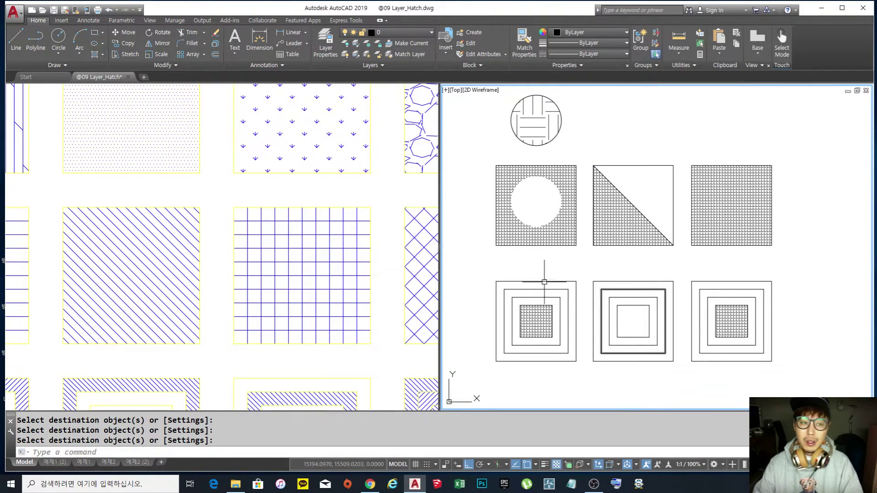
# Step: Erase the two hatches from the innermost squares of the first and third nested sets
pyautogui.moveTo(634, 239); pyautogui.dragTo(625, 243, button='middle')
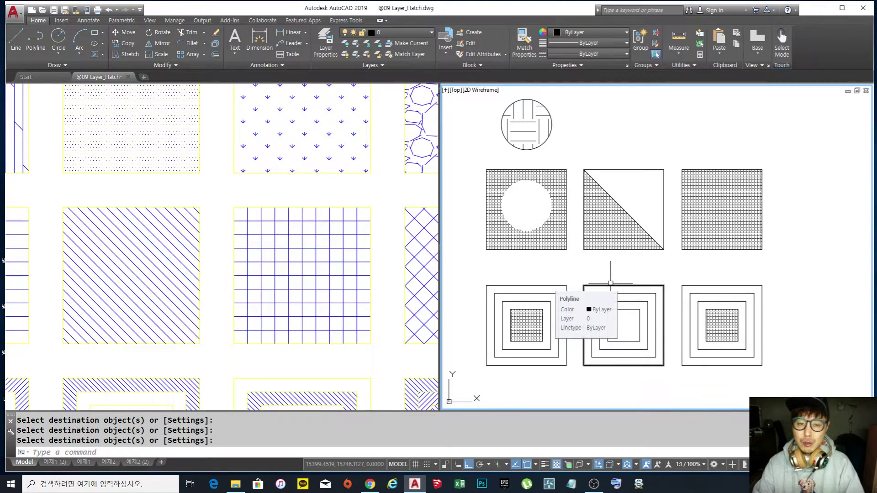
pyautogui.moveTo(599, 287); pyautogui.dragTo(599, 276, button='middle')
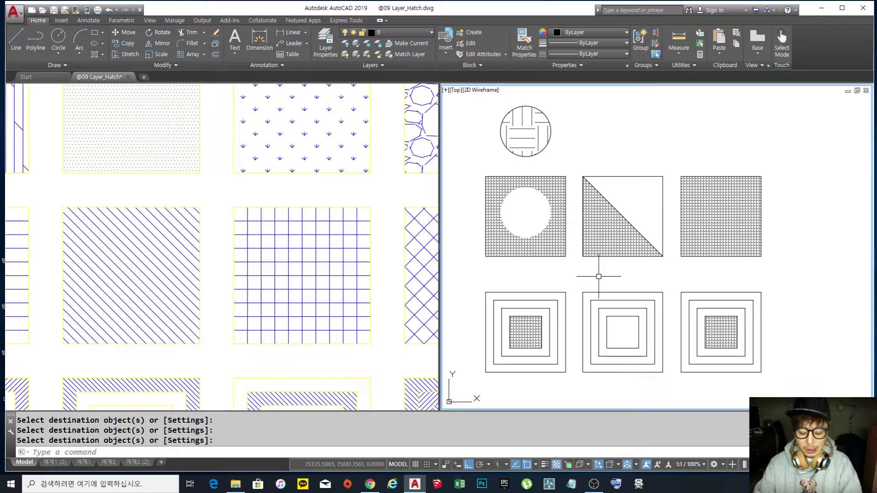
pyautogui.press('space')
pyautogui.press('Escape')
pyautogui.press('Escape')
pyautogui.press('Escape')
pyautogui.write('e')
pyautogui.press('space')
pyautogui.click(527, 335)
pyautogui.press('space')
pyautogui.press('space')
pyautogui.click(724, 331)
pyautogui.press('space')
pyautogui.press('Escape')
pyautogui.press('Escape')
# Step: Examine the Create Separate Hatches setting among the additional options of the Hatch command, leaving the command without hatching
pyautogui.write('h')
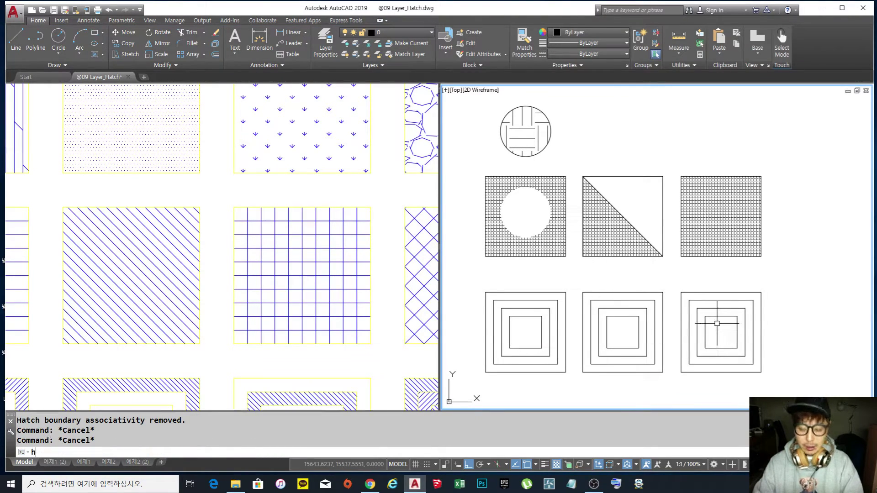
pyautogui.press('space')
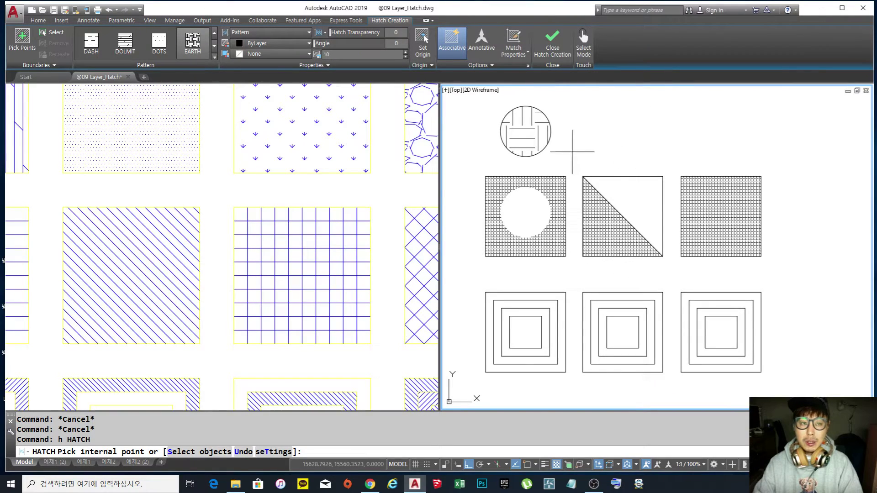
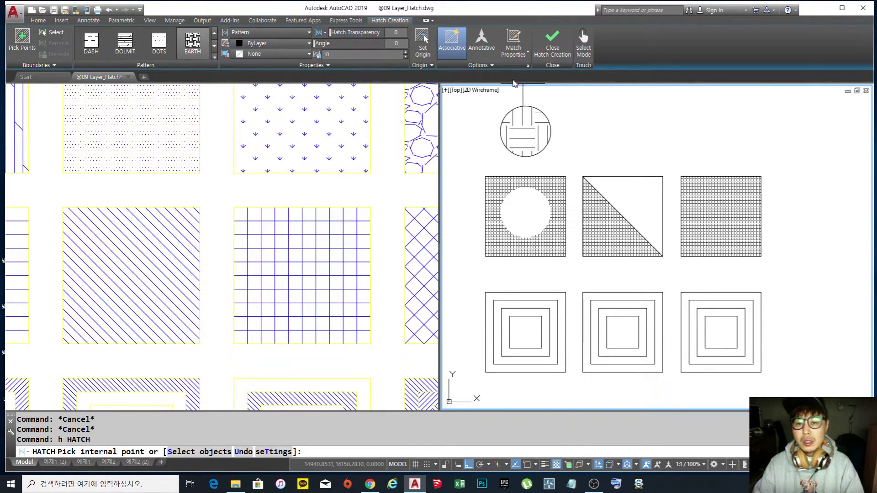
pyautogui.click(497, 65)
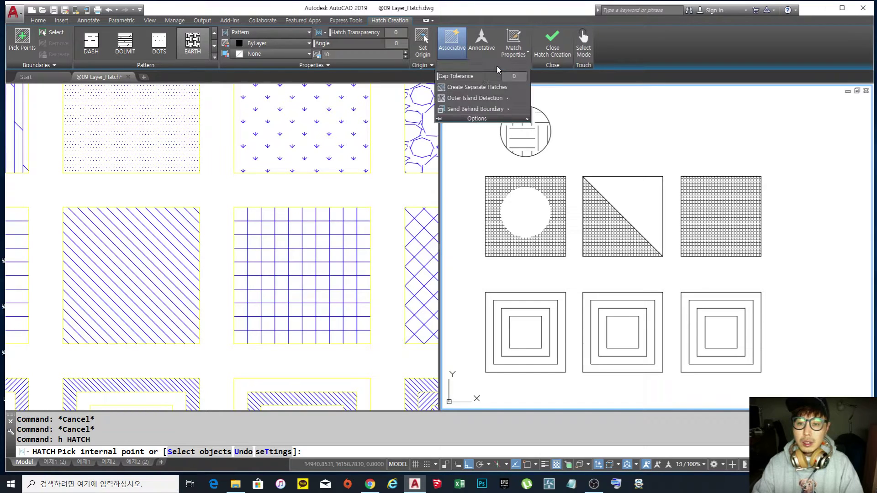
pyautogui.press('Escape')
pyautogui.write('h')
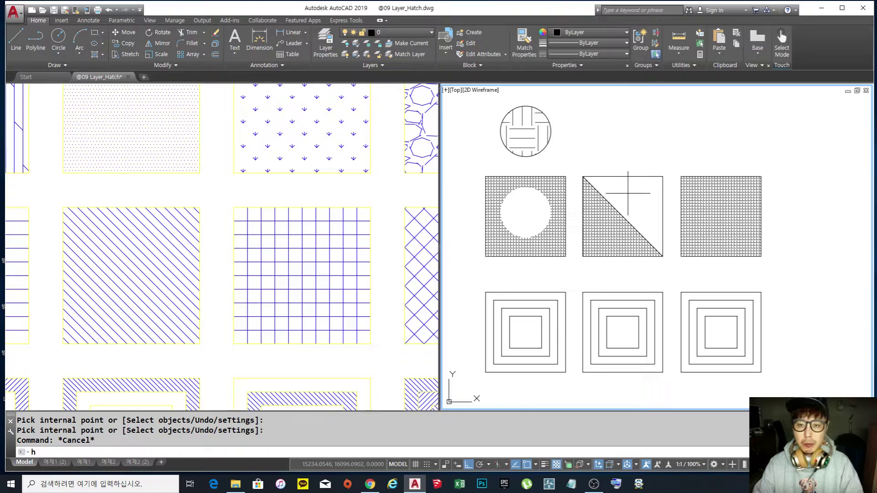
pyautogui.press('Return')
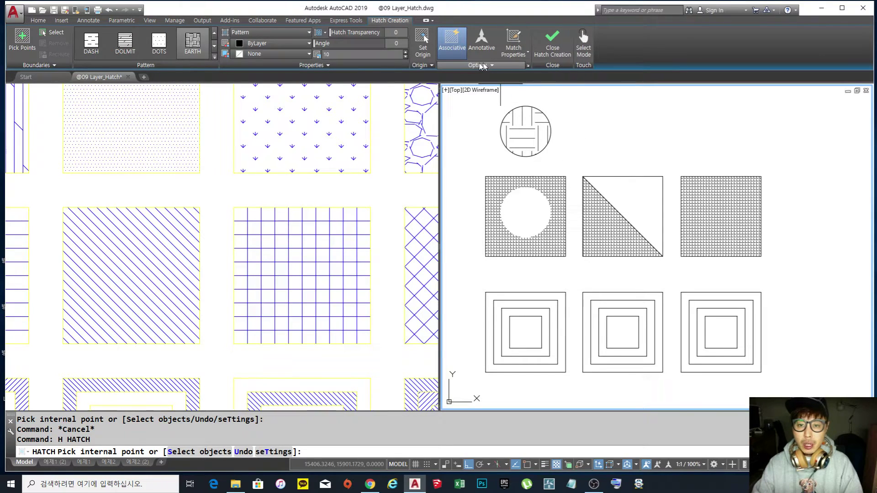
pyautogui.click(498, 65)
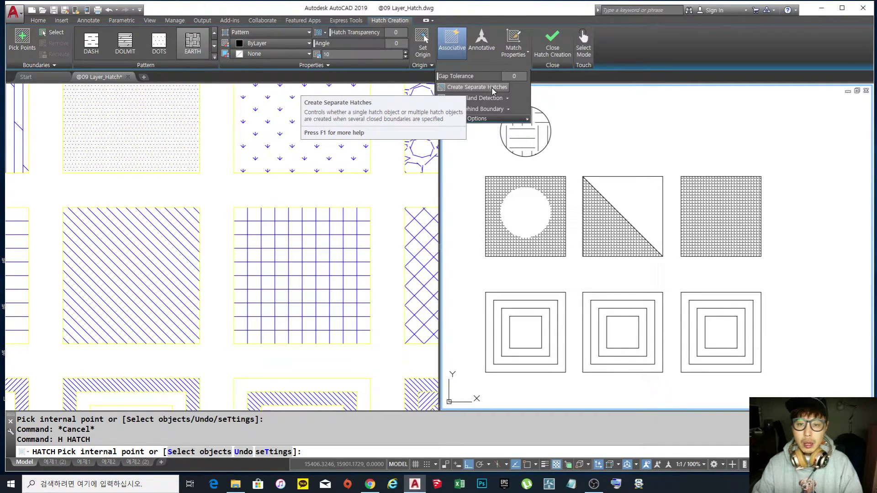
pyautogui.press('Escape')
pyautogui.press('Escape')
# Step: Select the third upper square's hatch to check whether it forms one object with the middle square's triangle
pyautogui.moveTo(719, 221); pyautogui.dragTo(703, 232, button='middle')
pyautogui.click(703, 232)
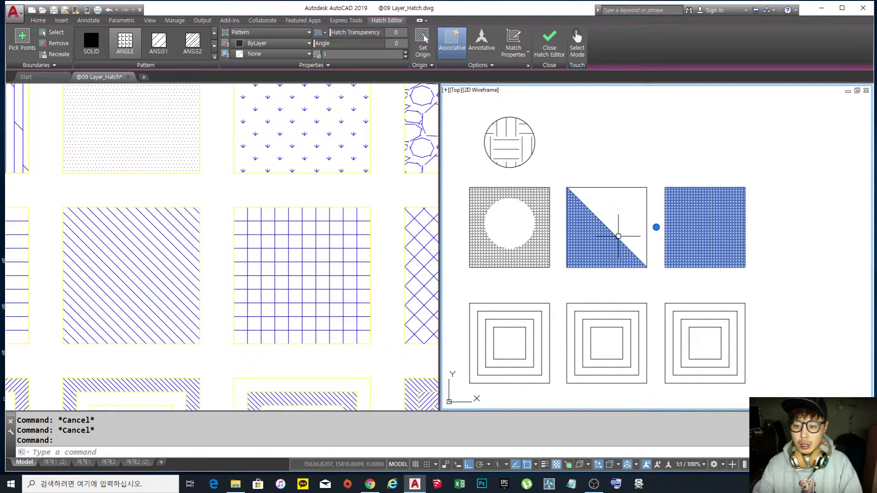
pyautogui.press('Escape')
# Step: Draw circles above the middle and third upper squares, with radii of about 59 and 56 units respectively
pyautogui.scroll(2, 639, 192)
pyautogui.write('c')
pyautogui.press('Return')
pyautogui.click(578, 149)
pyautogui.click(583, 187)
pyautogui.press('Return')
pyautogui.click(740, 143)
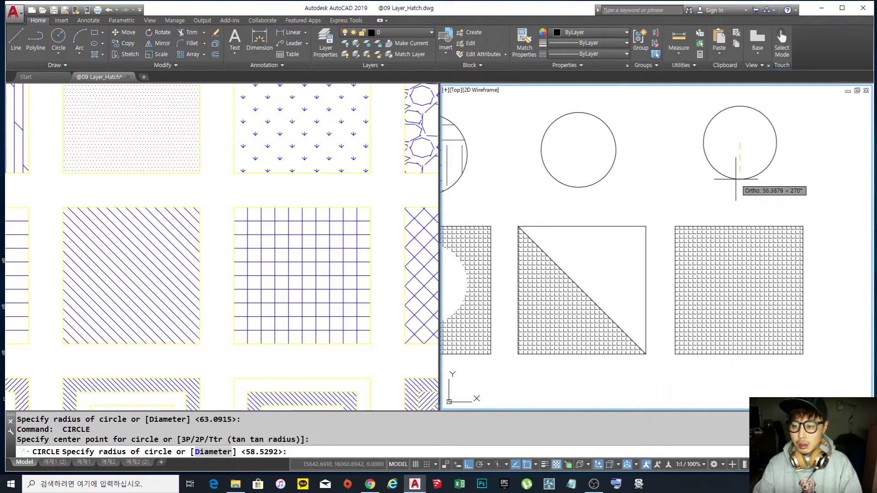
pyautogui.click(729, 185)
# Step: Hatch both new circles in one operation with the EARTH pattern at scale 10, and check whether they select together
pyautogui.write('h')
pyautogui.press('Return')
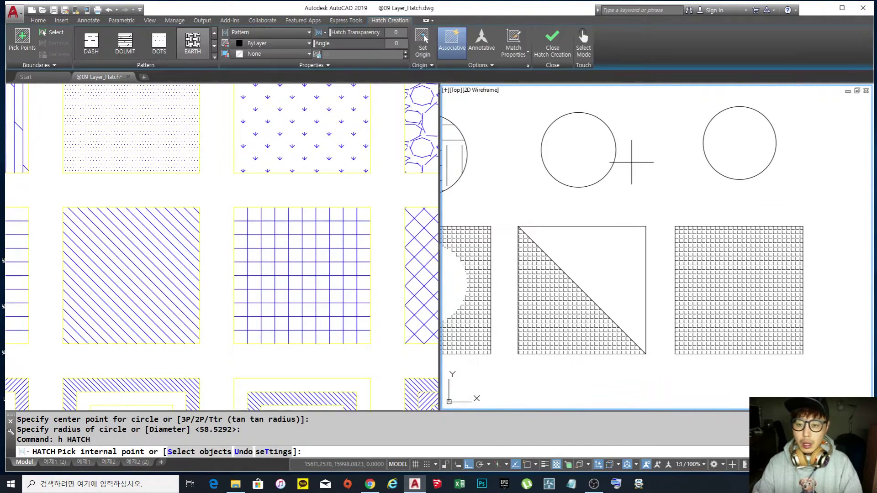
pyautogui.click(746, 147)
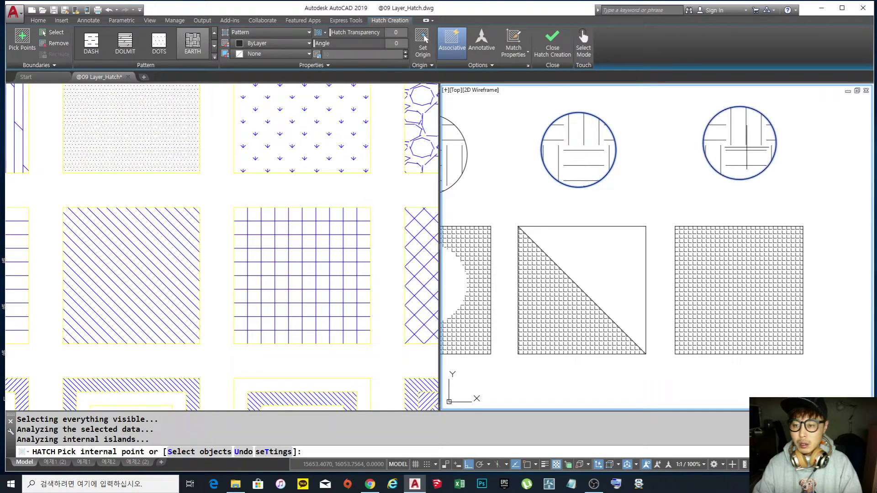
pyautogui.press('space')
pyautogui.click(747, 150)
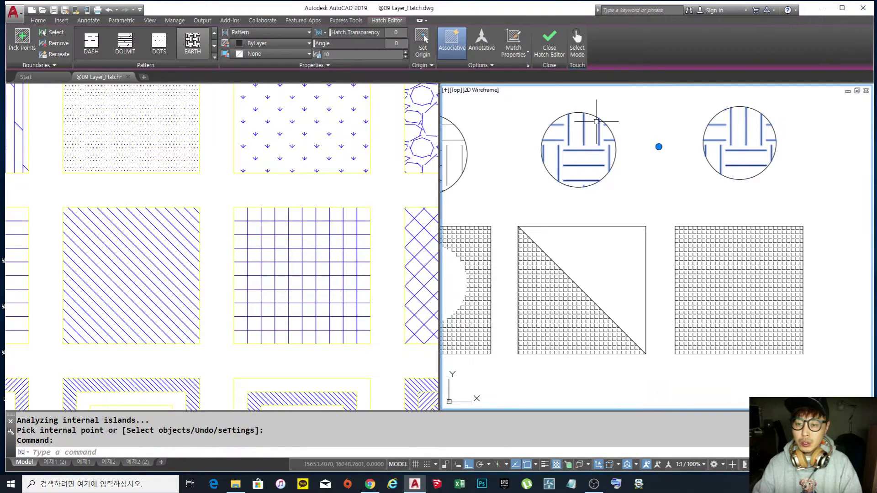
pyautogui.press('Escape')
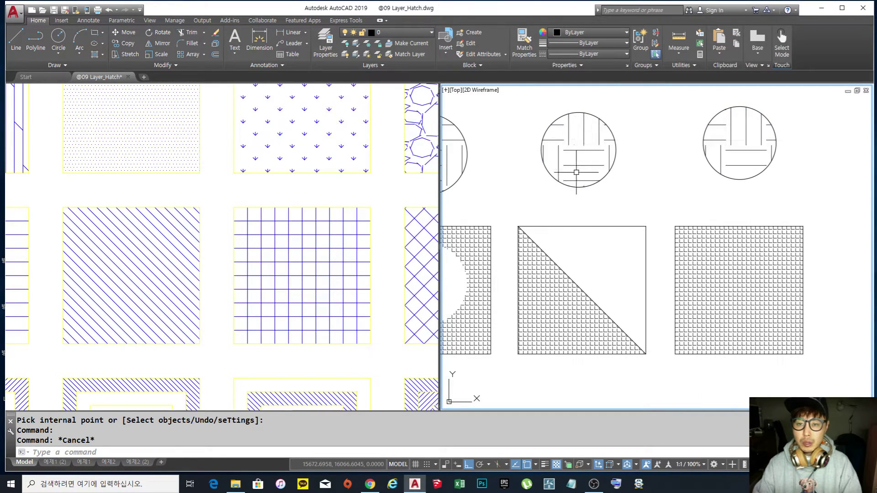
# Step: Split the joined EARTH hatch in the two circles above the middle and third upper squares into separate hatches
pyautogui.click(584, 146)
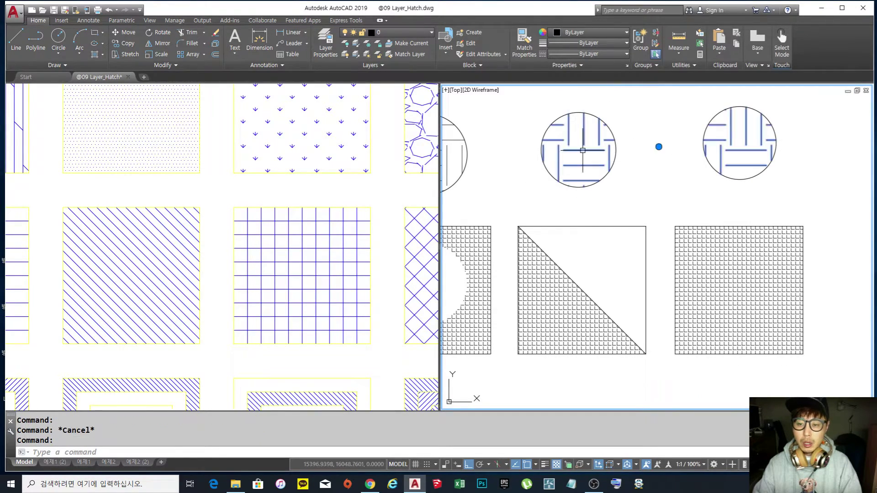
pyautogui.press('Escape')
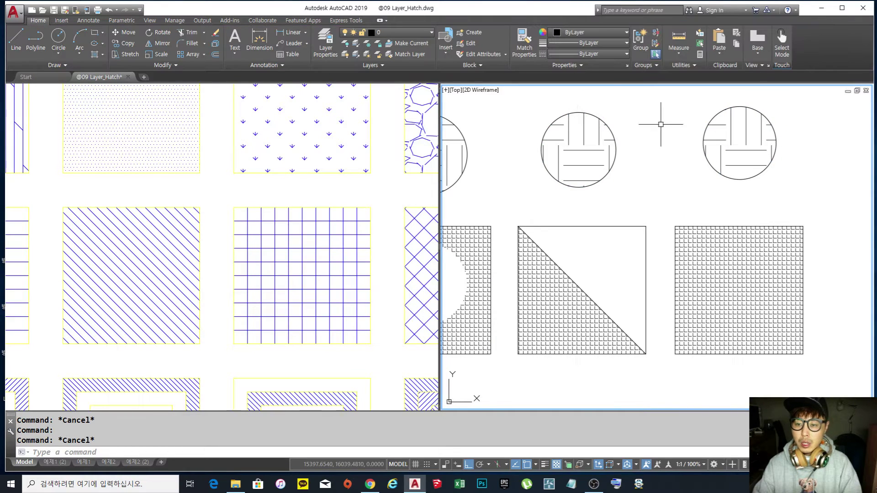
pyautogui.click(586, 147)
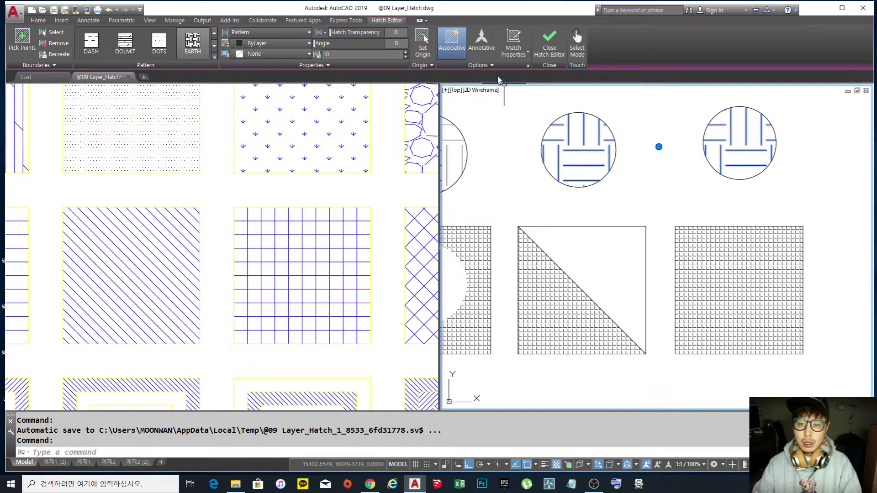
pyautogui.click(489, 66)
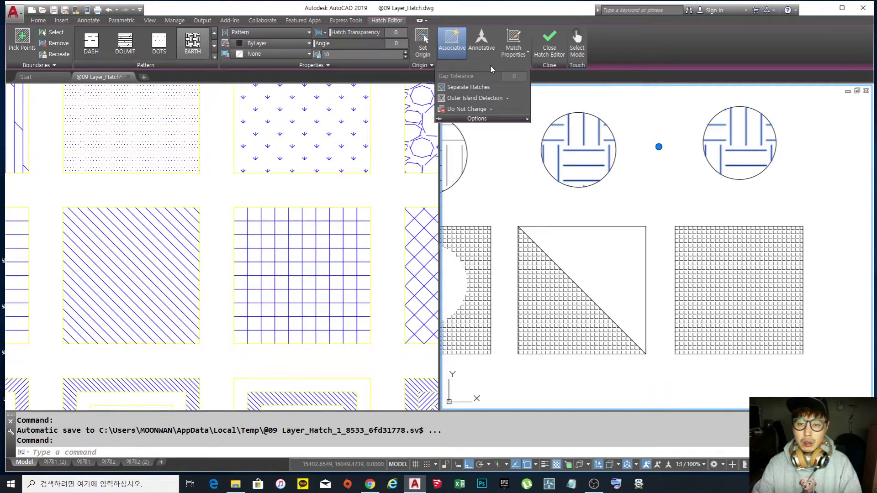
pyautogui.click(467, 88)
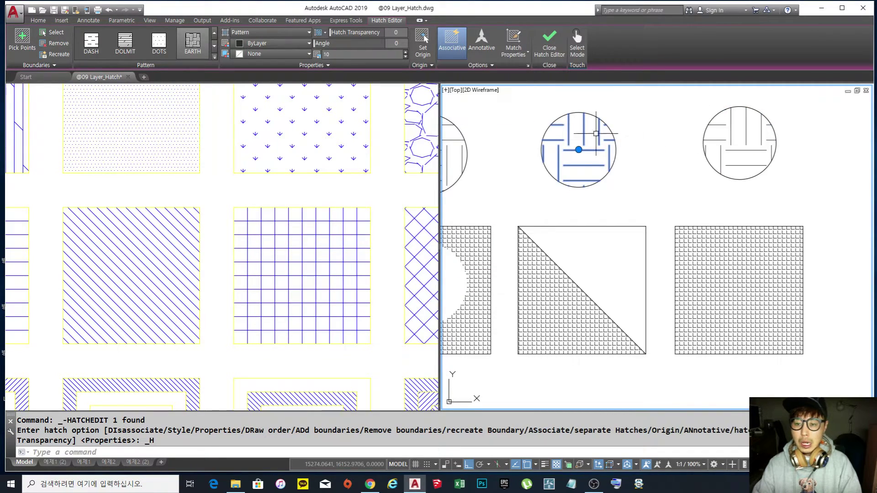
pyautogui.press('Escape')
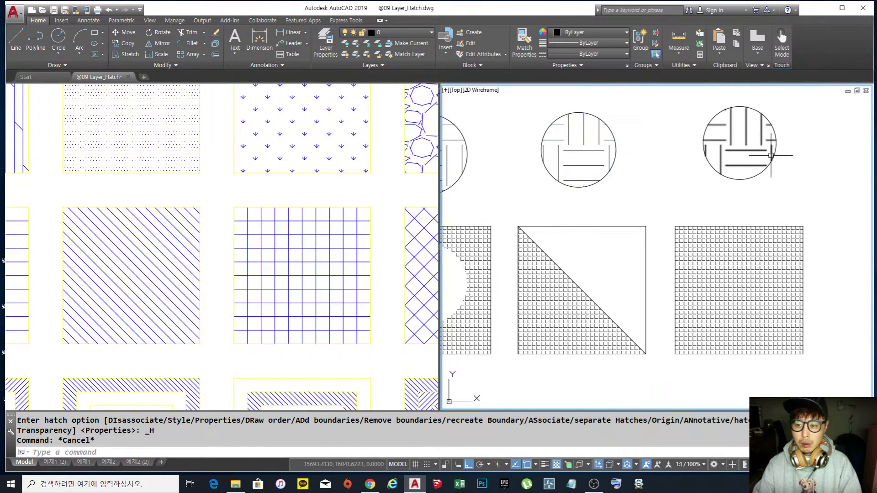
# Step: Match the properties of the middle square's triangle hatch onto the hatch in the circle above it
pyautogui.write('ma')
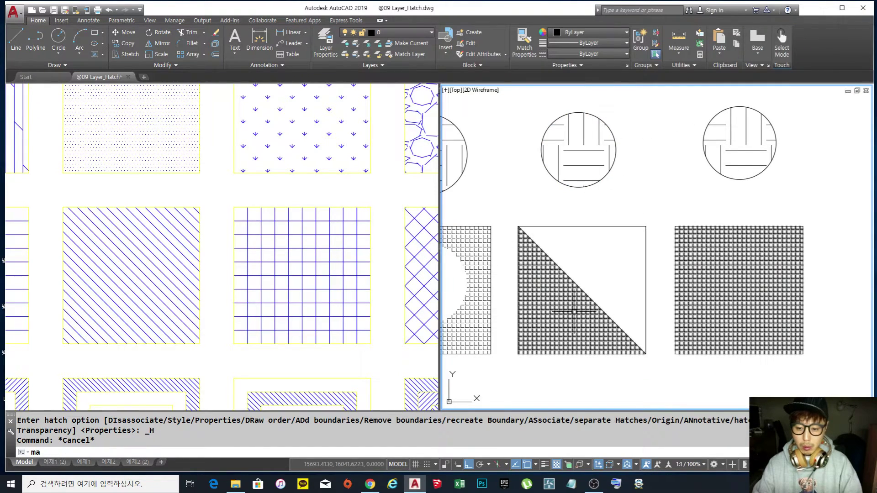
pyautogui.press('Escape')
pyautogui.press('Escape')
pyautogui.write('ma')
pyautogui.press('Return')
pyautogui.click(563, 311)
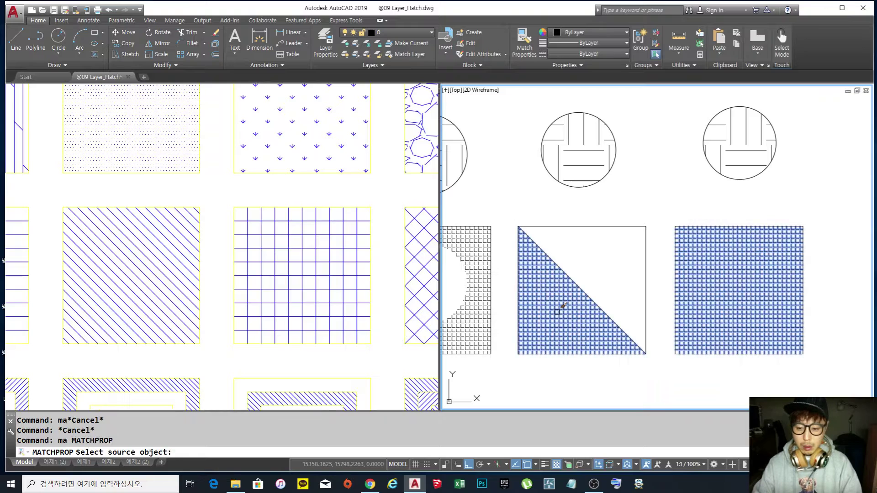
pyautogui.click(577, 146)
pyautogui.press('Return')
pyautogui.moveTo(625, 190); pyautogui.dragTo(624, 189, button='middle')
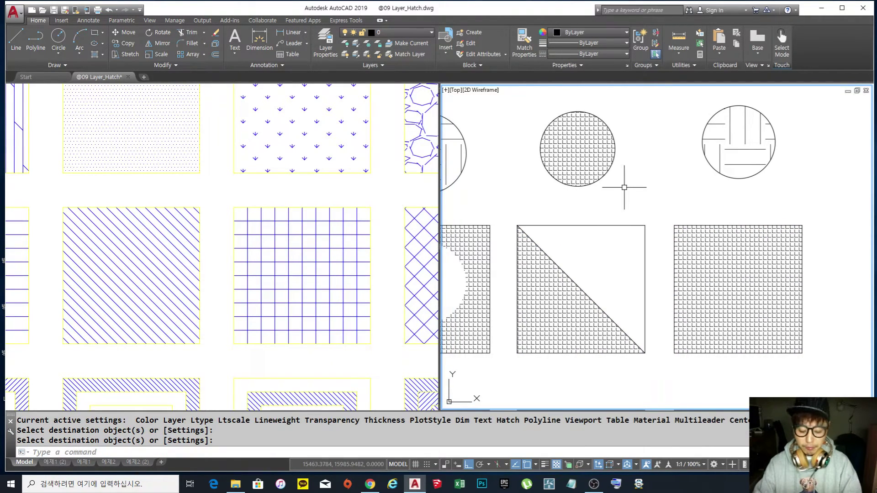
# Step: Review the Create Separate Hatches setting among the Hatch command's additional options, leaving the command without hatching anything
pyautogui.write('h')
pyautogui.press('Return')
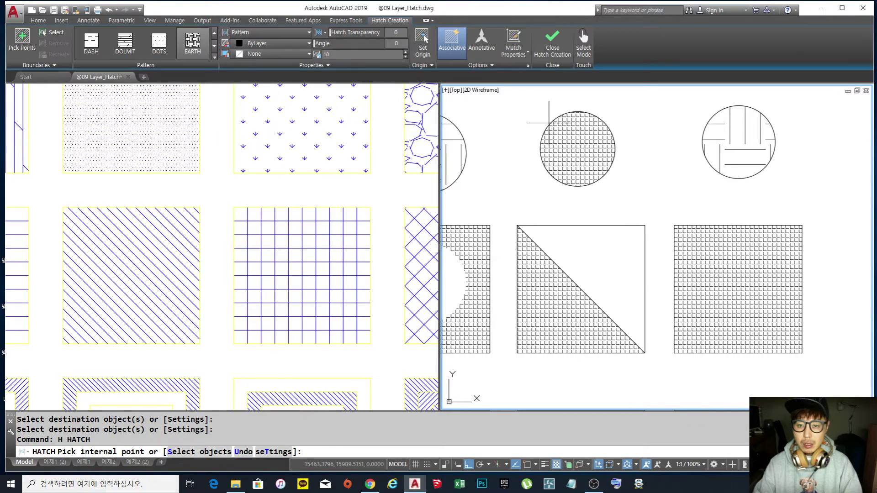
pyautogui.click(494, 67)
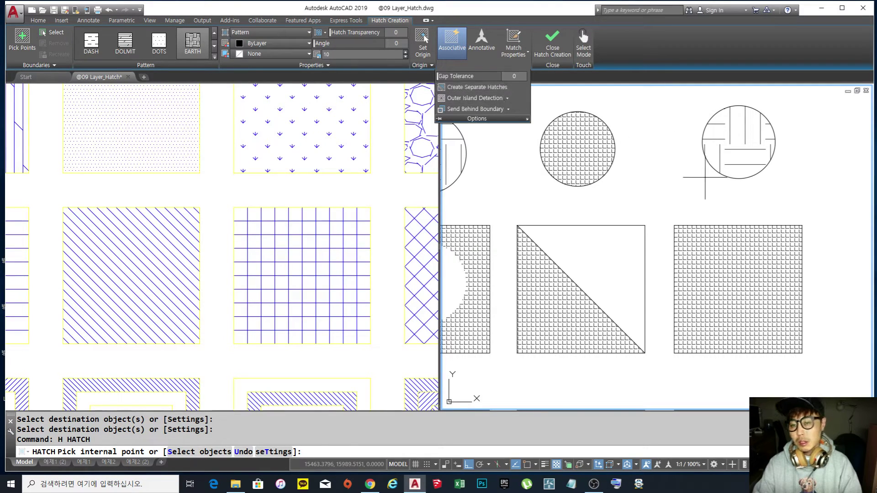
pyautogui.press('Escape')
pyautogui.press('Escape')
pyautogui.press('Escape')
pyautogui.moveTo(621, 174); pyautogui.dragTo(625, 171, button='middle')
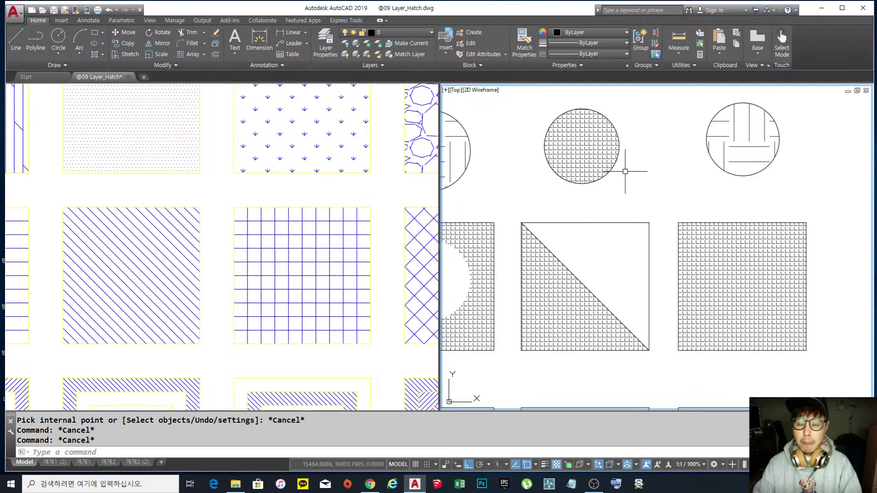
pyautogui.write('h')
pyautogui.press('space')
pyautogui.scroll(-6, 626, 174)
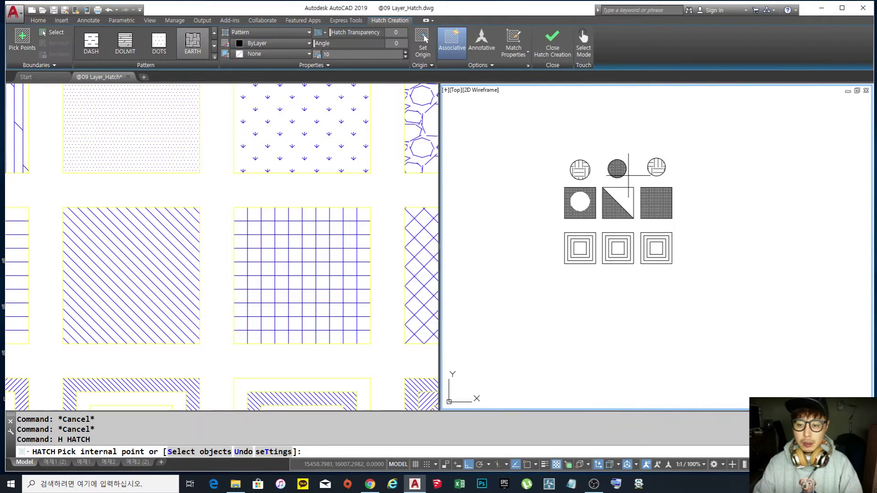
pyautogui.scroll(2, 595, 239)
pyautogui.press('Escape')
# Step: Start an EARTH hatch at scale 10 with Outer Island Detection in the outer band of the first lower nested square
pyautogui.scroll(4, 595, 238)
pyautogui.scroll(-2, 577, 209)
pyautogui.moveTo(613, 219); pyautogui.dragTo(596, 220, button='middle')
pyautogui.write('h')
pyautogui.press('space')
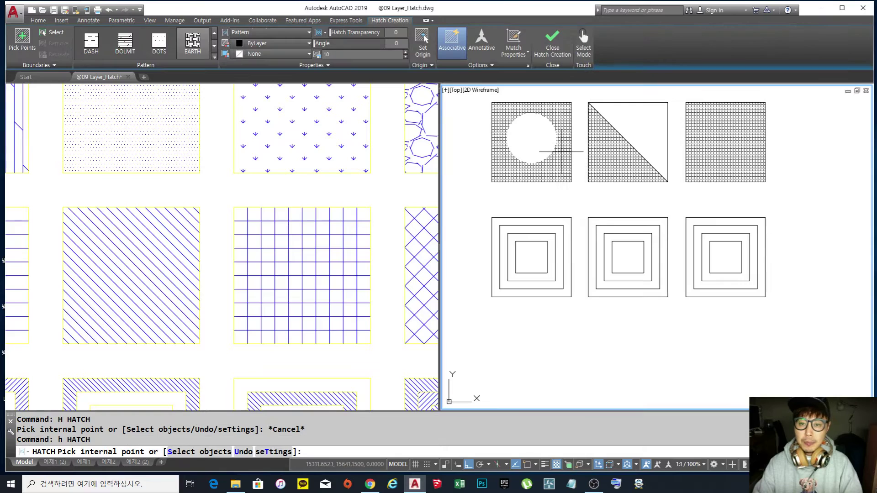
pyautogui.click(491, 65)
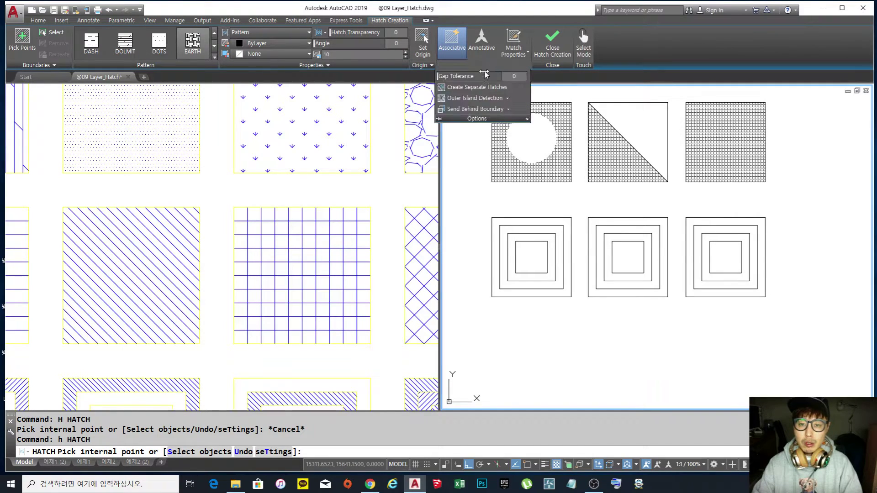
pyautogui.click(507, 99)
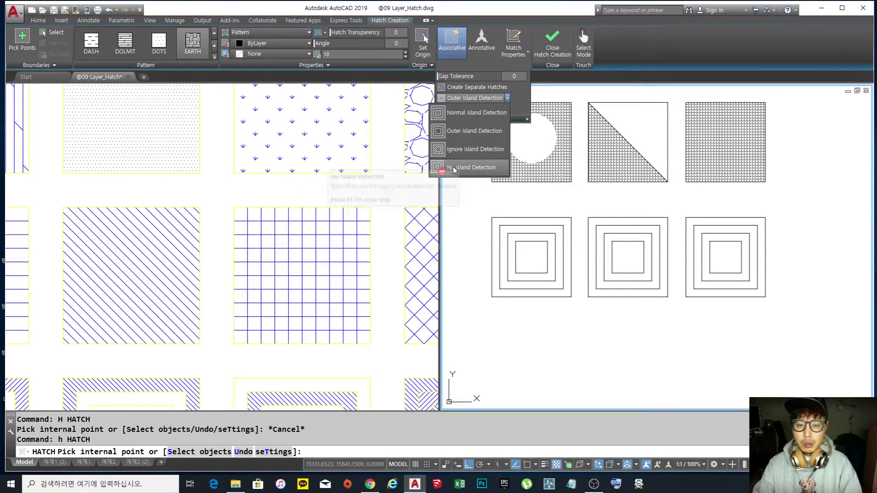
pyautogui.click(460, 137)
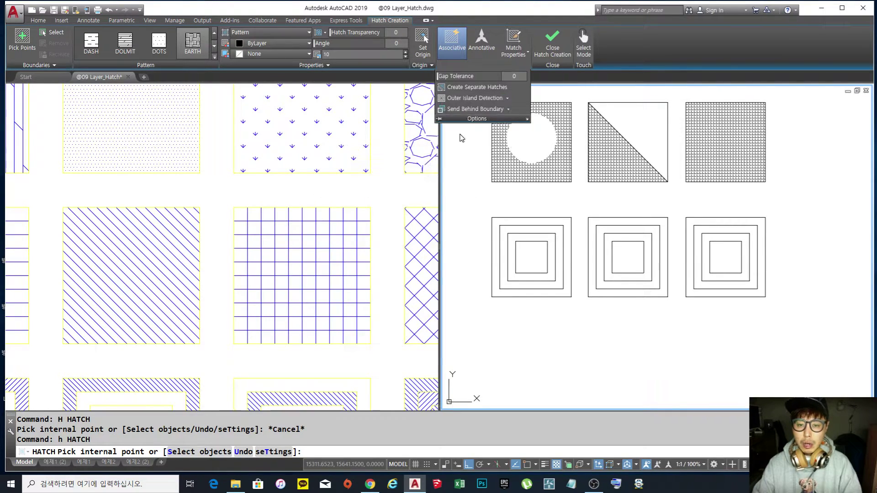
pyautogui.scroll(2, 548, 254)
pyautogui.moveTo(561, 255); pyautogui.dragTo(582, 249, button='middle')
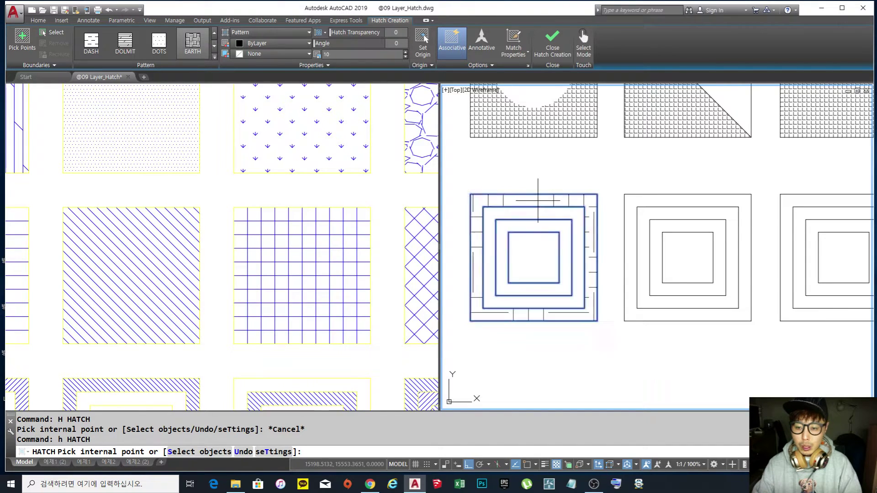
pyautogui.click(561, 201)
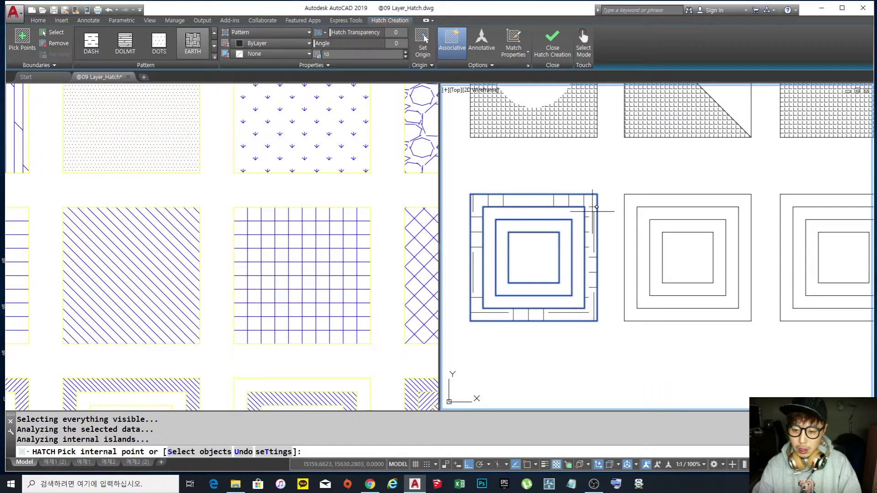
# Step: Switch the pending nested-square hatch to Normal Island Detection and set its scale to 5 and finally 2
pyautogui.click(487, 65)
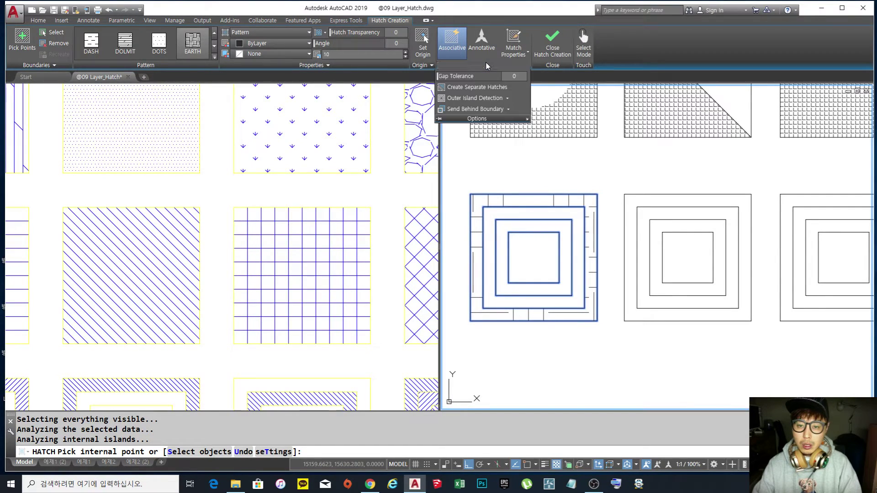
pyautogui.click(469, 99)
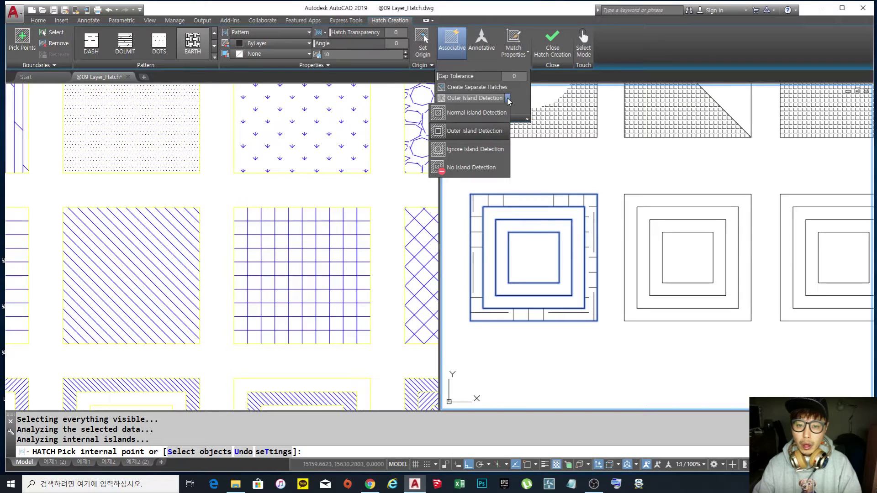
pyautogui.click(477, 114)
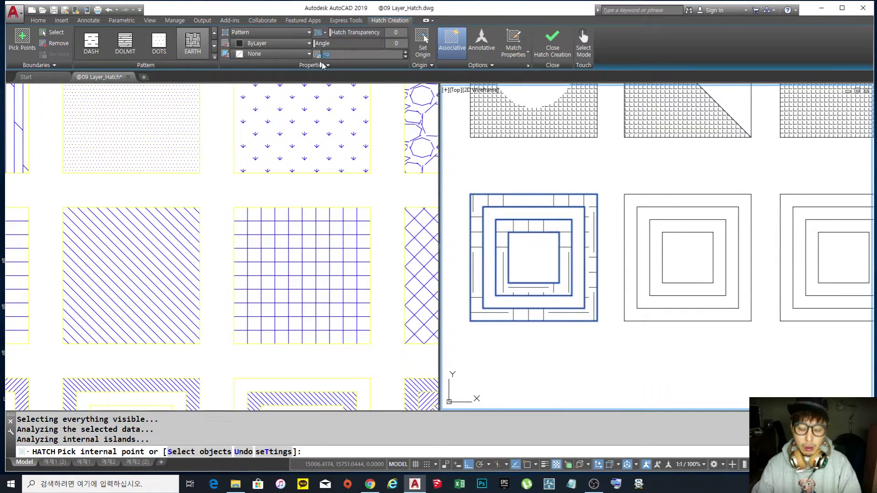
pyautogui.press('Return')
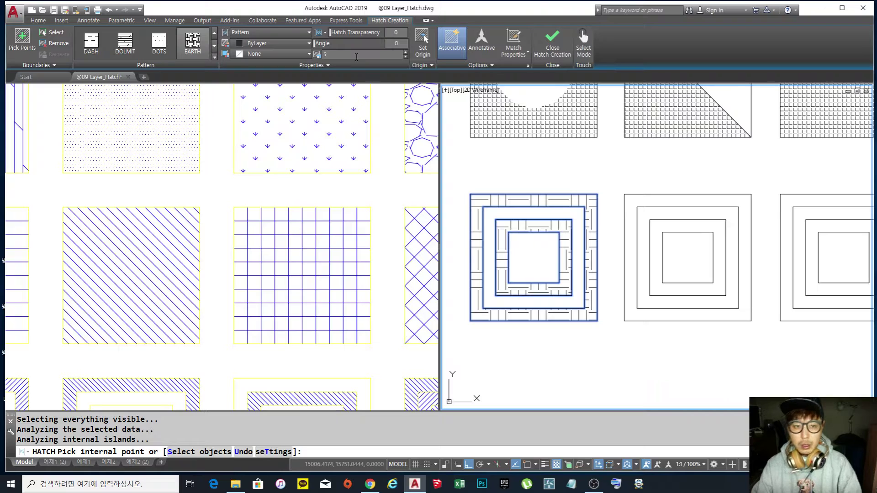
pyautogui.write('2')
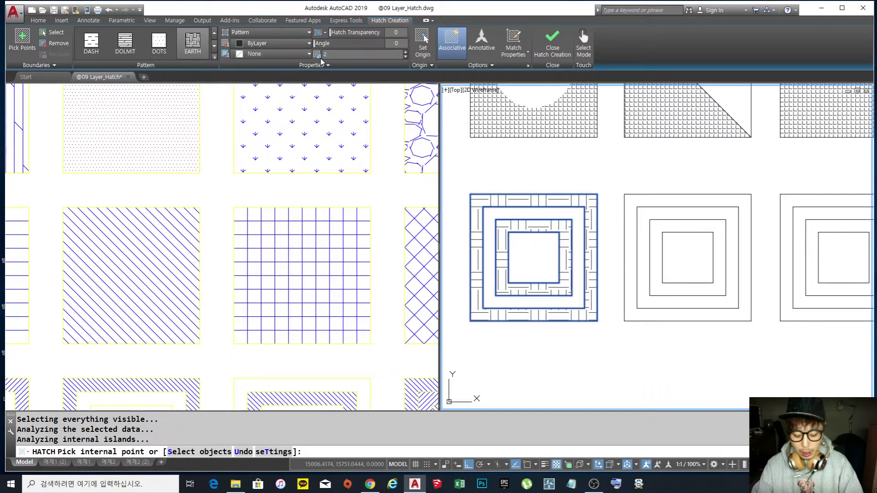
pyautogui.press('Return')
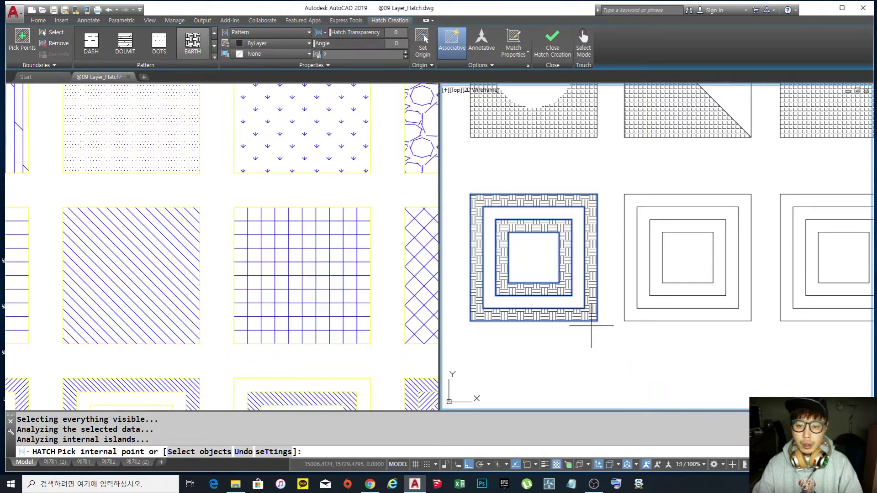
# Step: Try Ignore Island Detection on the pending hatch of the first nested square
pyautogui.click(492, 66)
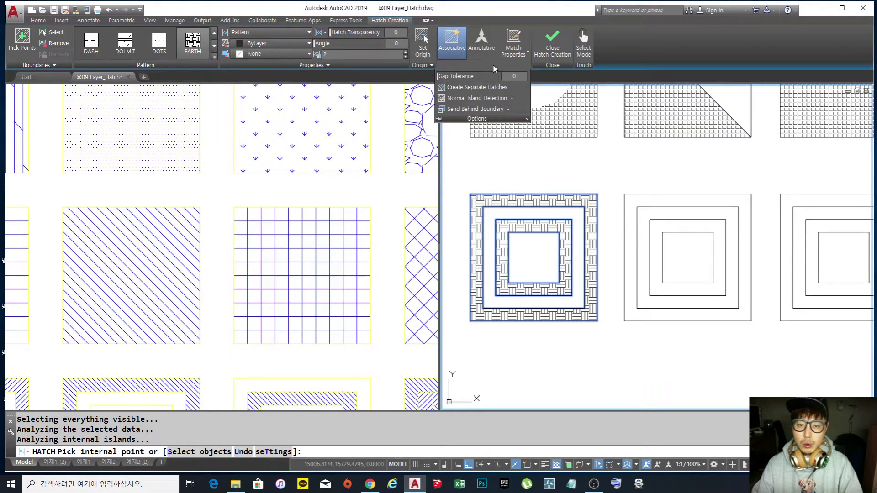
pyautogui.click(511, 98)
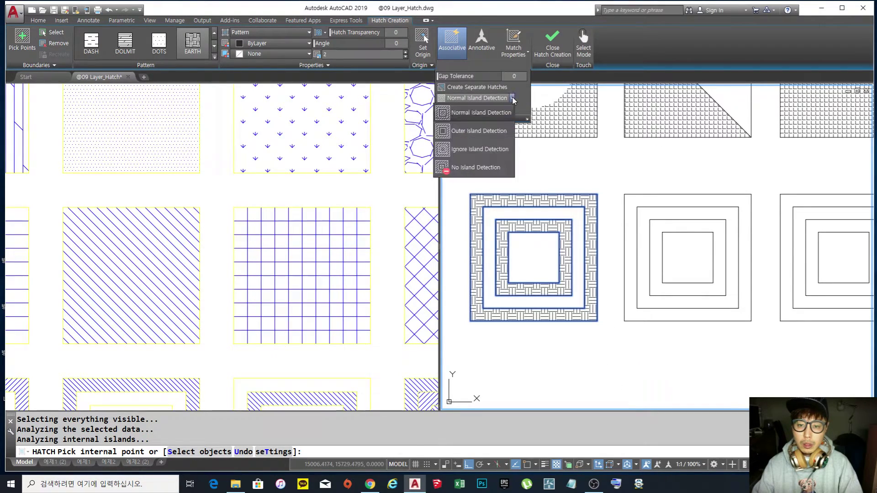
pyautogui.click(484, 150)
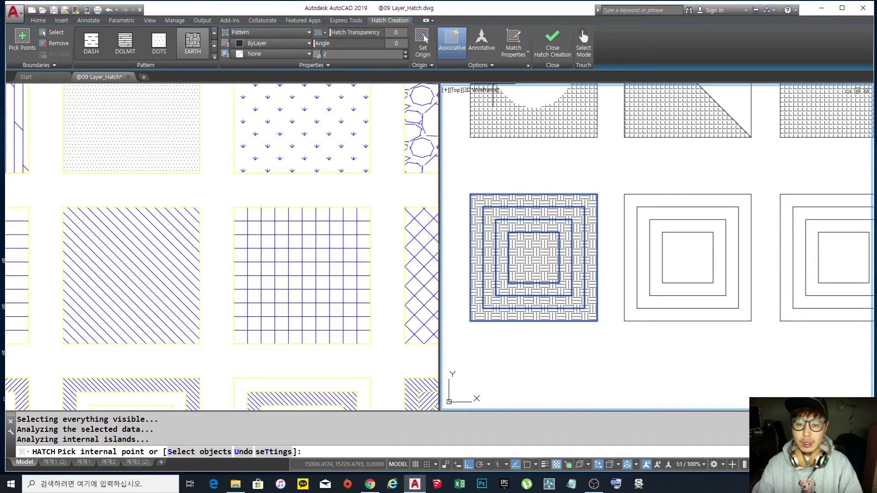
# Step: Set the pending nested-square hatch to Outer Island Detection and finish the hatch
pyautogui.click(491, 66)
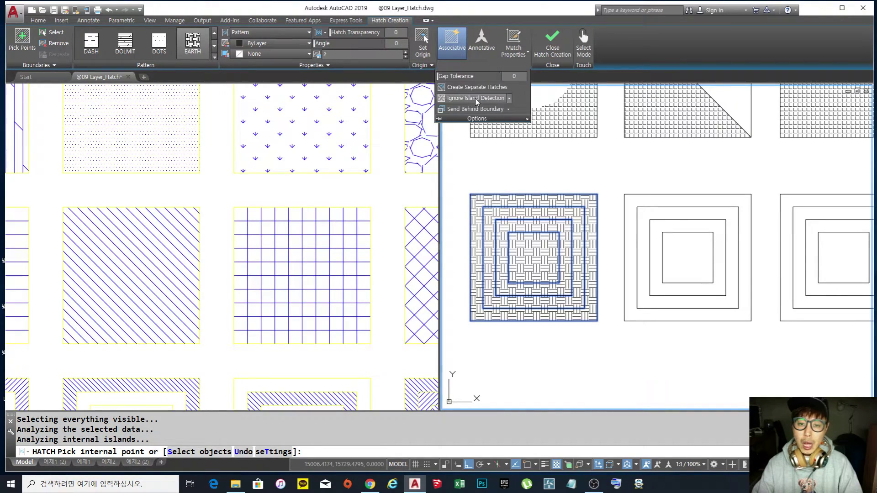
pyautogui.click(509, 98)
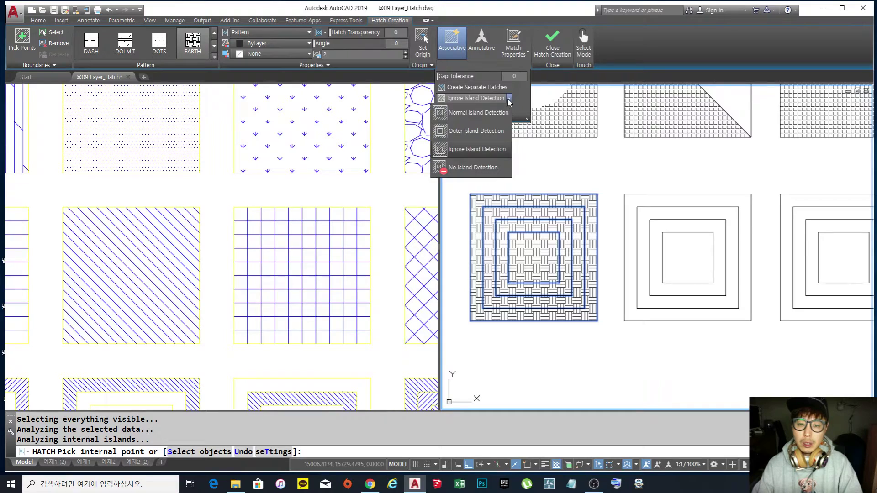
pyautogui.click(476, 129)
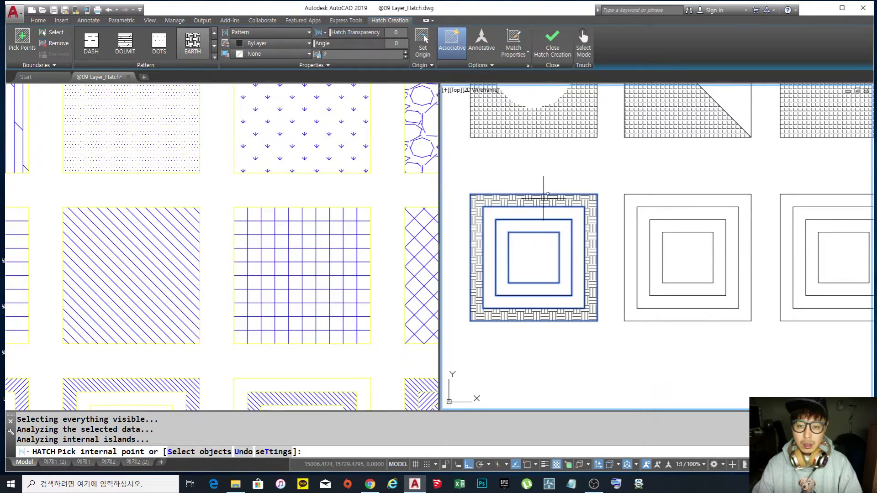
pyautogui.press('Return')
# Step: Change the colour of the mod layer, used by the reference square outlines, from yellow to orange-red
pyautogui.click(339, 193)
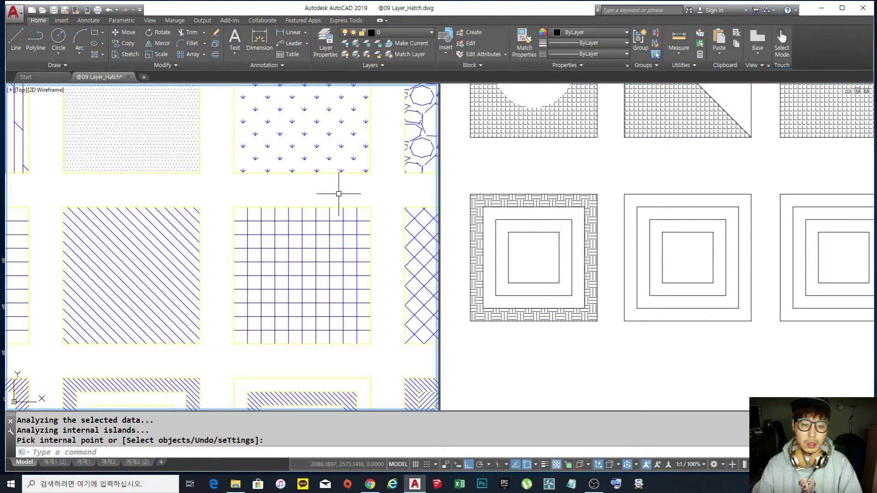
pyautogui.scroll(-3, 338, 193)
pyautogui.scroll(6, 297, 205)
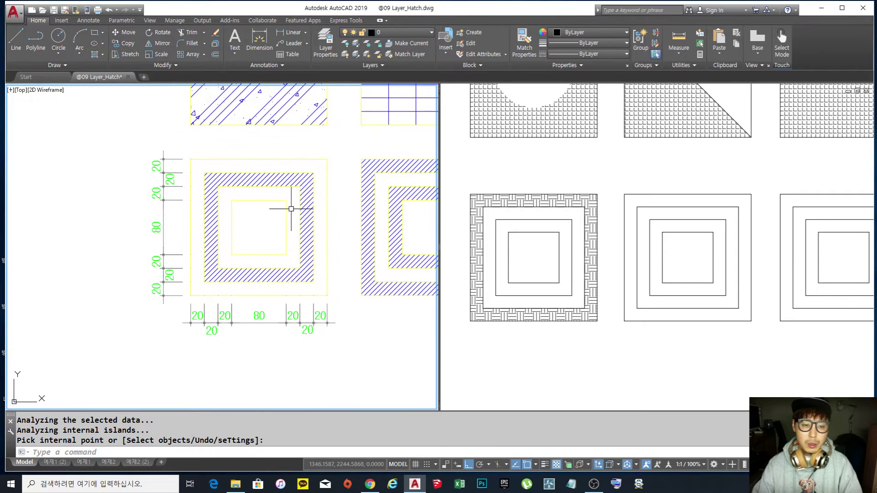
pyautogui.scroll(2, 298, 205)
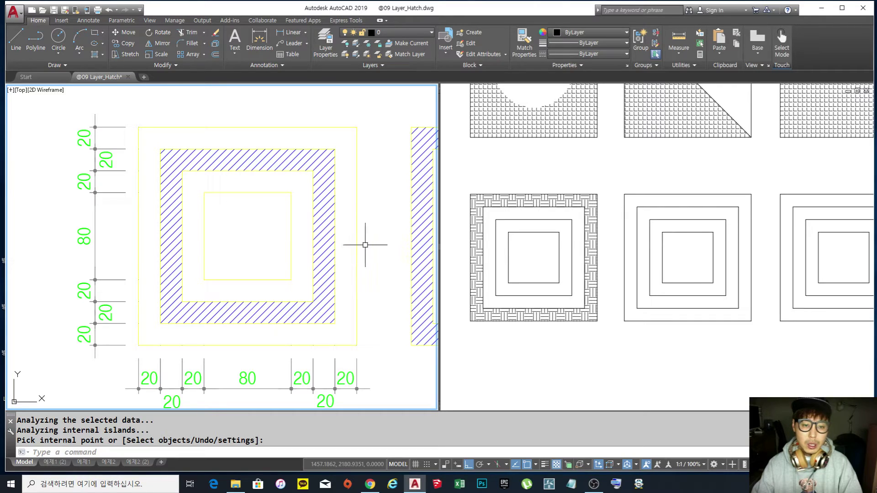
pyautogui.press('Return')
pyautogui.click(357, 245)
pyautogui.click(402, 32)
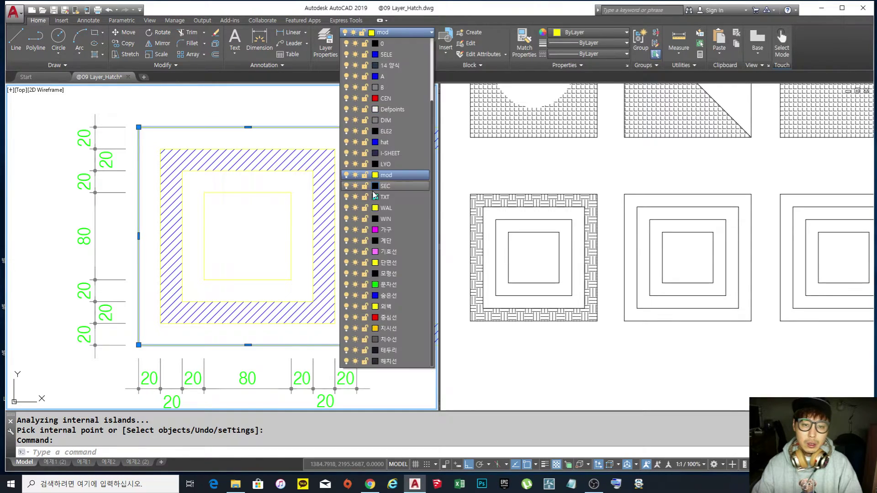
pyautogui.click(375, 176)
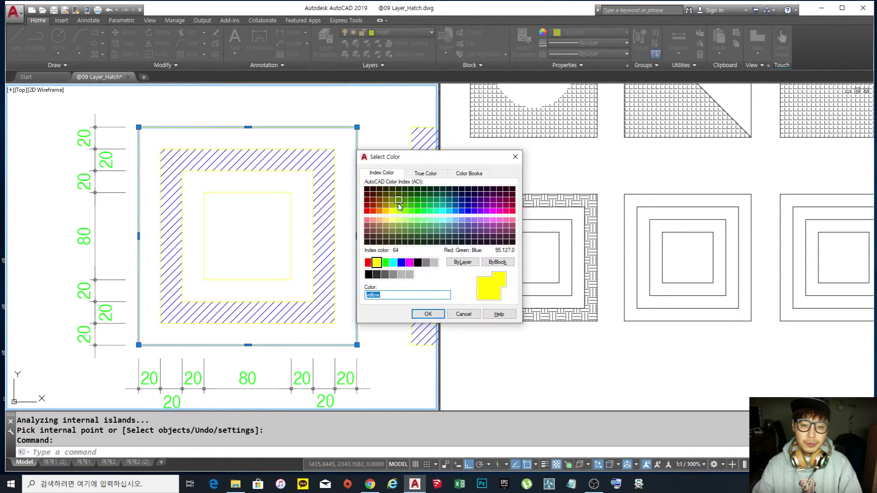
pyautogui.click(386, 211)
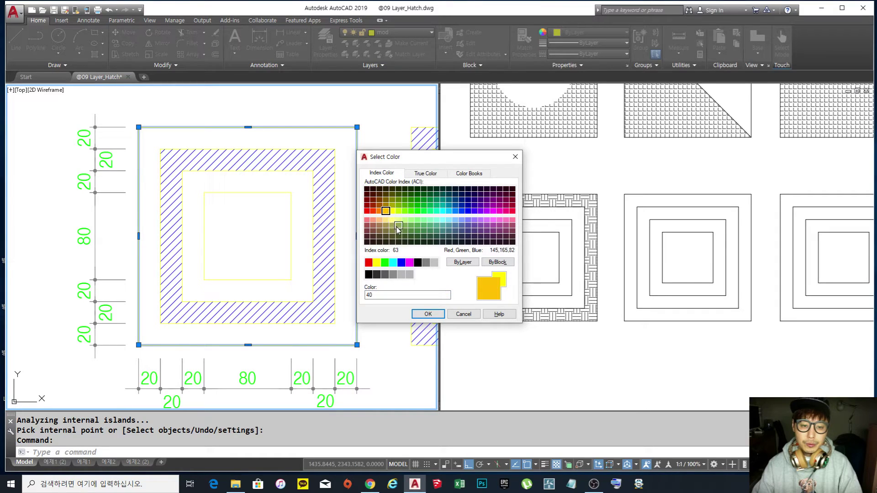
pyautogui.click(373, 211)
pyautogui.click(425, 314)
pyautogui.press('Escape')
pyautogui.press('Escape')
pyautogui.press('Escape')
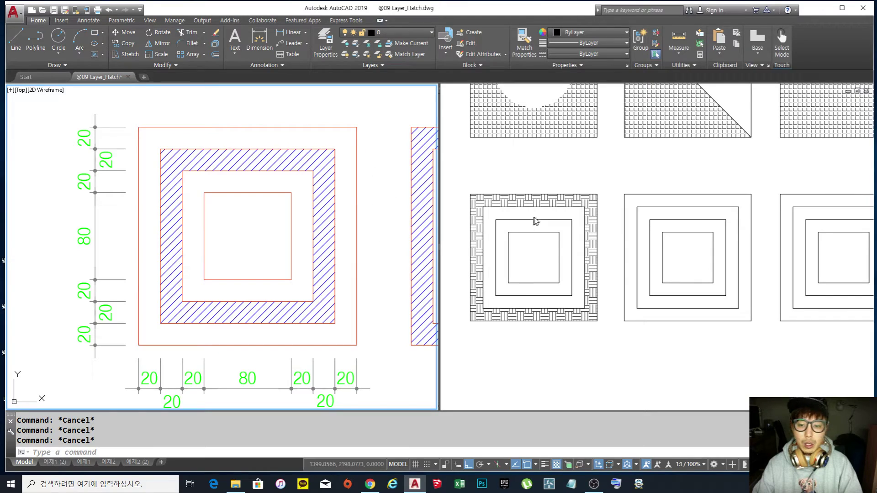
# Step: Erase the EARTH hatch from the outer band of the first practice nested square
pyautogui.click(534, 222)
pyautogui.write('e')
pyautogui.press('Return')
pyautogui.click(540, 202)
pyautogui.press('Return')
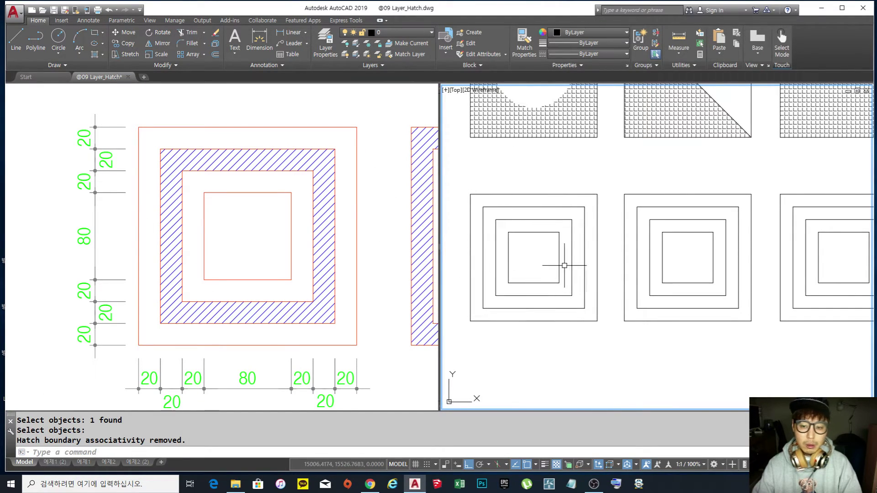
# Step: Hatch the second band from the outside of the first practice nested square with EARTH at scale 2
pyautogui.scroll(2, 495, 239)
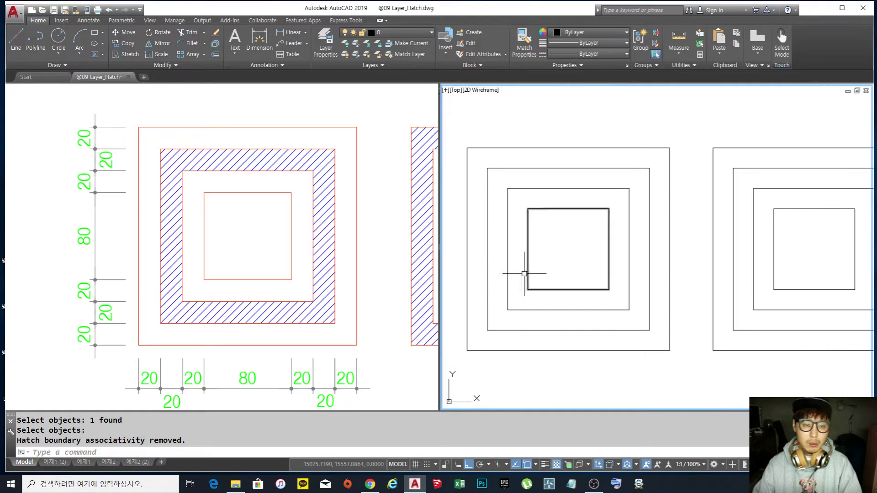
pyautogui.write('h')
pyautogui.press('Return')
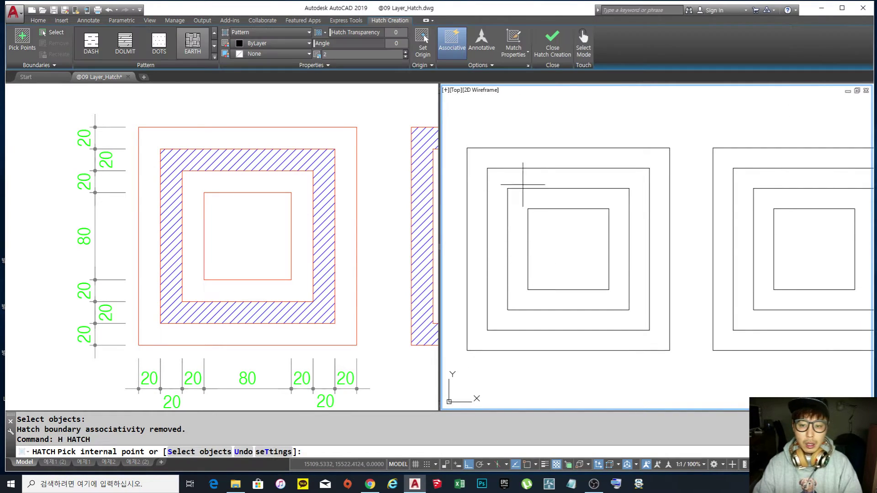
pyautogui.click(524, 181)
pyautogui.press('Return')
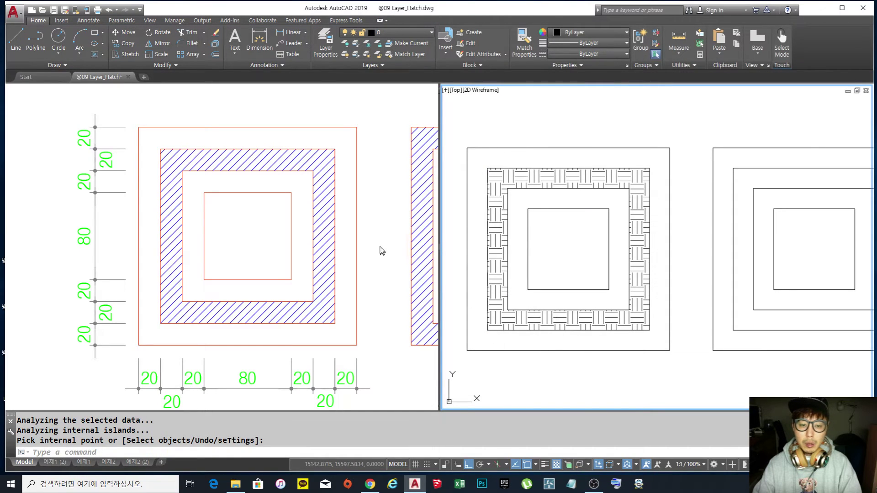
# Step: Start an EARTH hatch at scale 2 in the outer band of the second practice nested square
pyautogui.click(363, 248)
pyautogui.scroll(-2, 379, 246)
pyautogui.moveTo(381, 246); pyautogui.dragTo(198, 235, button='middle')
pyautogui.scroll(2, 280, 219)
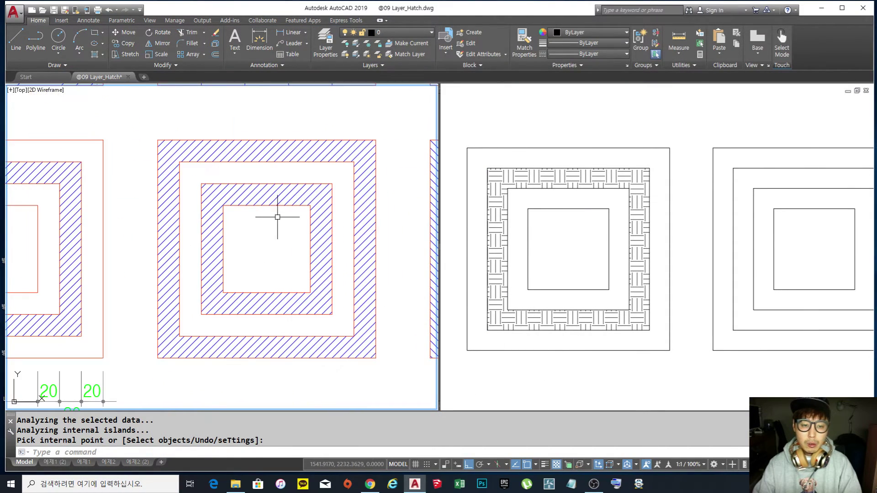
pyautogui.moveTo(280, 219); pyautogui.dragTo(260, 221, button='middle')
pyautogui.click(685, 350)
pyautogui.moveTo(773, 280); pyautogui.dragTo(606, 288, button='middle')
pyautogui.write('j')
pyautogui.press('F1')
pyautogui.press('Escape')
pyautogui.click(653, 61)
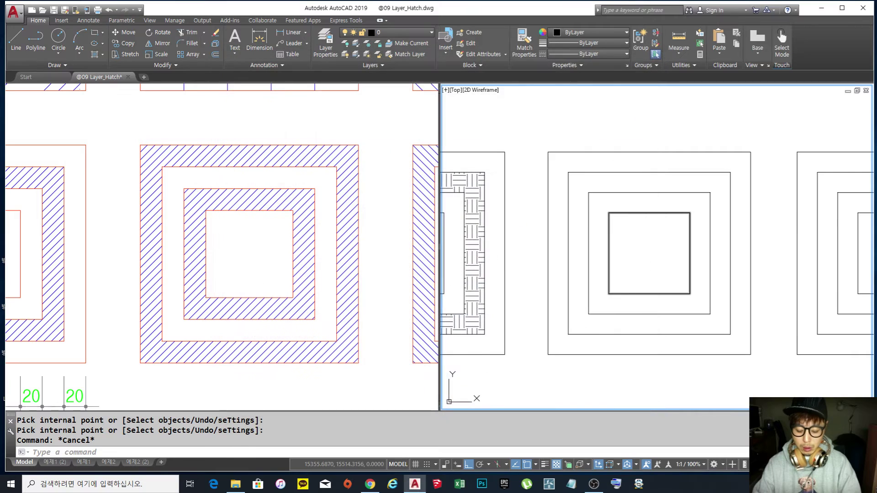
pyautogui.write('h')
pyautogui.press('Return')
pyautogui.click(651, 160)
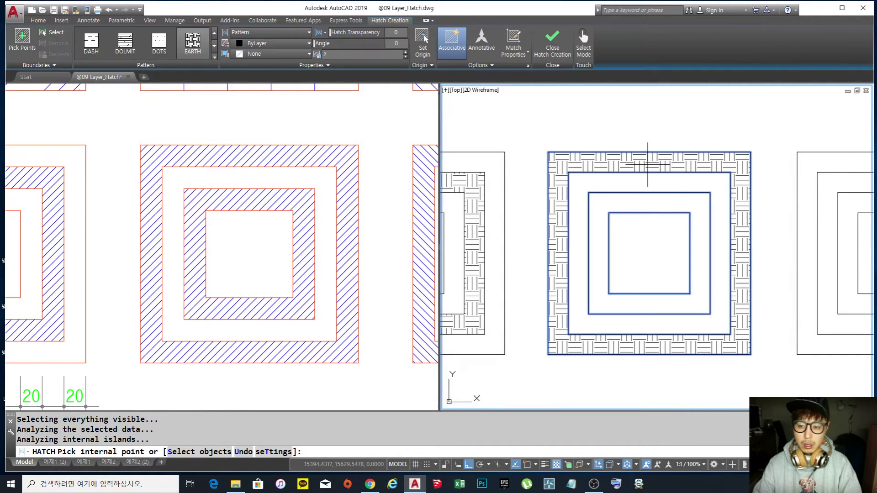
# Step: Try Normal Island Detection on the second nested square's pending hatch and set it back to Outer Island Detection
pyautogui.click(491, 65)
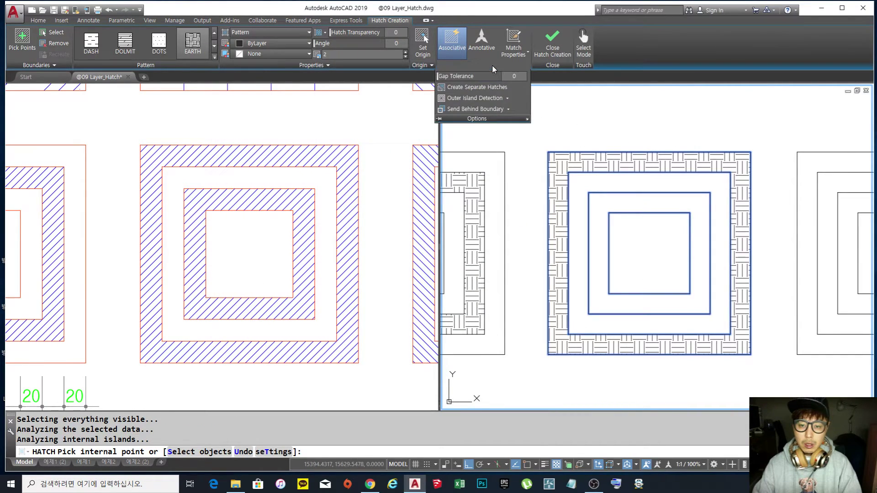
pyautogui.click(507, 98)
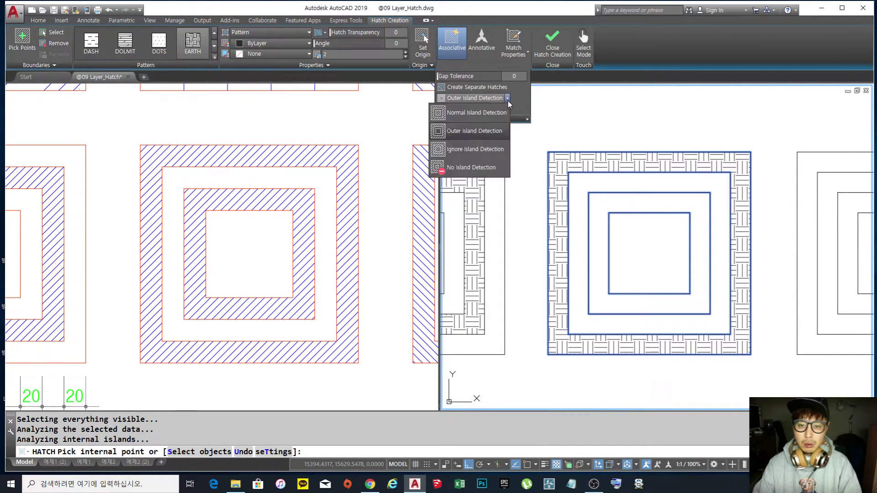
pyautogui.click(489, 114)
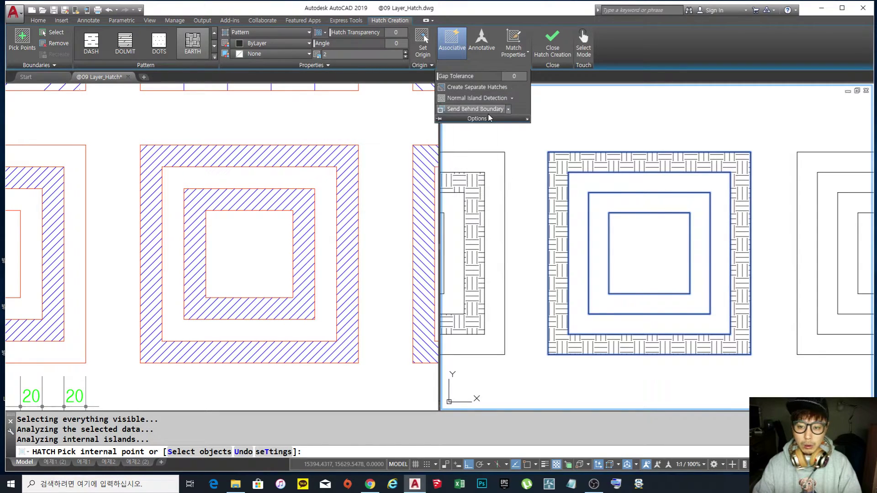
pyautogui.click(511, 98)
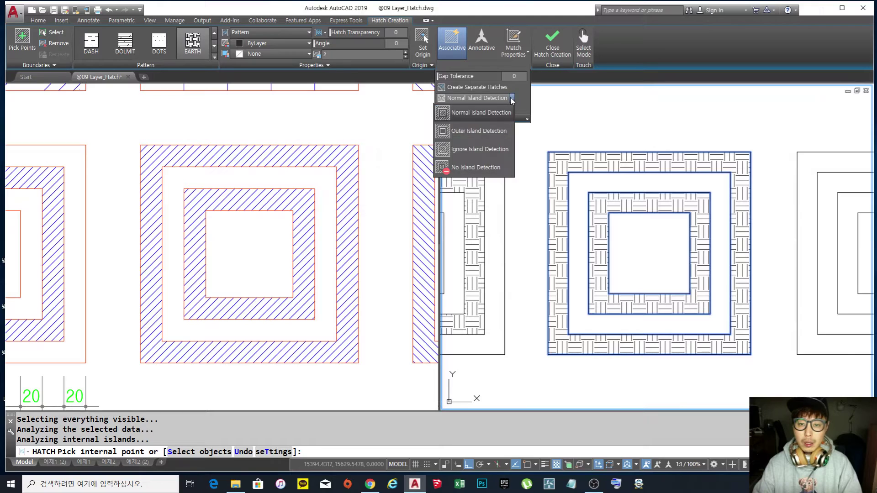
pyautogui.click(485, 134)
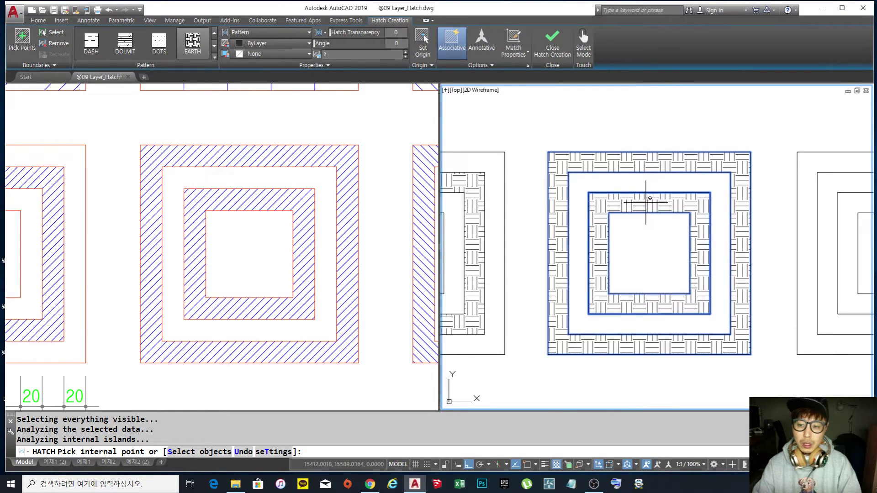
pyautogui.click(646, 198)
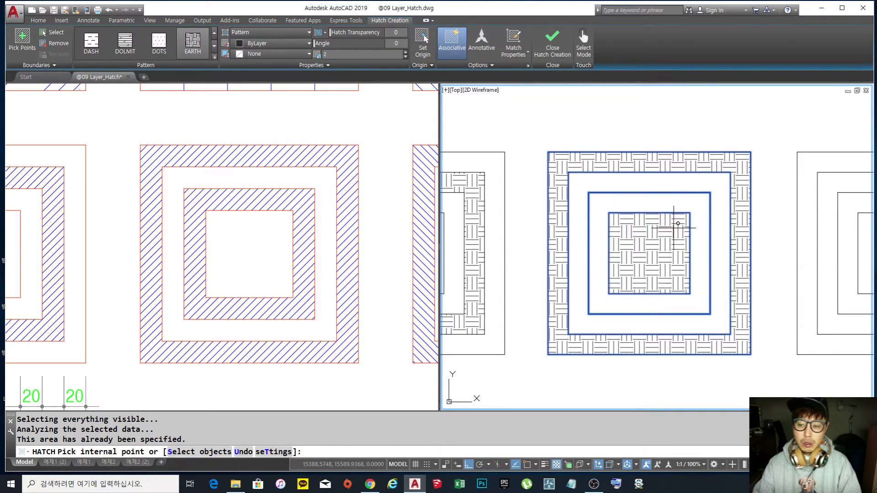
# Step: Finish the outer-band hatch of the second nested square and add a separate EARTH hatch around its innermost square
pyautogui.press('Return')
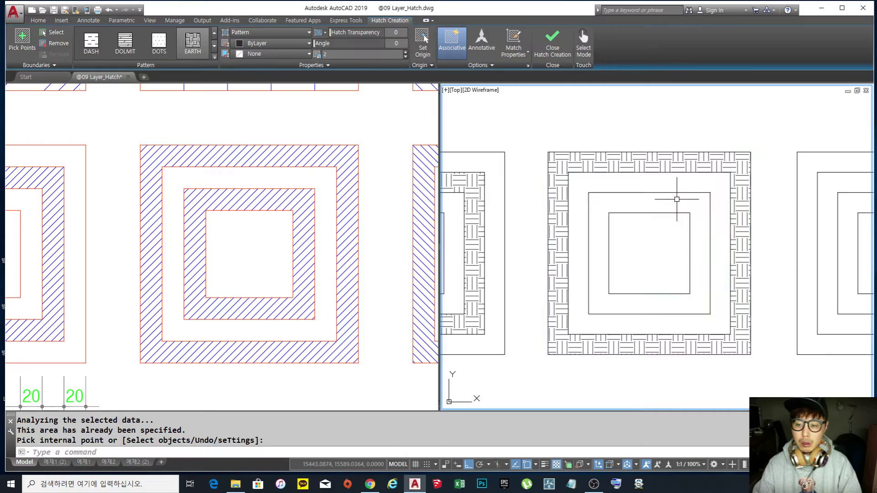
pyautogui.press('Return')
pyautogui.click(664, 196)
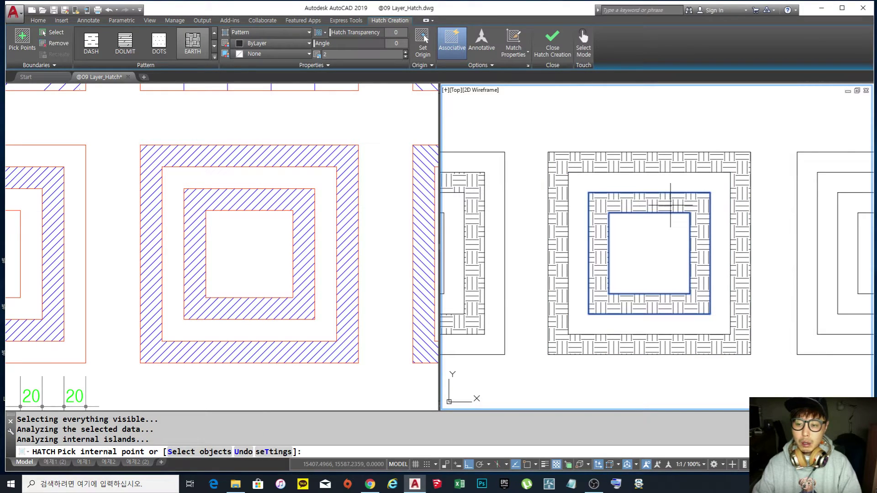
pyautogui.press('Return')
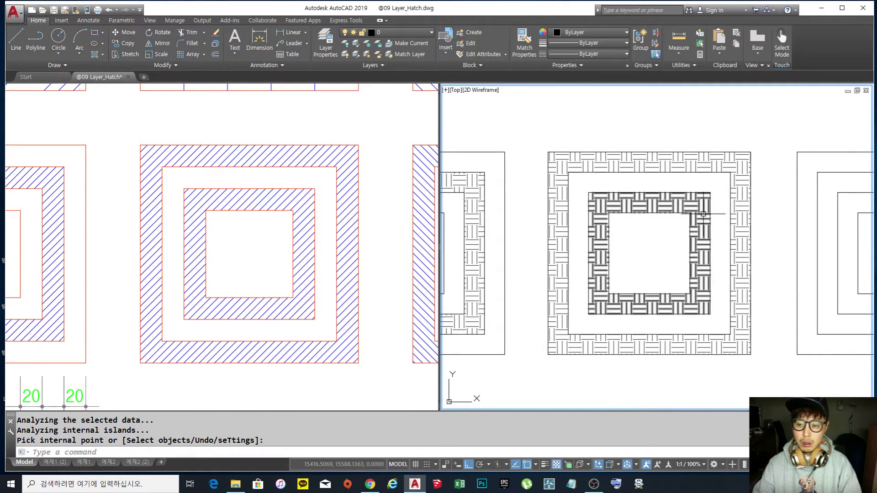
# Step: Select the inner and outer band hatches of the second nested square one by one to check whether they are separate objects
pyautogui.scroll(-5, 562, 221)
pyautogui.scroll(5, 558, 223)
pyautogui.click(558, 224)
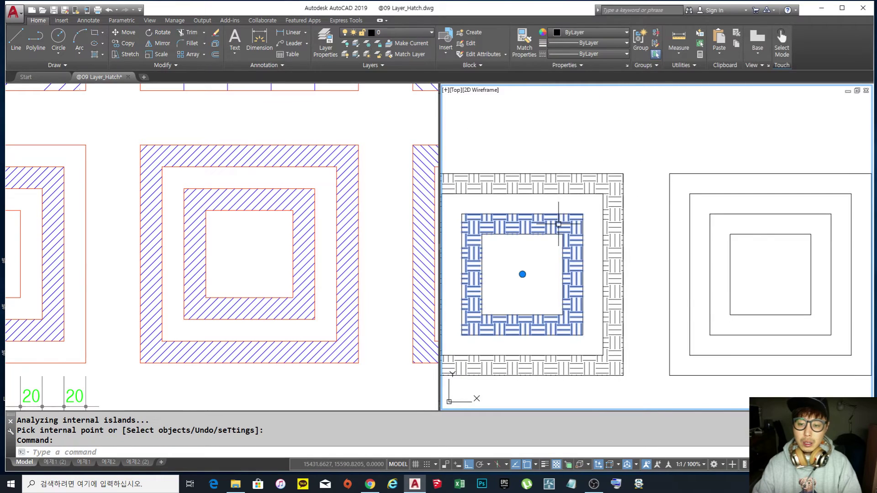
pyautogui.click(599, 178)
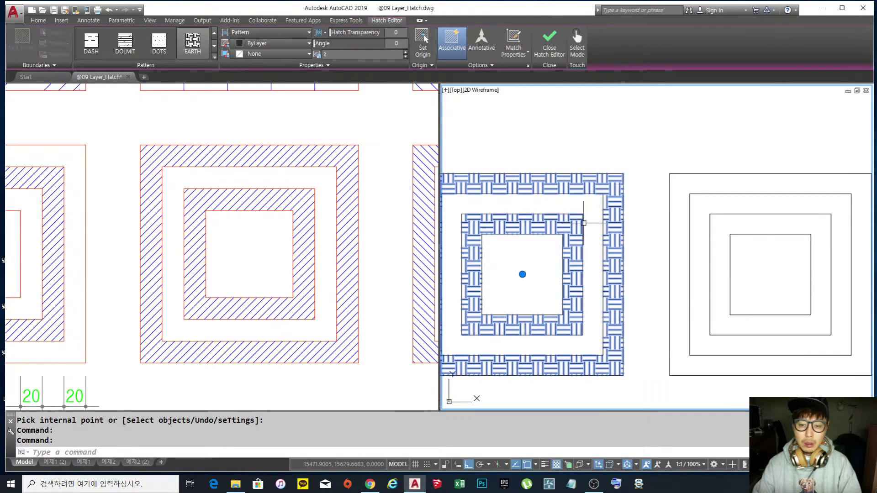
pyautogui.press('Escape')
# Step: Hatch the outer band of the third practice nested square with EARTH at scale 2
pyautogui.scroll(-3, 651, 247)
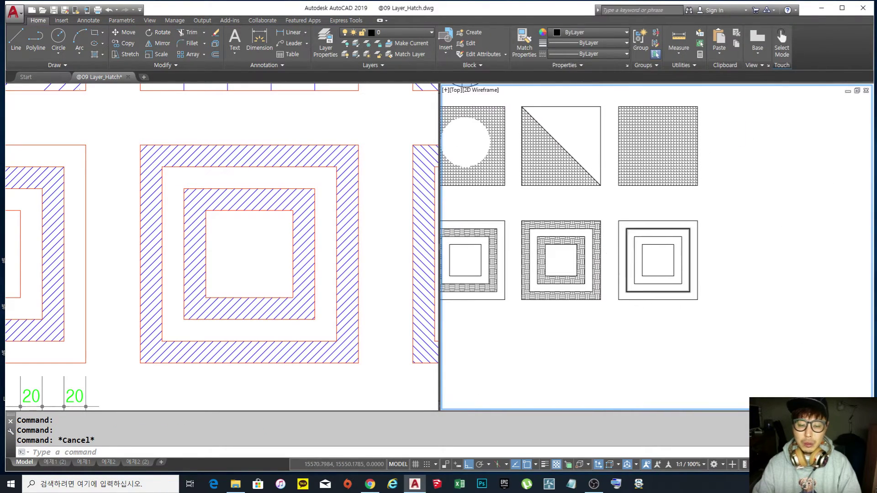
pyautogui.scroll(4, 665, 260)
pyautogui.scroll(-6, 365, 248)
pyautogui.moveTo(358, 229); pyautogui.dragTo(328, 247, button='middle')
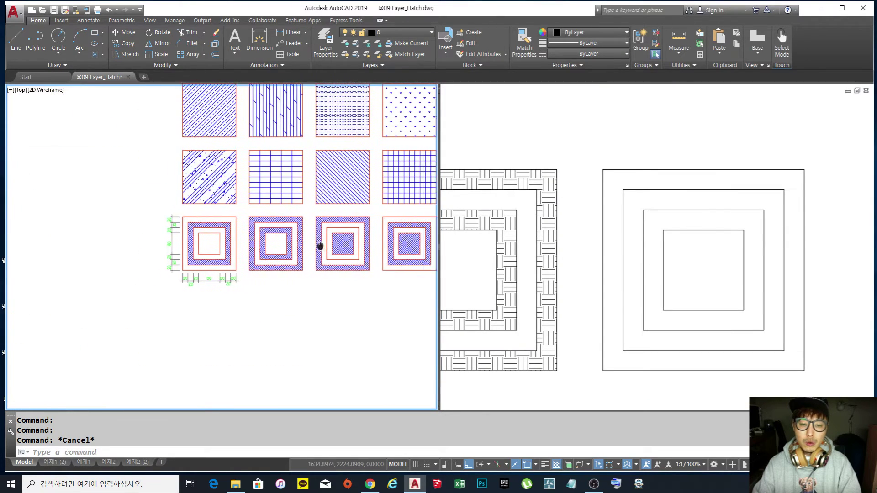
pyautogui.scroll(5, 328, 246)
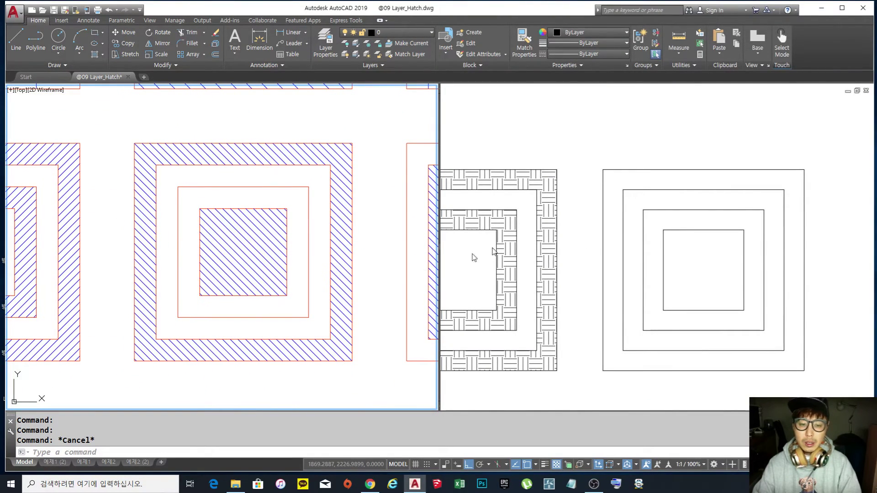
pyautogui.click(593, 254)
pyautogui.moveTo(733, 254); pyautogui.dragTo(641, 245, button='middle')
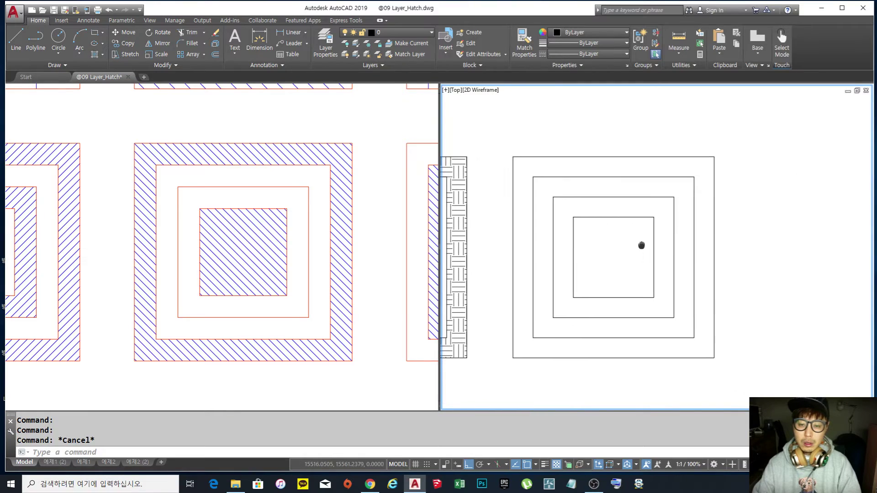
pyautogui.write('h')
pyautogui.press('Return')
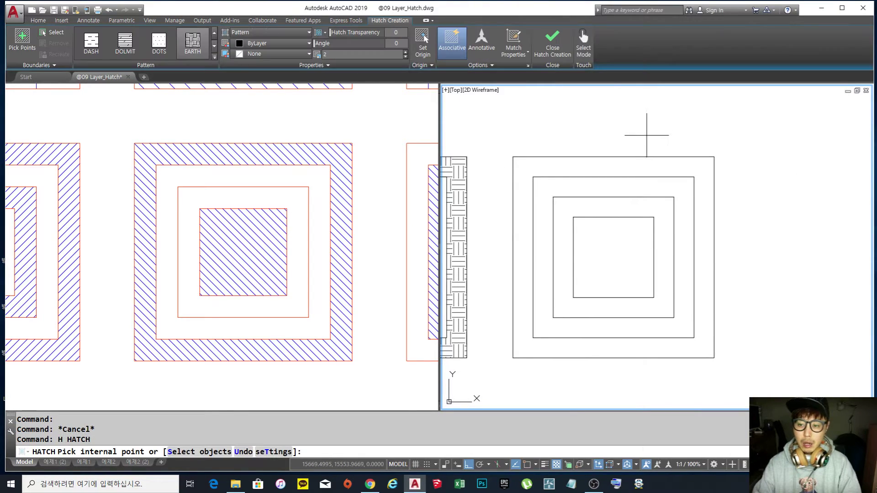
pyautogui.click(644, 166)
pyautogui.press('Return')
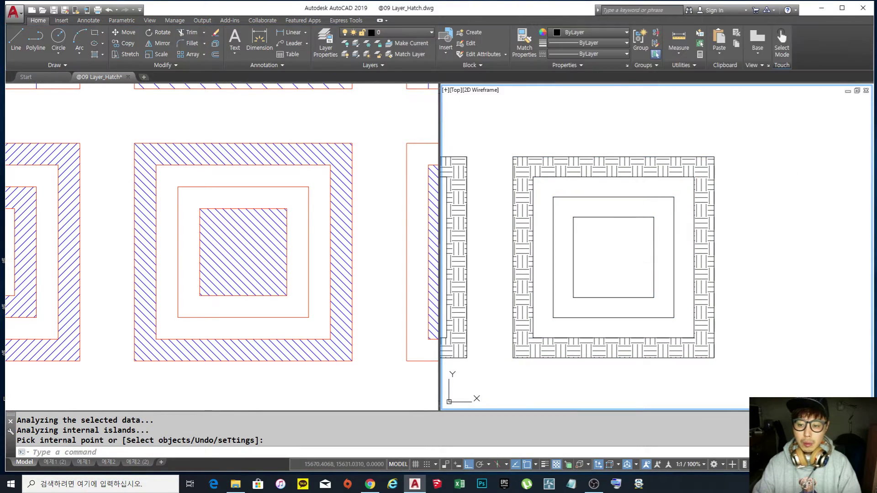
# Step: Fill the innermost square of the third practice nested square with a separate EARTH hatch
pyautogui.press('Return')
pyautogui.click(616, 231)
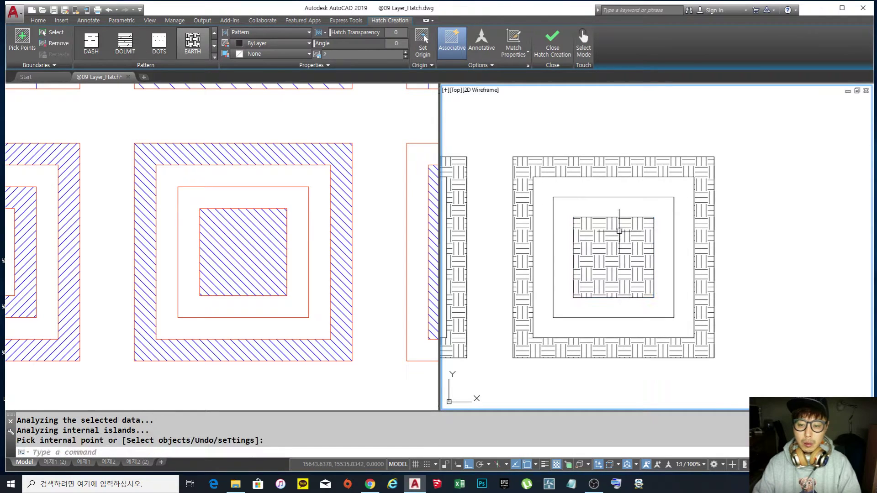
pyautogui.press('Return')
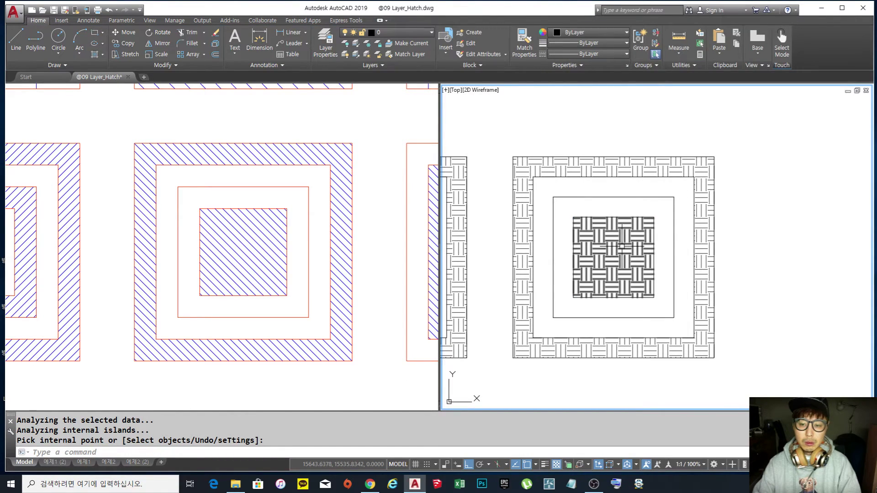
# Step: Erase the outer-band and inner-band EARTH hatches from the middle practice nested square
pyautogui.scroll(-5, 630, 239)
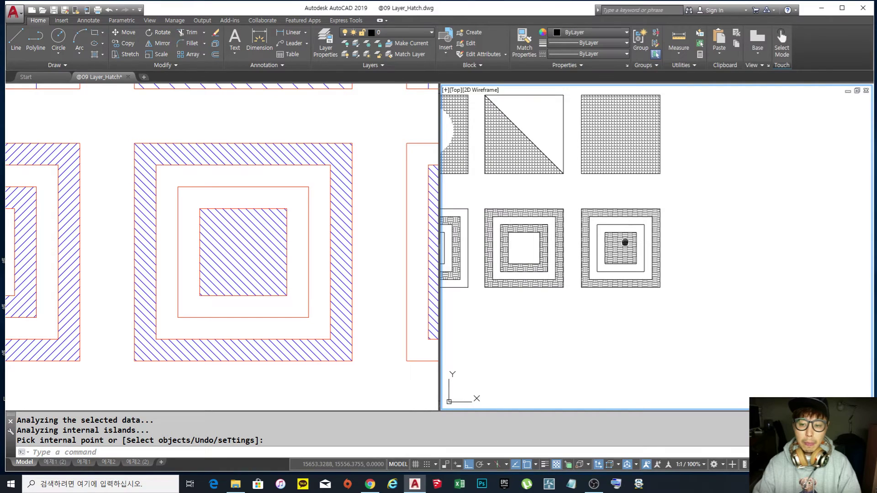
pyautogui.scroll(-2, 545, 302)
pyautogui.scroll(-4, 406, 262)
pyautogui.scroll(5, 315, 250)
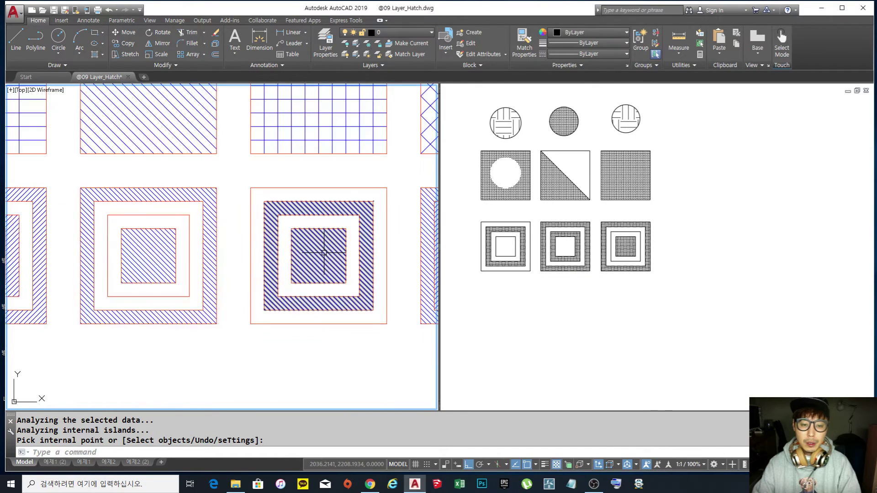
pyautogui.scroll(2, 436, 256)
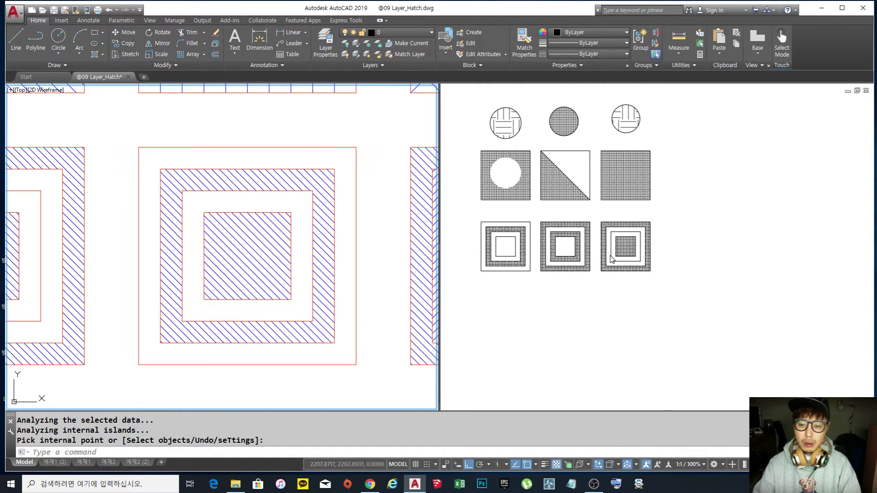
pyautogui.click(627, 302)
pyautogui.scroll(4, 573, 257)
pyautogui.write('e')
pyautogui.press('space')
pyautogui.click(588, 250)
pyautogui.press('space')
pyautogui.press('space')
pyautogui.click(609, 259)
pyautogui.press('space')
# Step: Hatch the second band and the innermost square of the middle practice nested square as two separate EARTH hatches at scale 2
pyautogui.write('h')
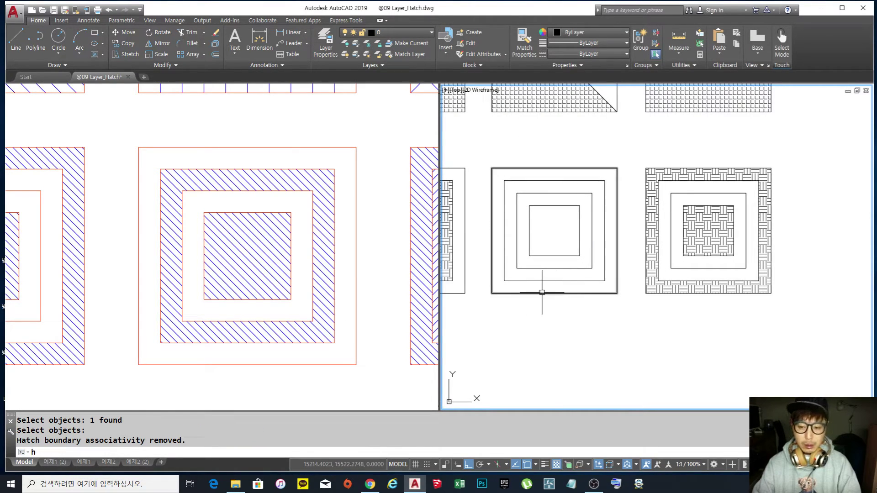
pyautogui.press('space')
pyautogui.click(579, 187)
pyautogui.press('space')
pyautogui.press('space')
pyautogui.click(548, 218)
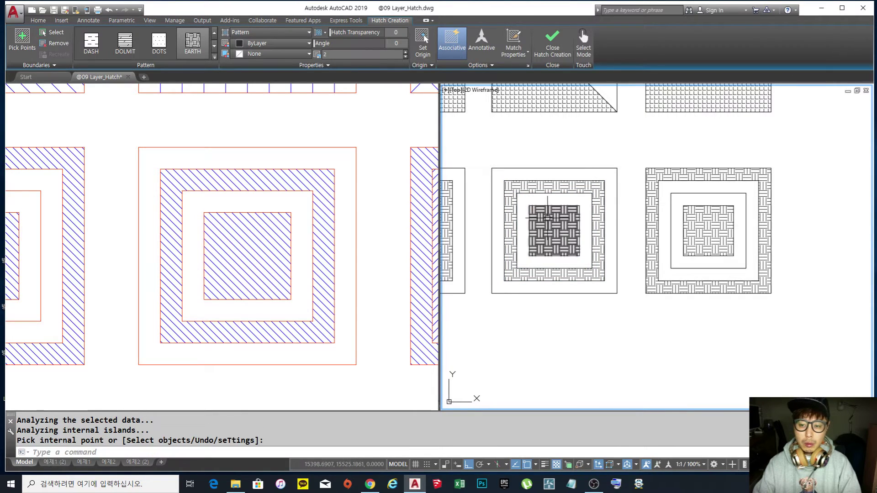
pyautogui.press('space')
pyautogui.click(385, 258)
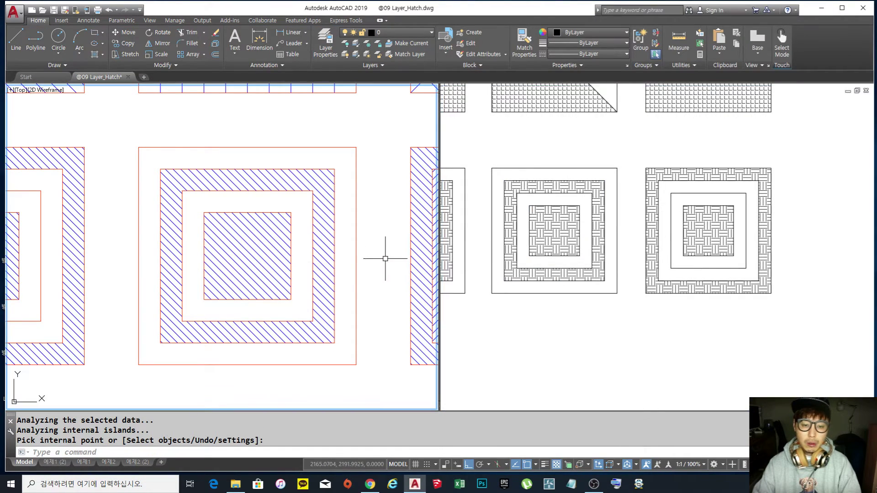
pyautogui.scroll(-4, 384, 258)
pyautogui.scroll(4, 263, 254)
pyautogui.press('Escape')
pyautogui.write('e')
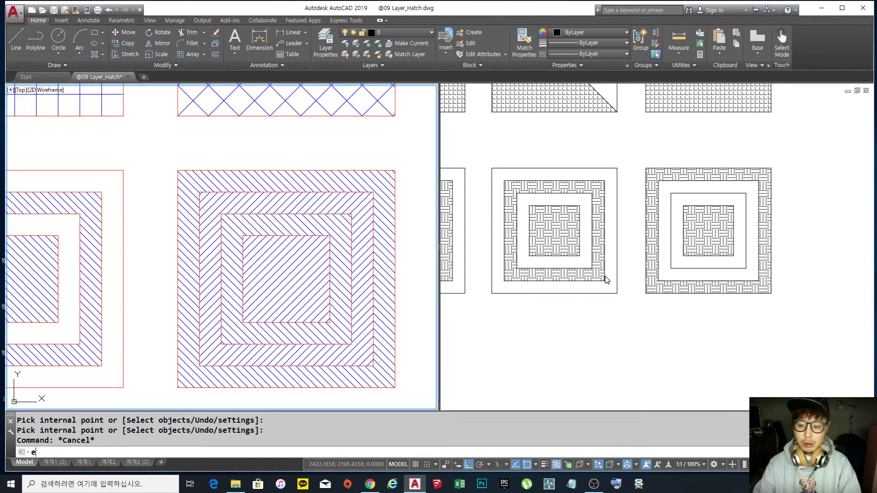
pyautogui.press('Return')
pyautogui.click(598, 275)
pyautogui.press('space')
pyautogui.press('Escape')
pyautogui.press('Escape')
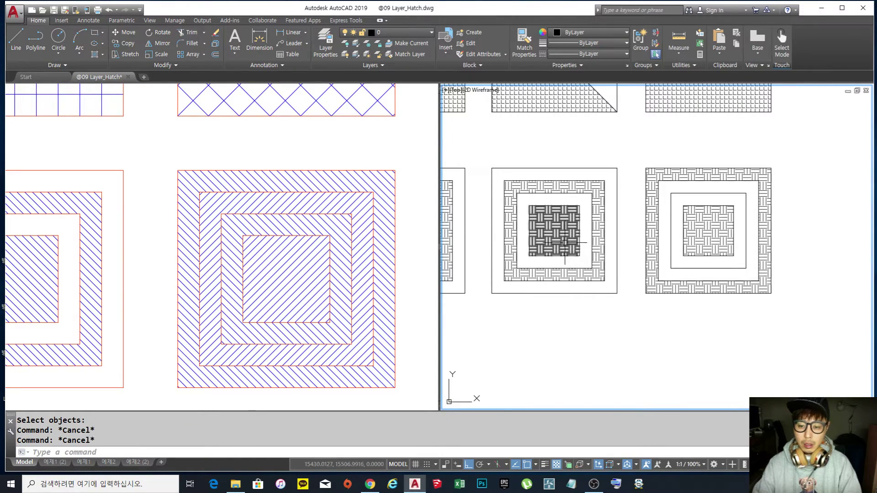
# Step: Erase the innermost-square and second-band hatches from the middle practice nested square
pyautogui.write('e')
pyautogui.press('space')
pyautogui.click(567, 235)
pyautogui.press('space')
pyautogui.press('space')
pyautogui.click(598, 238)
pyautogui.press('space')
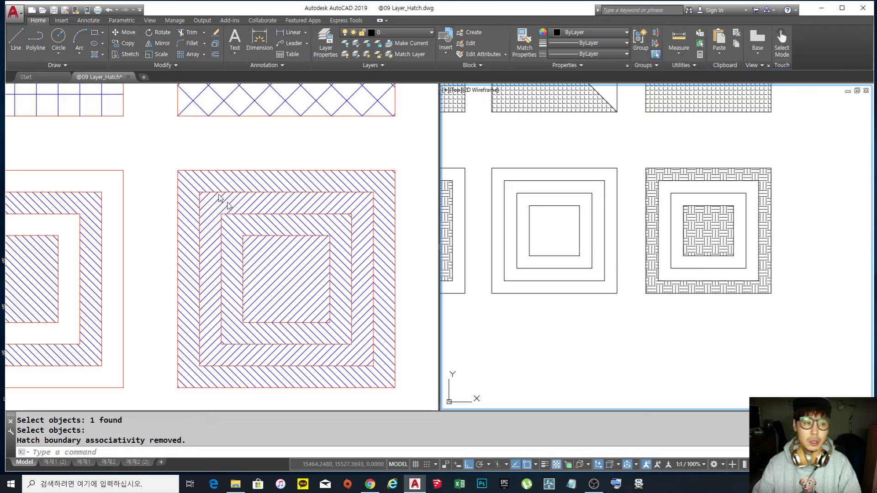
# Step: Fill the whole middle nested square with EARTH at scale 2 by selecting its outermost square as the boundary object
pyautogui.write('h')
pyautogui.press('space')
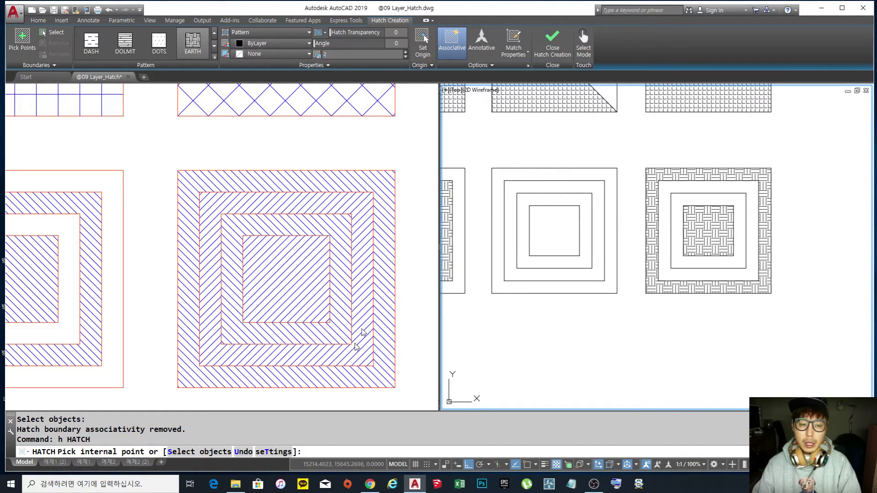
pyautogui.click(53, 33)
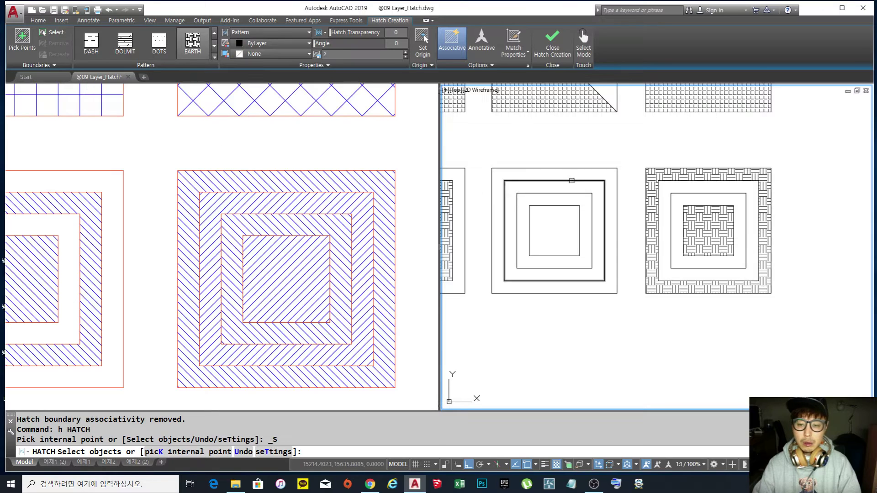
pyautogui.click(565, 169)
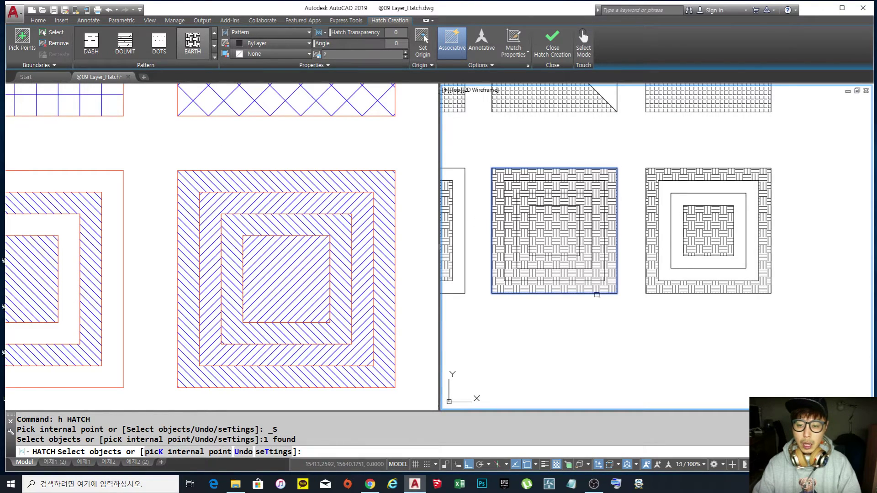
pyautogui.press('Return')
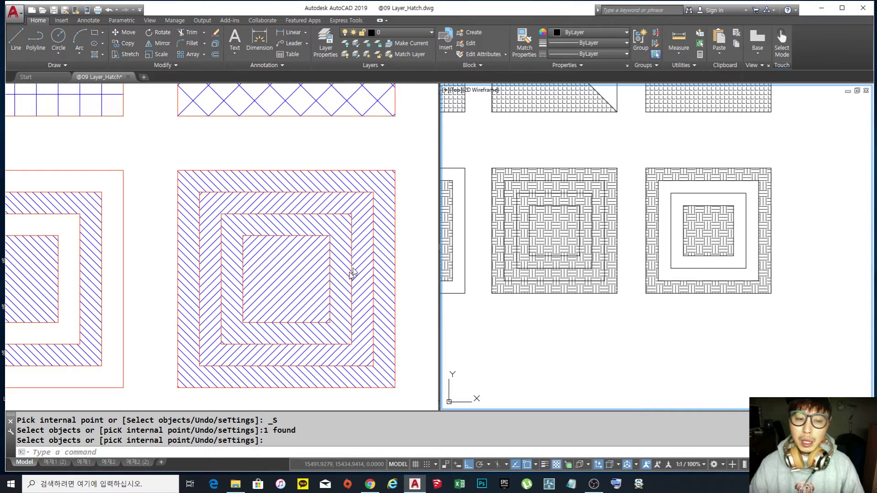
# Step: Delete the EARTH hatch that covers the whole middle nested square
pyautogui.press('Escape')
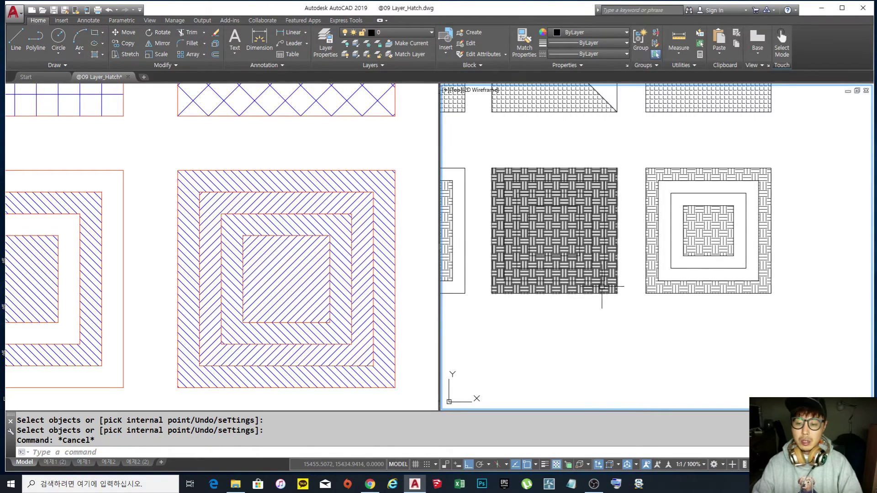
pyautogui.click(599, 287)
pyautogui.press('Delete')
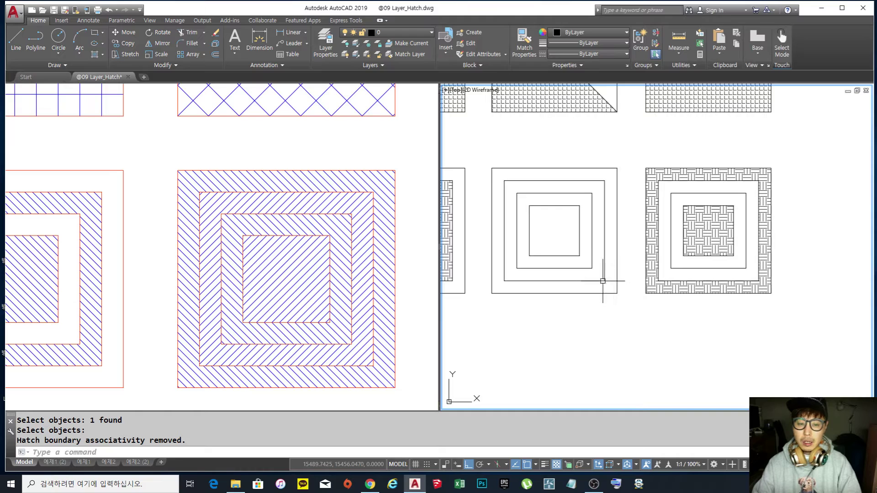
# Step: Start an EARTH hatch at scale 2 with Normal Island Detection, picking a point in the middle nested square's outer band
pyautogui.moveTo(571, 224); pyautogui.dragTo(574, 229, button='middle')
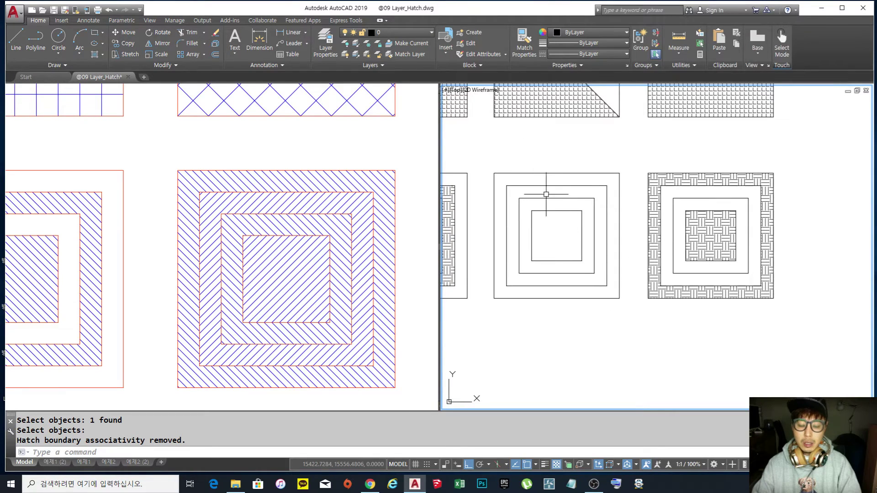
pyautogui.write('h')
pyautogui.press('Return')
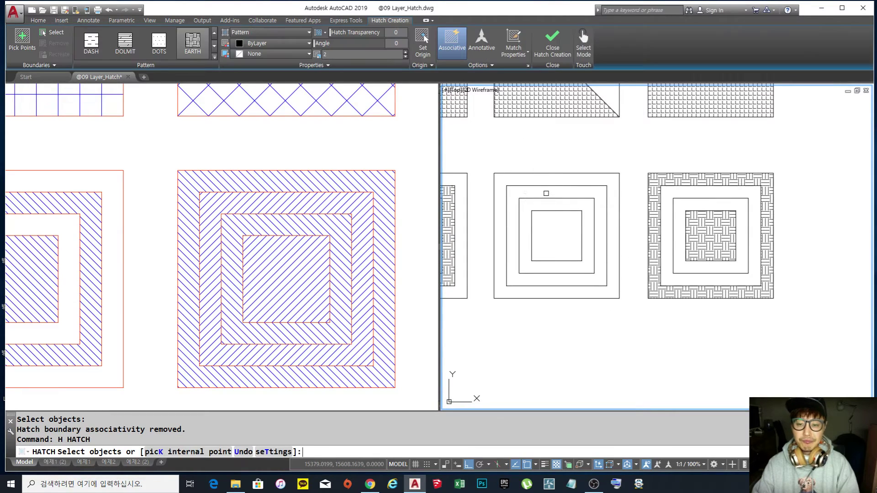
pyautogui.click(491, 66)
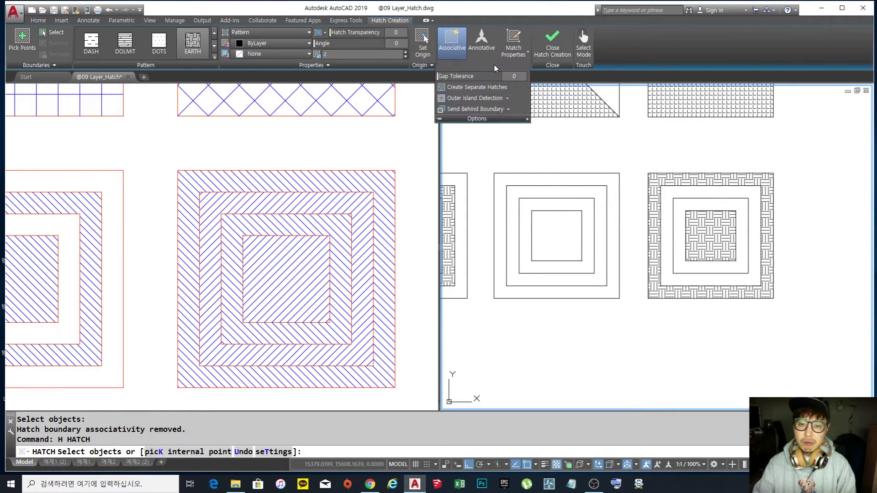
pyautogui.click(507, 98)
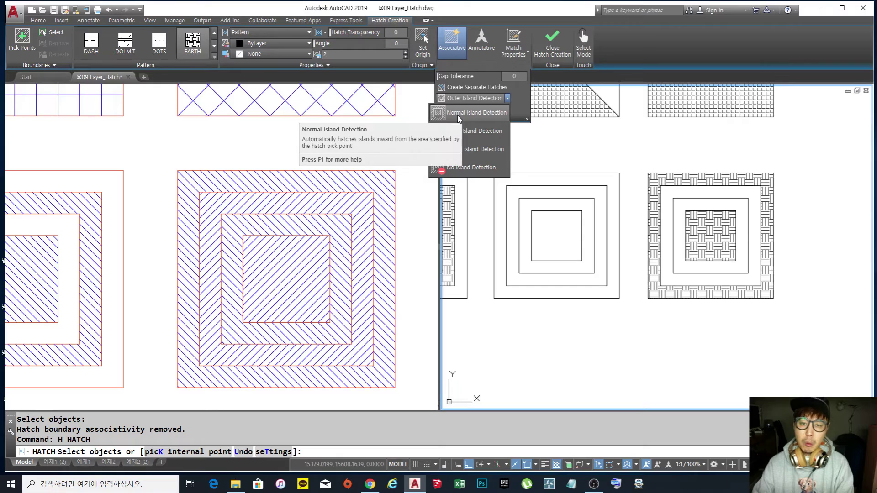
pyautogui.click(460, 118)
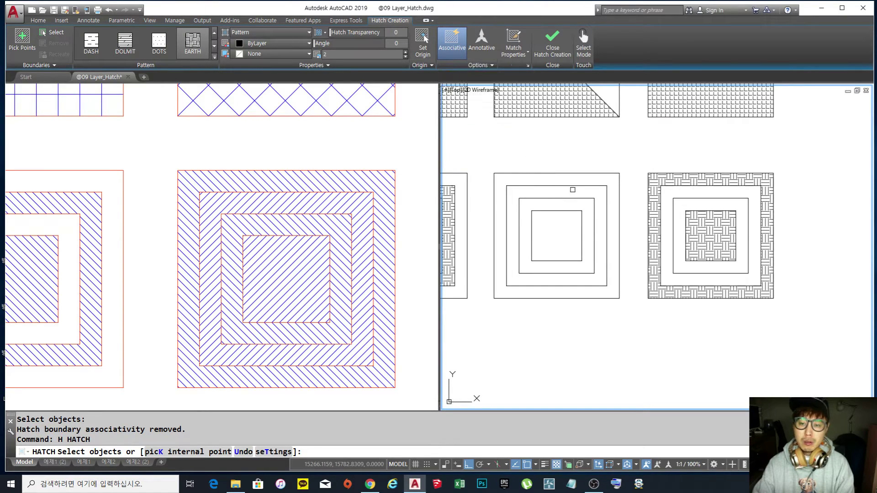
pyautogui.click(22, 40)
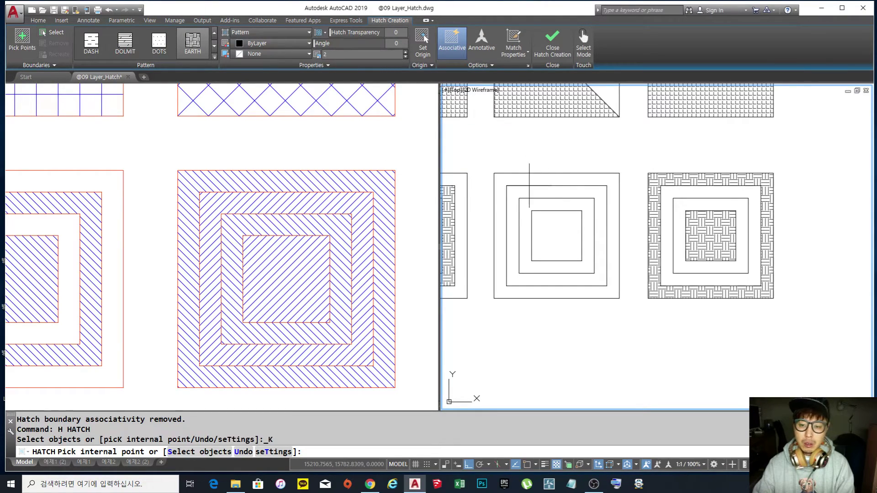
pyautogui.click(564, 182)
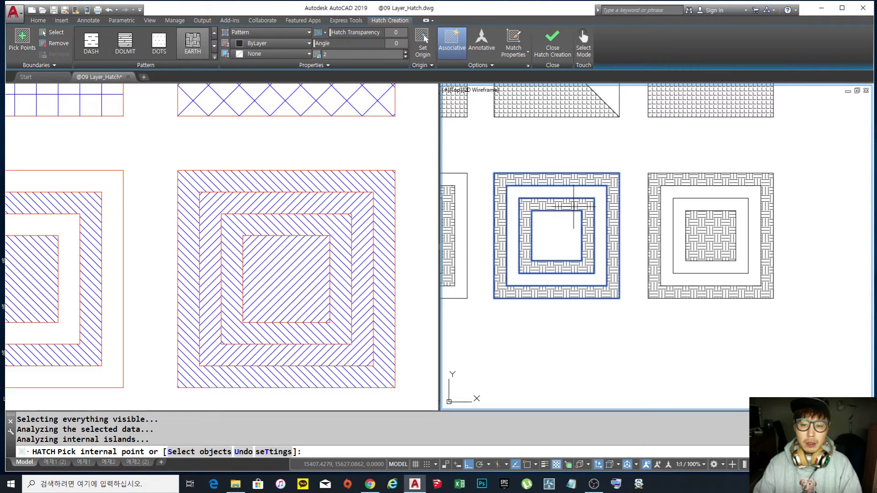
# Step: Remove the two innermost squares from the hatch boundaries and finish the hatch on the outer band only
pyautogui.click(58, 43)
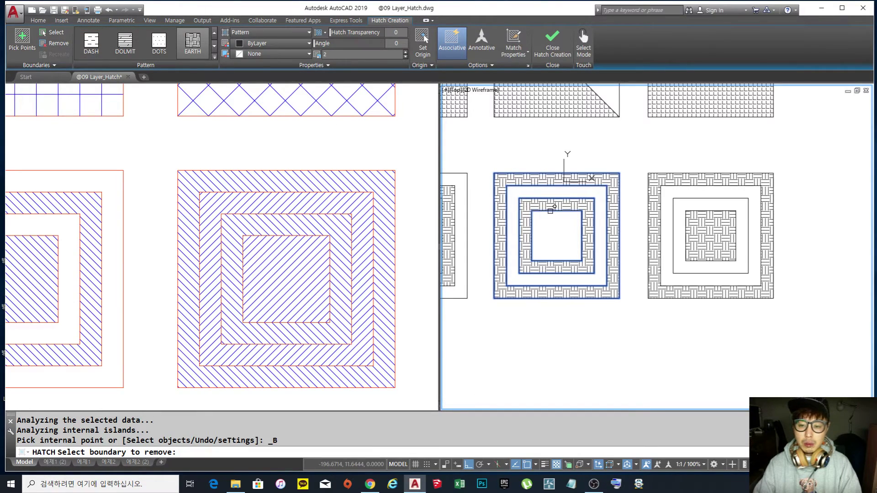
pyautogui.click(550, 210)
pyautogui.click(553, 198)
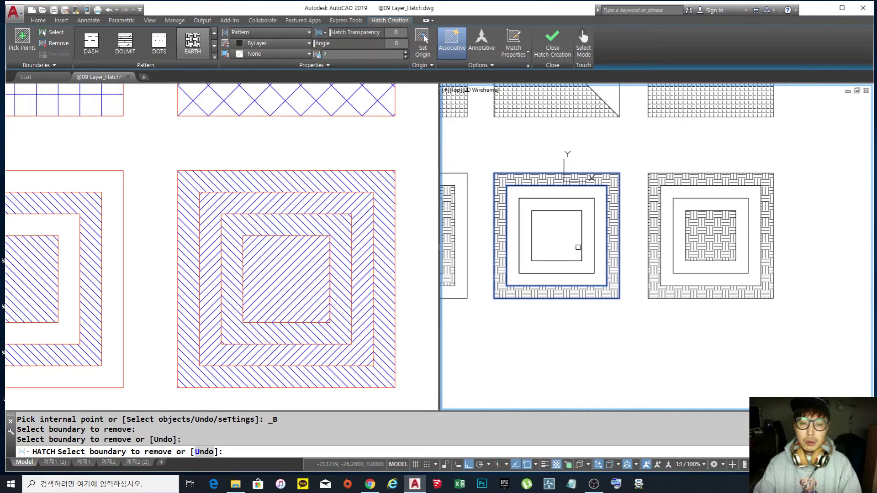
pyautogui.click(479, 65)
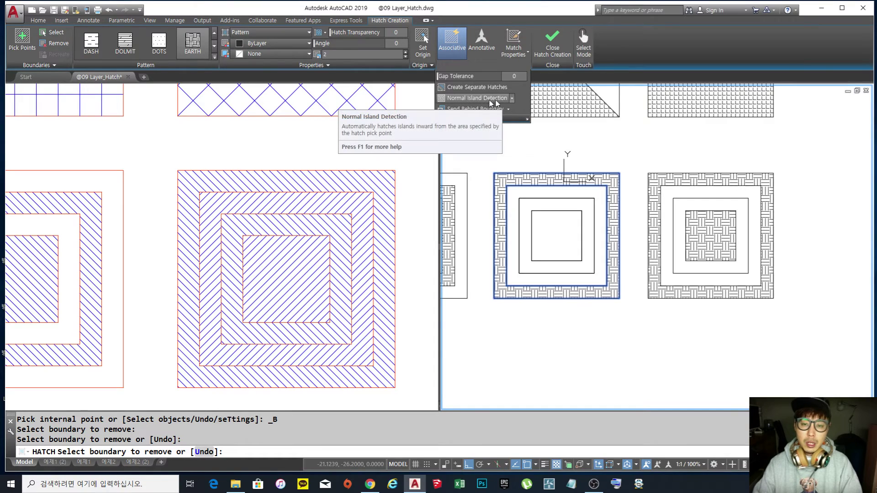
pyautogui.press('Escape')
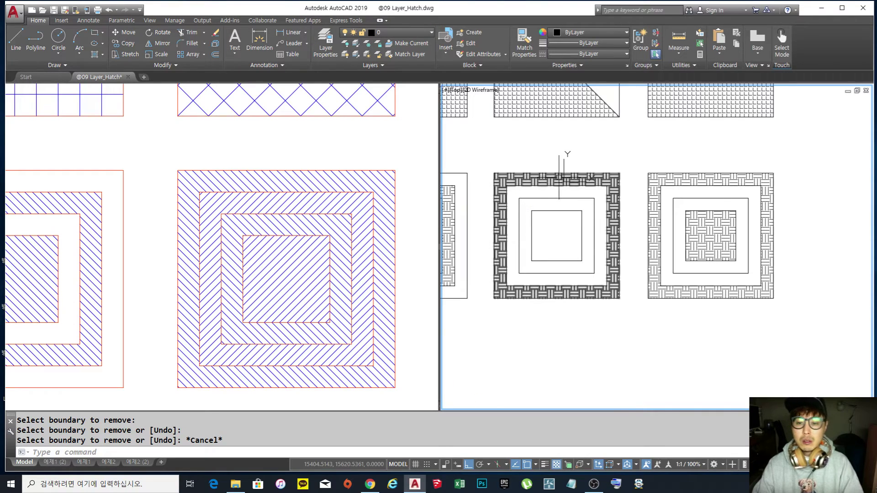
# Step: Examine the full set of reference hatch squares alongside all the practice shapes
pyautogui.scroll(-3, 607, 200)
pyautogui.moveTo(601, 203); pyautogui.dragTo(600, 260, button='middle')
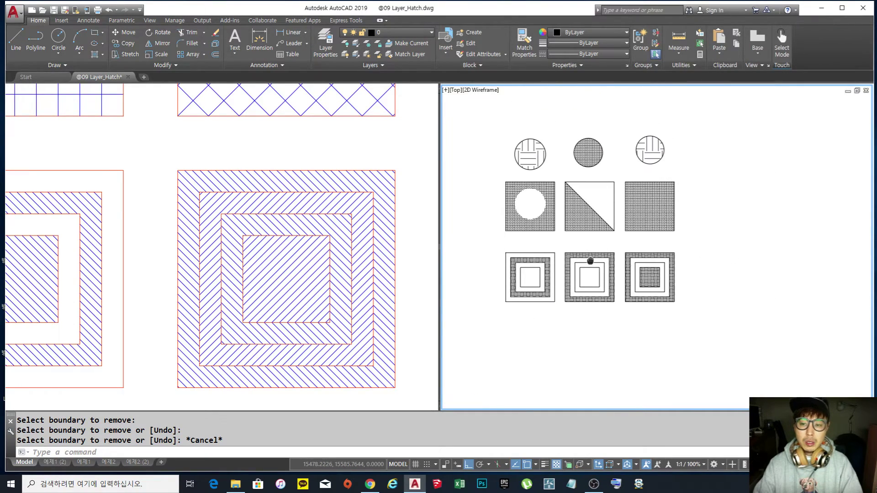
pyautogui.scroll(3, 562, 225)
pyautogui.click(270, 142)
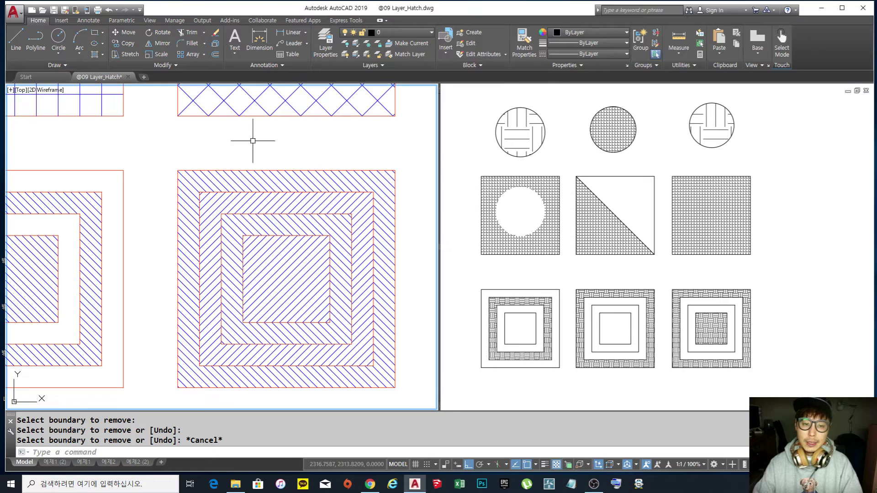
pyautogui.scroll(-7, 269, 154)
pyautogui.moveTo(279, 163)
pyautogui.mouseDown(button='middle')
pyautogui.moveTo(302, 215)
pyautogui.moveTo(383, 255)
pyautogui.mouseUp(button='middle')
pyautogui.moveTo(319, 199); pyautogui.dragTo(298, 221, button='middle')
pyautogui.scroll(-3, 297, 221)
pyautogui.click(534, 288)
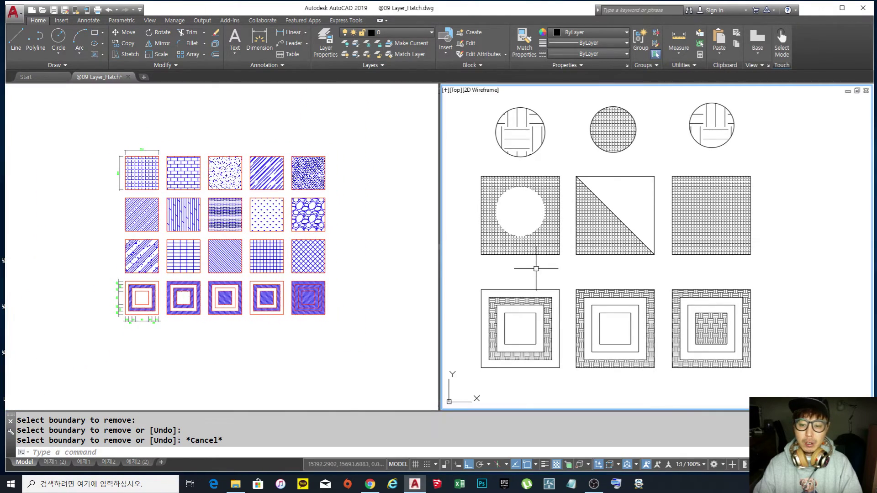
pyautogui.moveTo(572, 272); pyautogui.dragTo(567, 266, button='middle')
pyautogui.click(393, 286)
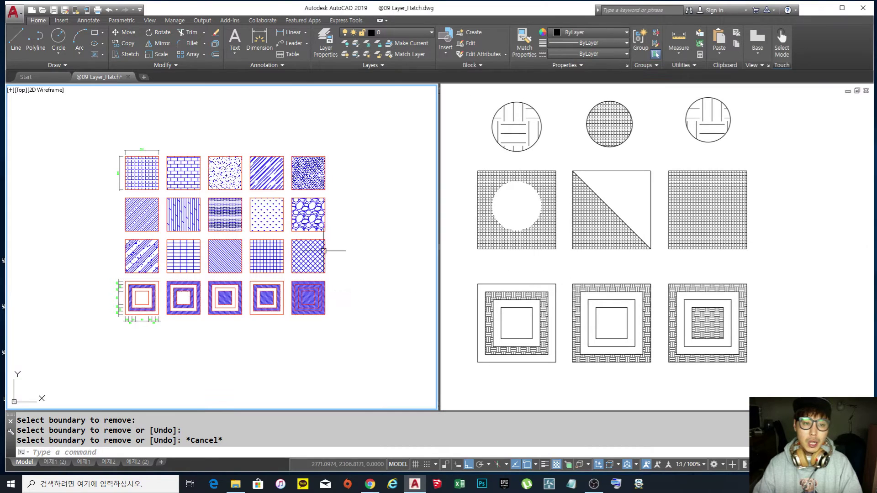
pyautogui.scroll(2, 205, 210)
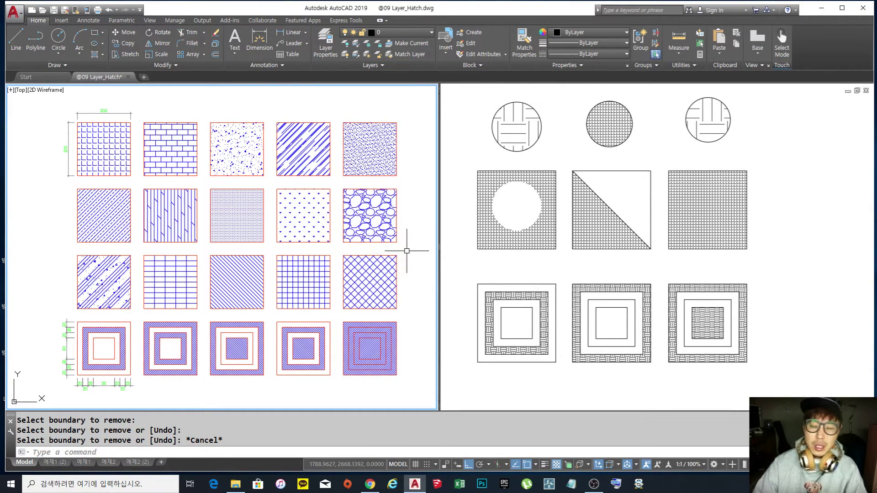
pyautogui.moveTo(347, 233); pyautogui.dragTo(339, 241, button='middle')
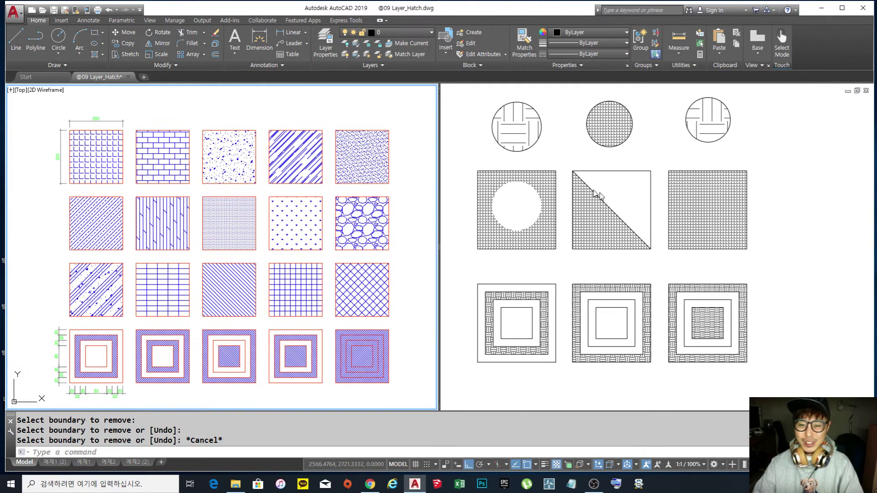
# Step: Remove the boundary associativity from the ANGLE hatch filling the diagonal triangle and the solid-filled square beside it, and check its extended options
pyautogui.click(652, 234)
pyautogui.click(698, 225)
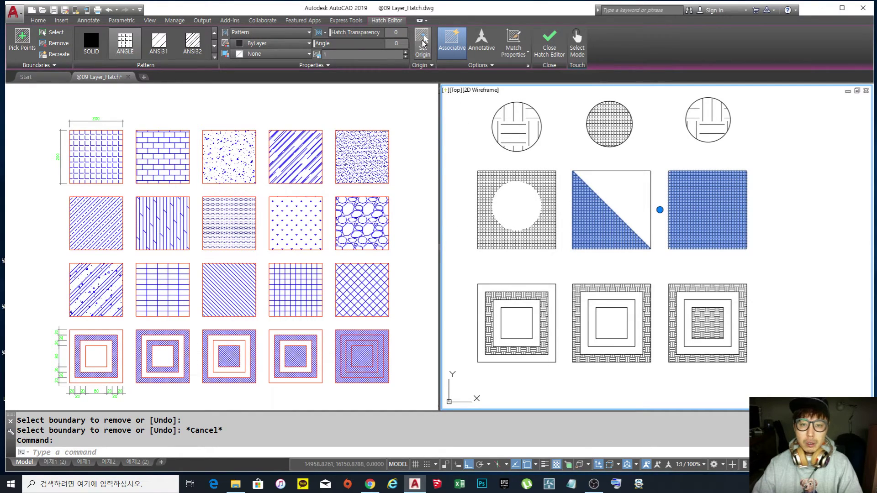
pyautogui.click(453, 45)
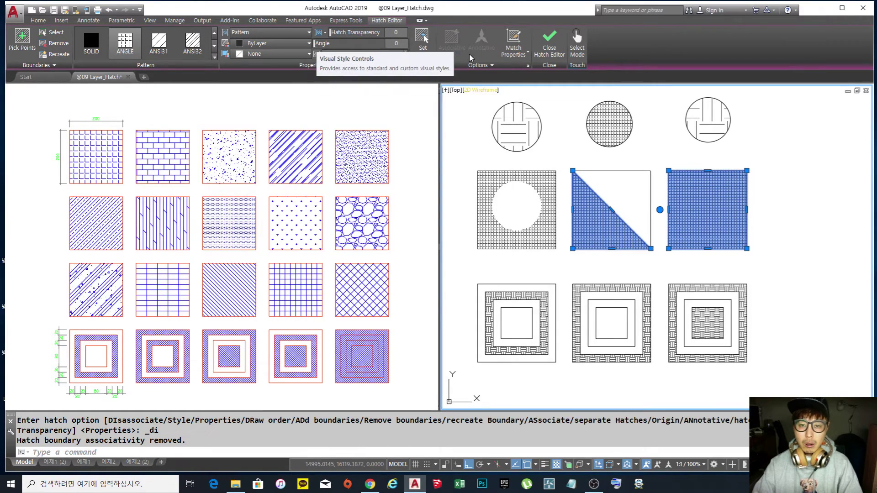
pyautogui.click(479, 65)
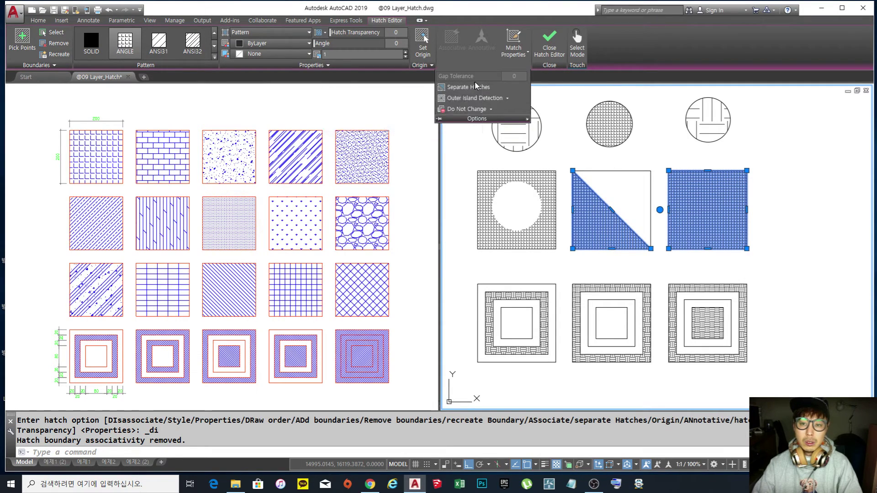
pyautogui.press('Escape')
pyautogui.press('Escape')
pyautogui.moveTo(564, 113); pyautogui.dragTo(557, 117, button='middle')
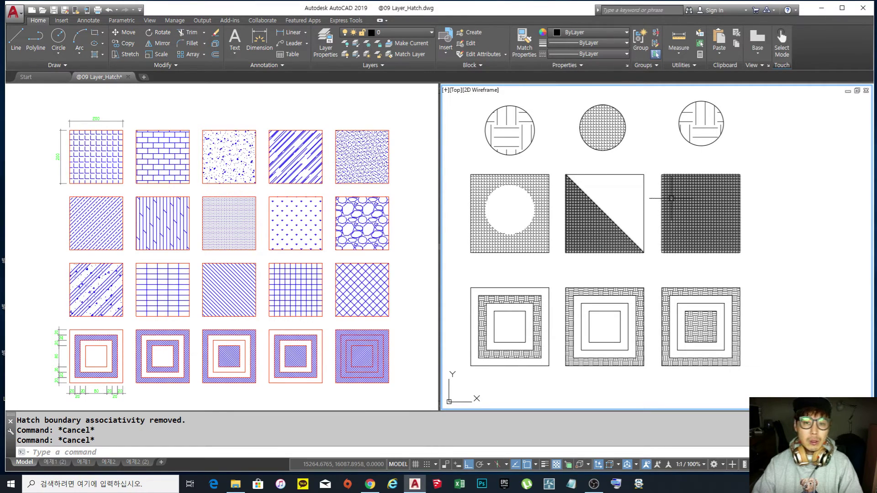
pyautogui.moveTo(595, 164); pyautogui.dragTo(598, 166, button='middle')
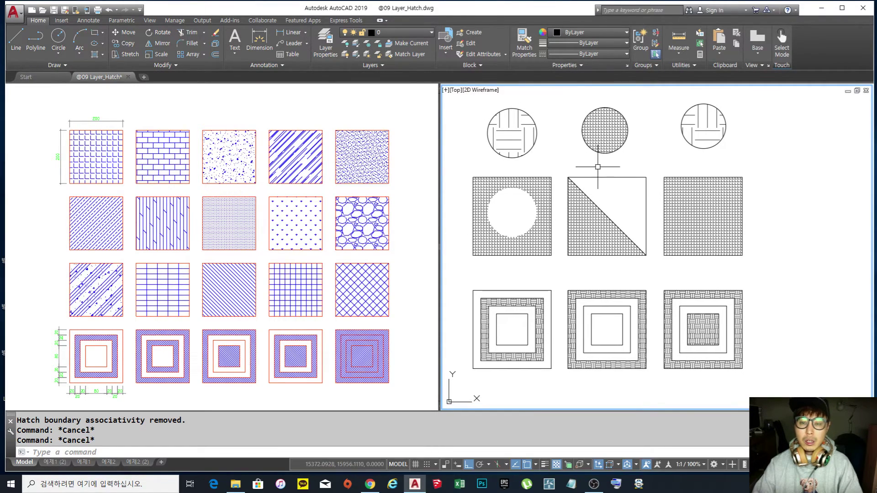
pyautogui.write('h')
pyautogui.press('Return')
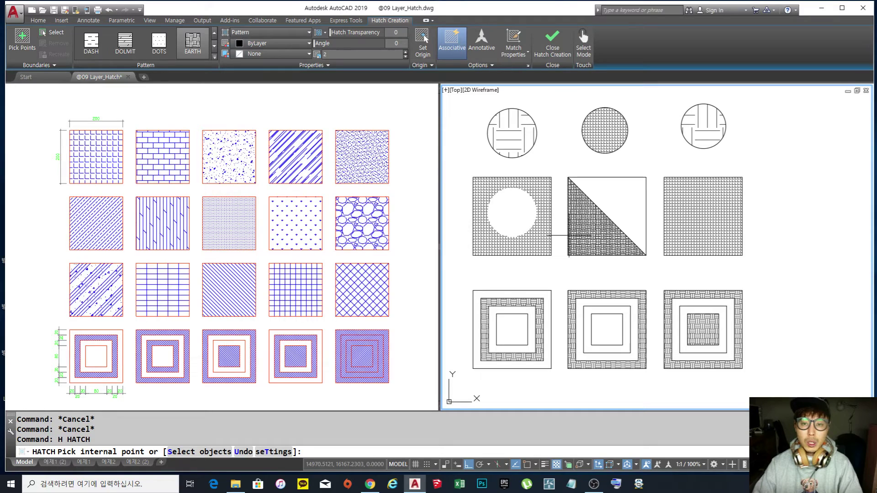
pyautogui.press('Escape')
# Step: Draw a long, thin horizontal rectangle in the empty area above the practice circles
pyautogui.scroll(-2, 569, 175)
pyautogui.moveTo(571, 174); pyautogui.dragTo(563, 280, button='middle')
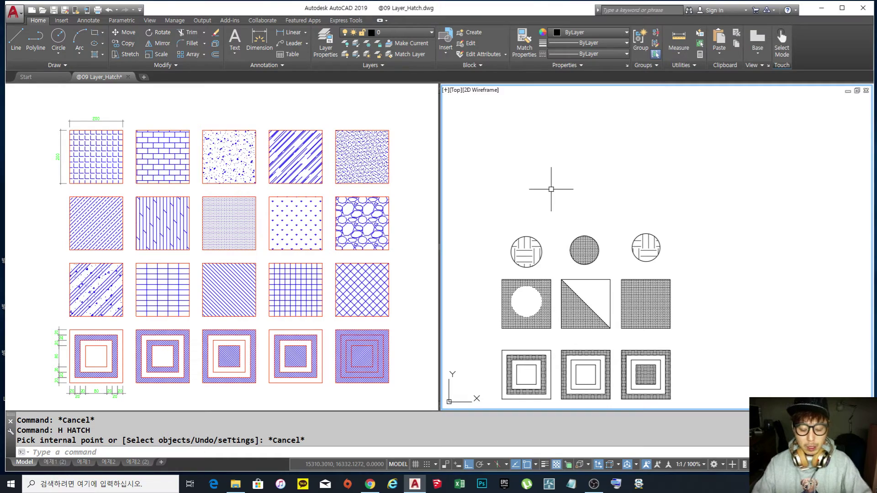
pyautogui.write('ec')
pyautogui.press('Return')
pyautogui.click(519, 191)
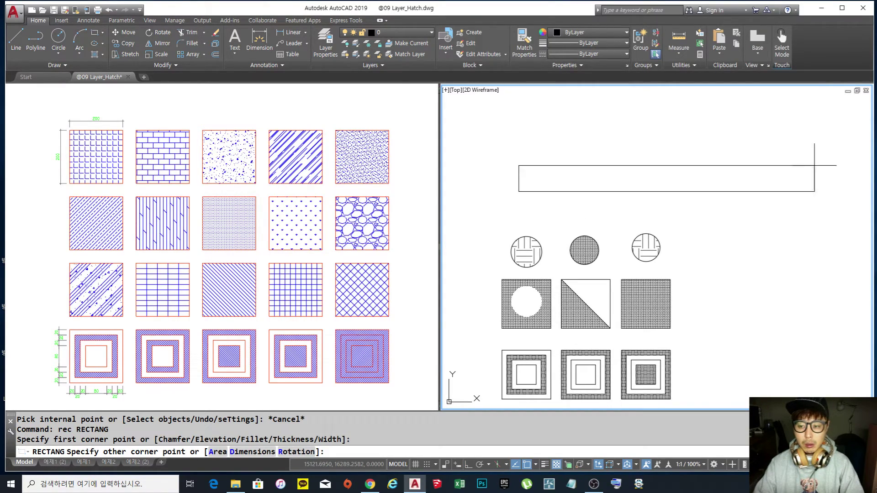
pyautogui.click(821, 181)
# Step: Copy the long rectangle straight up by about 112 units to make a parallel pair
pyautogui.write('co')
pyautogui.press('Return')
pyautogui.click(779, 202)
pyautogui.click(717, 162)
pyautogui.press('Return')
pyautogui.click(719, 165)
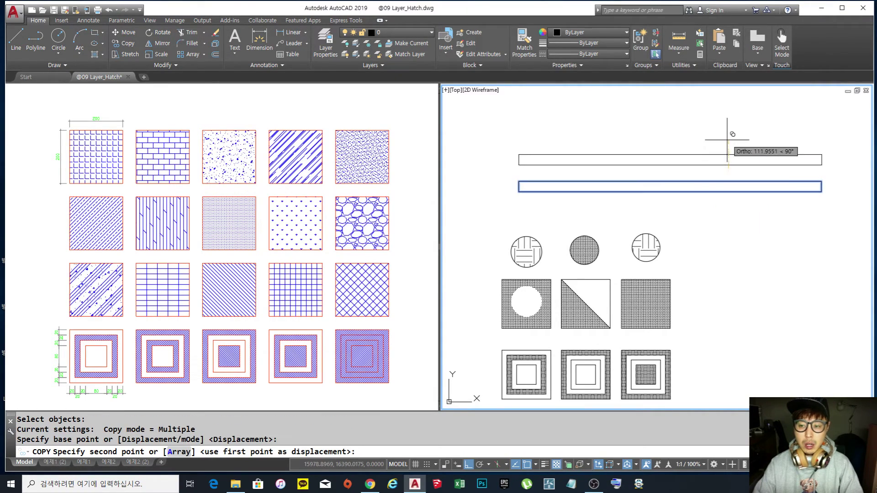
pyautogui.click(727, 138)
pyautogui.press('Return')
pyautogui.moveTo(705, 156); pyautogui.dragTo(701, 177, button='middle')
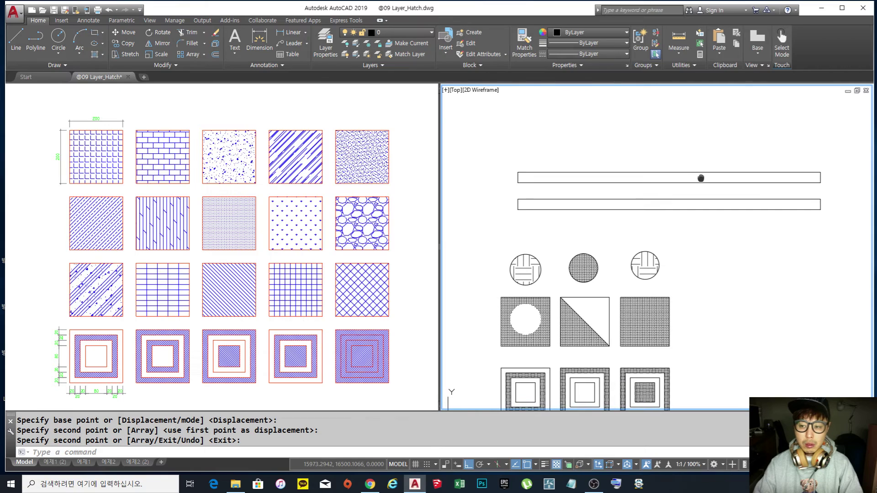
# Step: Explode the upper long rectangle into separate lines
pyautogui.write('x')
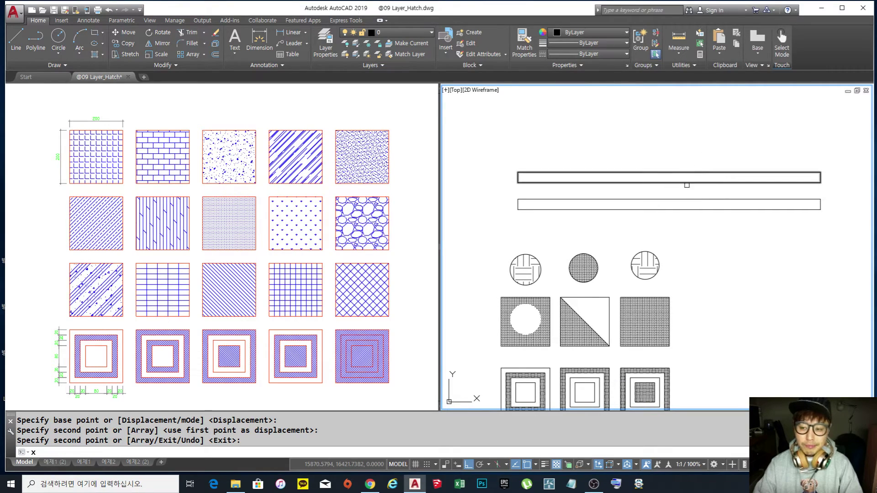
pyautogui.press('Return')
pyautogui.click(685, 187)
pyautogui.click(644, 153)
pyautogui.moveTo(566, 186); pyautogui.dragTo(573, 182, button='middle')
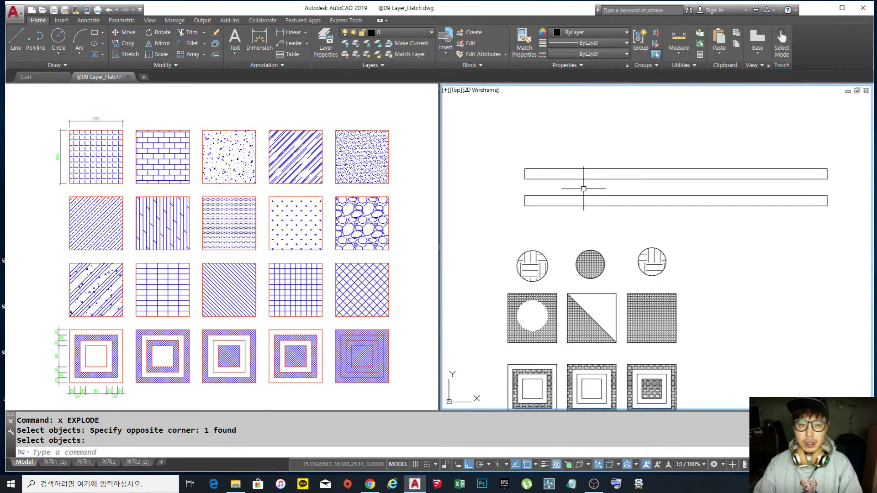
pyautogui.moveTo(655, 192); pyautogui.dragTo(648, 192, button='middle')
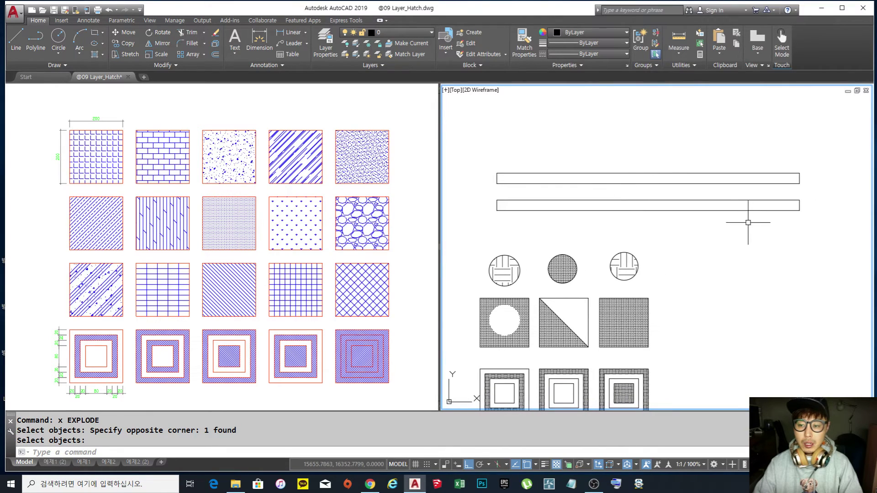
pyautogui.press('Return')
# Step: Select the lower rectangle's outline, then the upper rectangle's long edges, to compare the polyline with the exploded lines
pyautogui.click(736, 207)
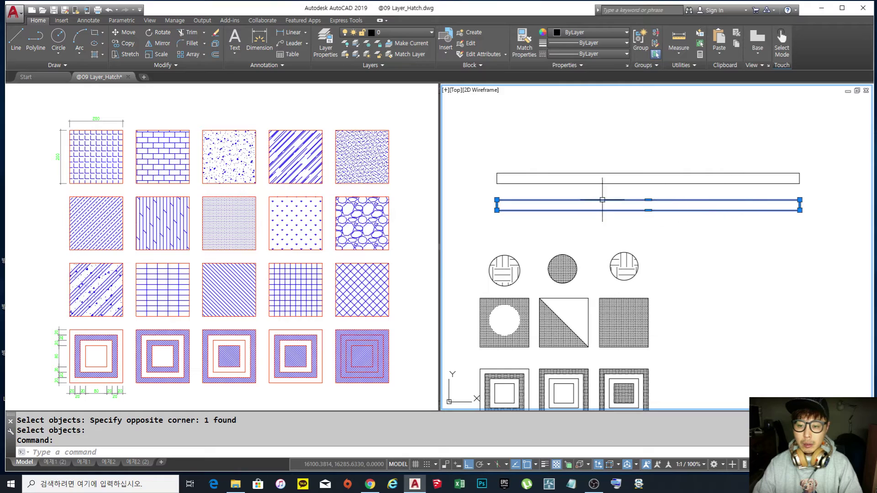
pyautogui.press('Escape')
pyautogui.click(514, 183)
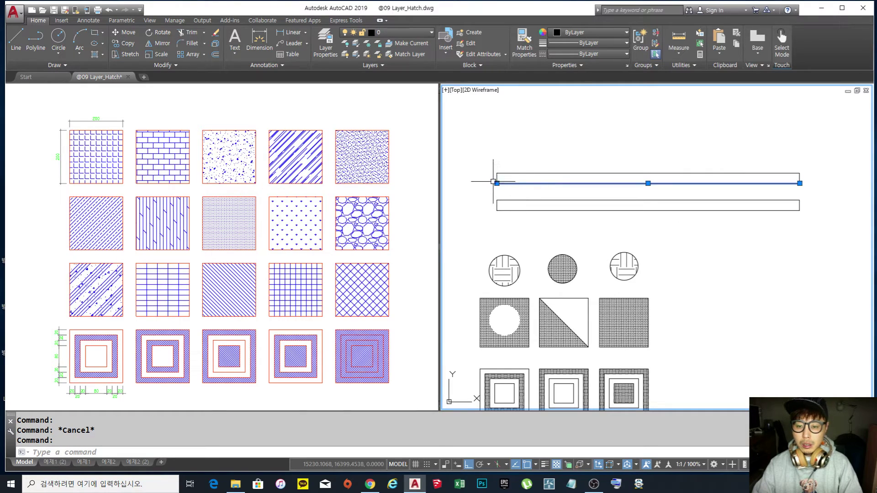
pyautogui.click(724, 173)
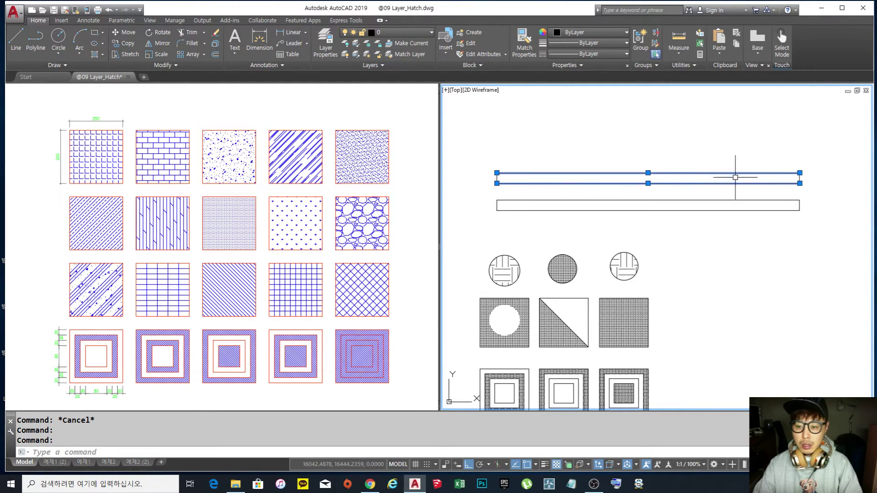
pyautogui.press('Escape')
# Step: Hatch both long rectangles with EARTH at scale 2 and undo the hatch
pyautogui.write('h')
pyautogui.press('Return')
pyautogui.click(704, 178)
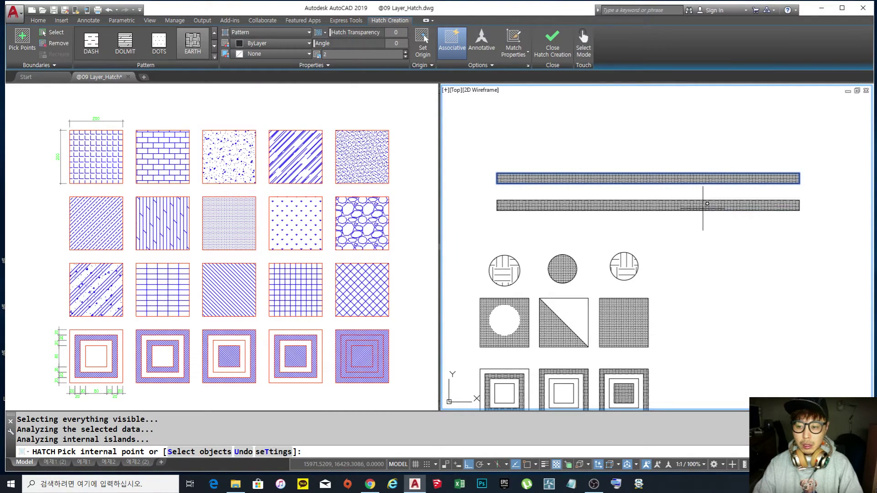
pyautogui.click(699, 205)
pyautogui.press('Return')
pyautogui.write('z_u')
pyautogui.press('Return')
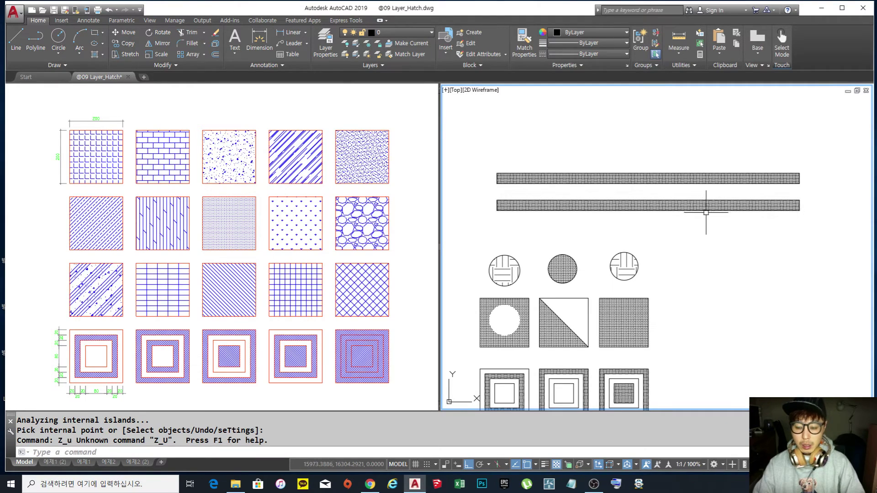
pyautogui.hotkey('ctrl', 'z')
# Step: Try an EARTH hatch at scale 2 in both long rectangles with their far ends out of view, and undo it
pyautogui.moveTo(636, 220); pyautogui.dragTo(655, 219, button='middle')
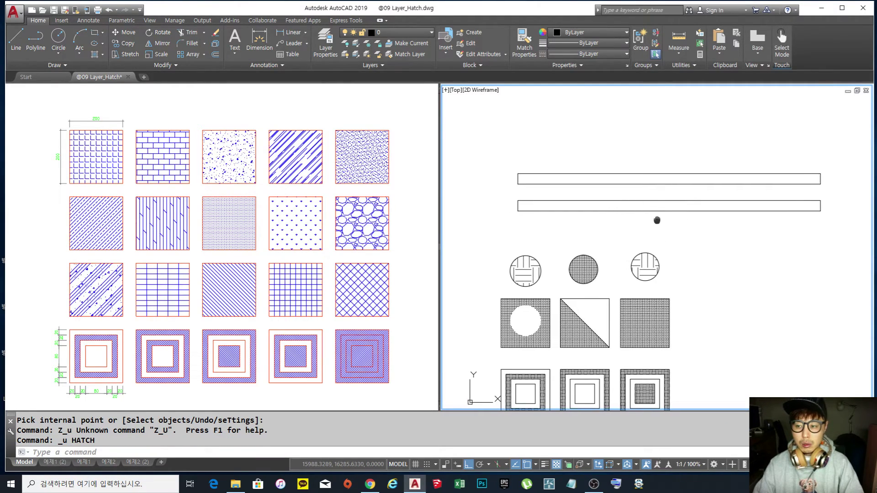
pyautogui.moveTo(618, 195); pyautogui.dragTo(663, 219, button='middle')
pyautogui.scroll(4, 596, 194)
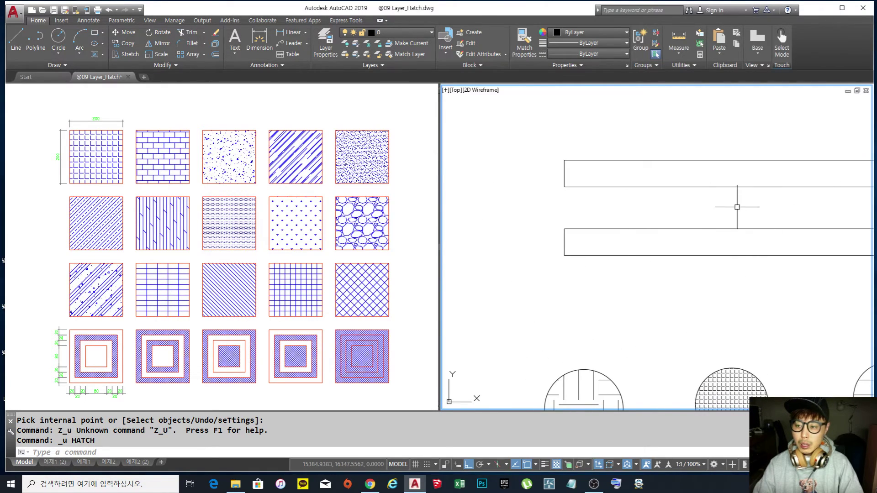
pyautogui.scroll(-7, 736, 204)
pyautogui.scroll(4, 746, 211)
pyautogui.scroll(2, 746, 210)
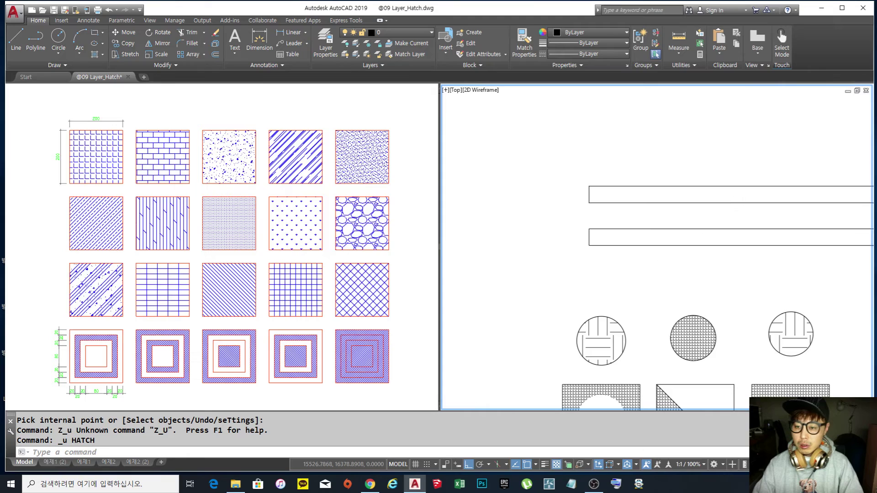
pyautogui.scroll(2, 651, 235)
pyautogui.write('H')
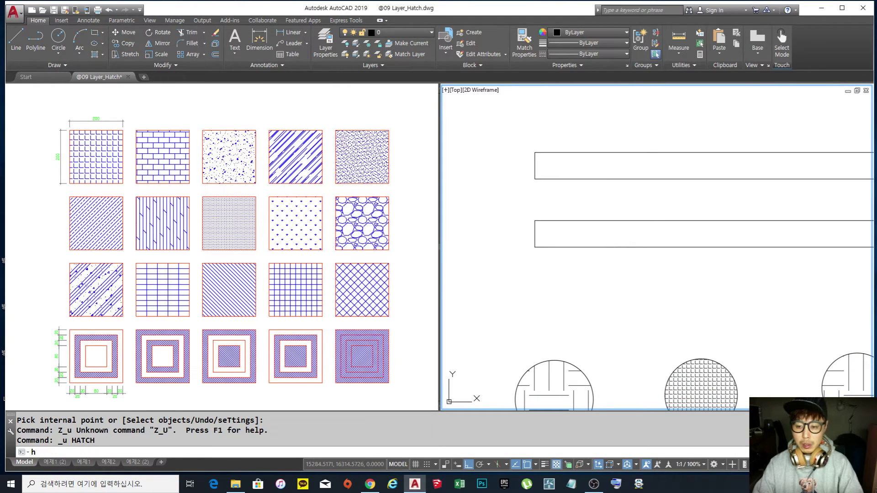
pyautogui.press('Return')
pyautogui.click(620, 232)
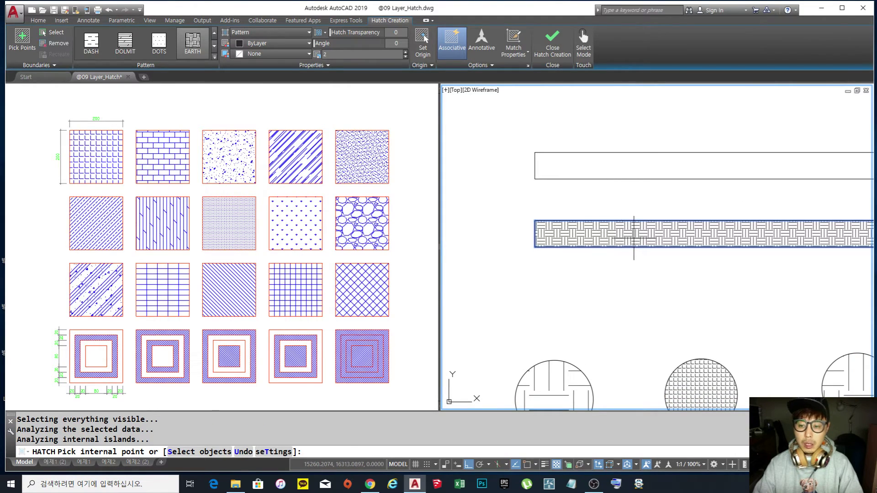
pyautogui.click(628, 168)
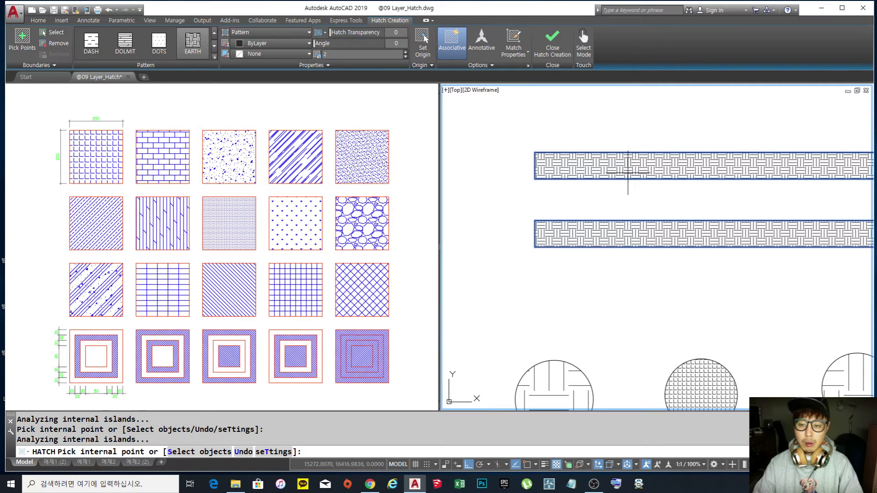
pyautogui.press('Escape')
pyautogui.press('Escape')
pyautogui.hotkey('ctrl', 'z')
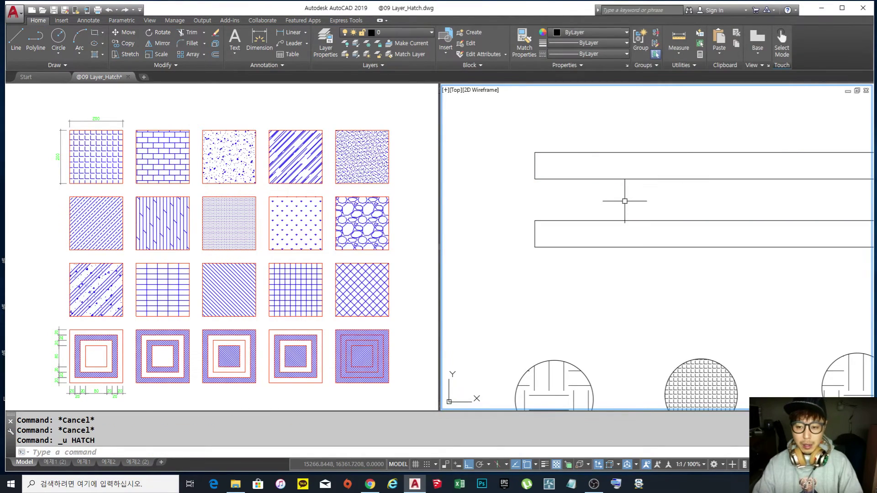
# Step: Regenerate the drawing and stretch both long rectangles horizontally to about three times their length
pyautogui.write('re')
pyautogui.press('Return')
pyautogui.scroll(-8, 564, 219)
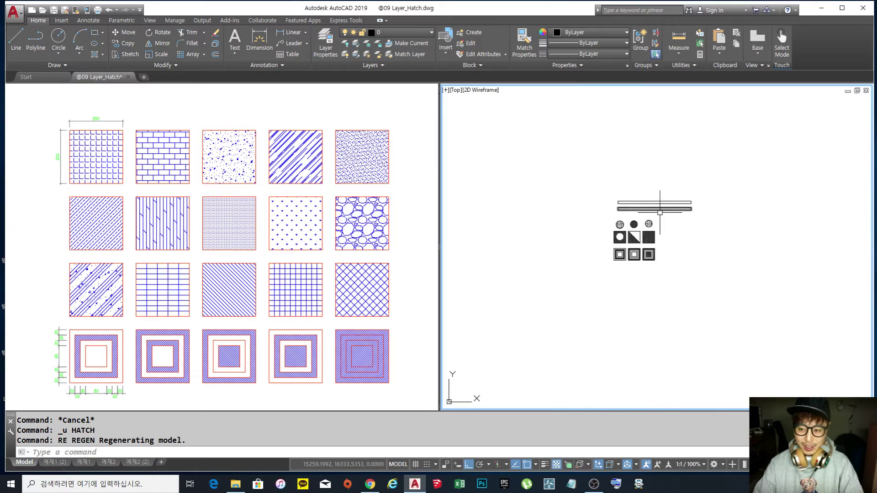
pyautogui.write('s')
pyautogui.press('space')
pyautogui.click(671, 243)
pyautogui.click(620, 192)
pyautogui.press('space')
pyautogui.click(615, 176)
pyautogui.click(756, 191)
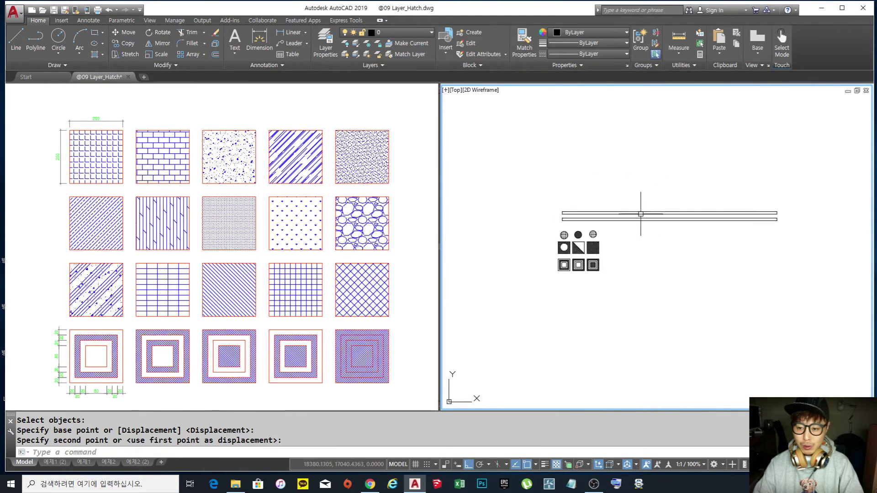
# Step: Try to hatch the exploded upper rectangle with EARTH at scale 2 while its far end is out of view
pyautogui.scroll(7, 549, 218)
pyautogui.scroll(4, 640, 228)
pyautogui.write('h')
pyautogui.press('Return')
pyautogui.click(652, 157)
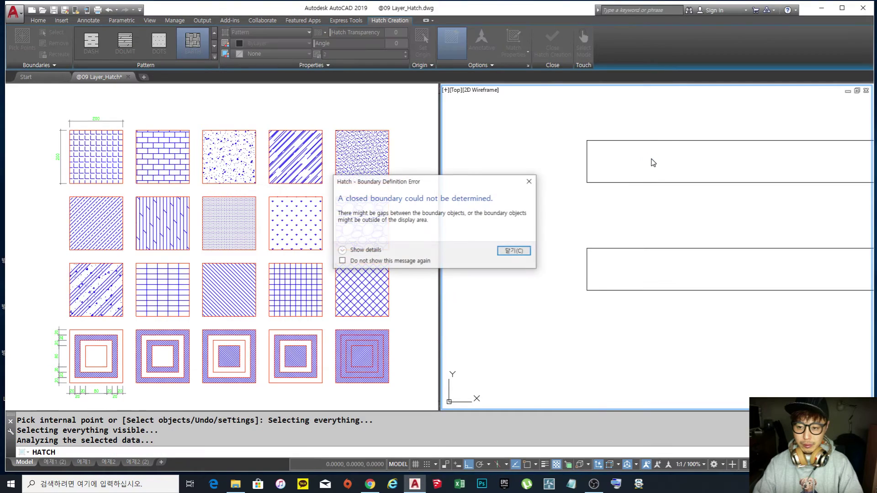
pyautogui.click(514, 251)
pyautogui.press('Escape')
pyautogui.press('Escape')
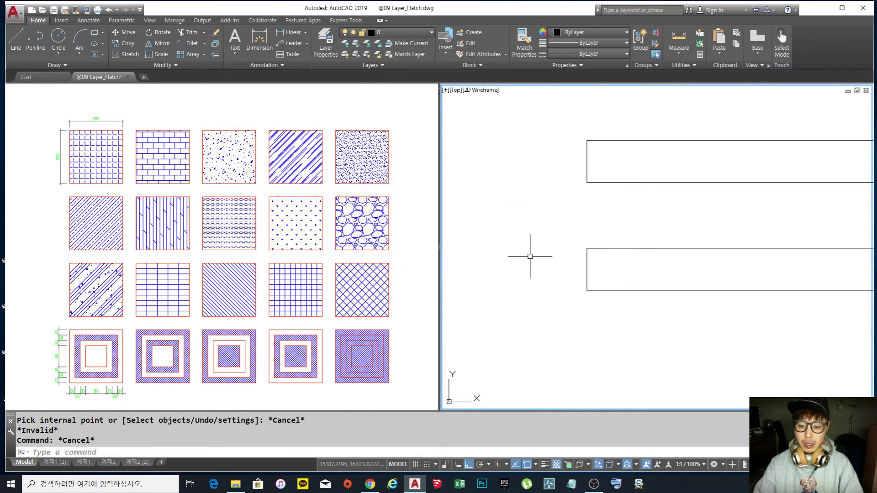
# Step: Start an EARTH hatch at scale 2 in the lower rectangle and try adding the exploded upper one with its far end out of view
pyautogui.write('h')
pyautogui.press('Return')
pyautogui.click(652, 276)
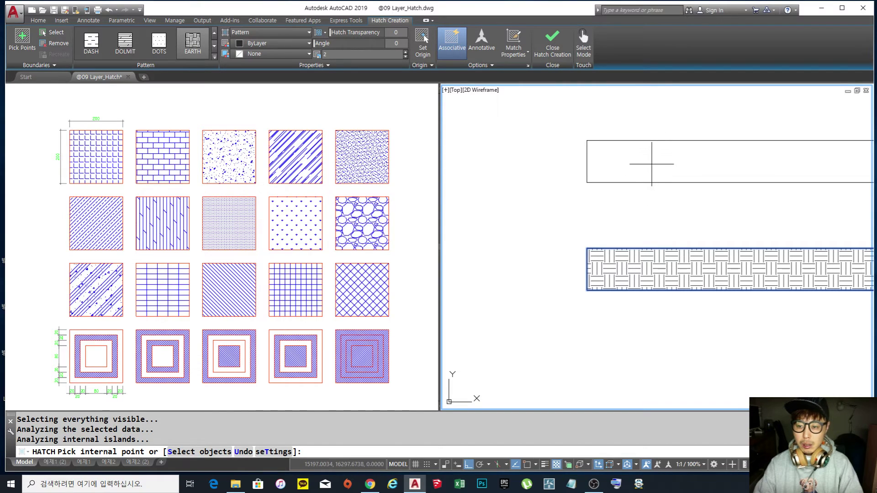
pyautogui.click(651, 164)
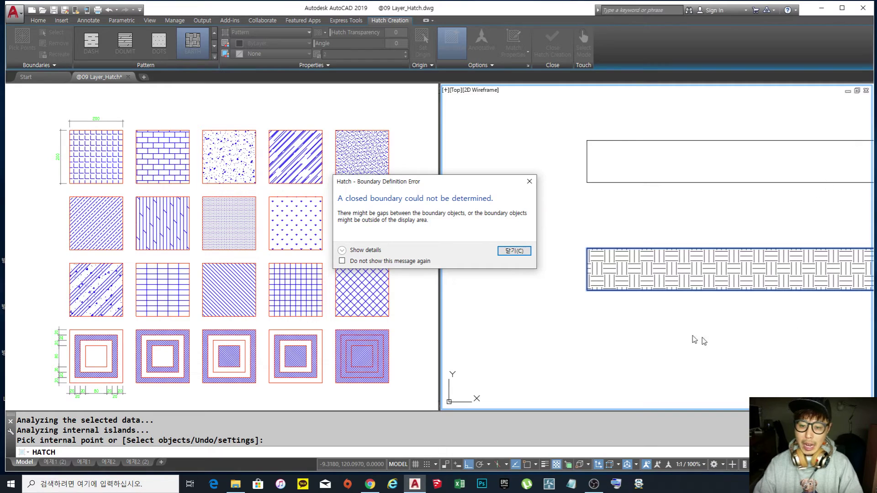
pyautogui.click(513, 254)
# Step: Add the exploded upper rectangle to the hatch with its entire outline in view and finish the hatch
pyautogui.scroll(-10, 513, 205)
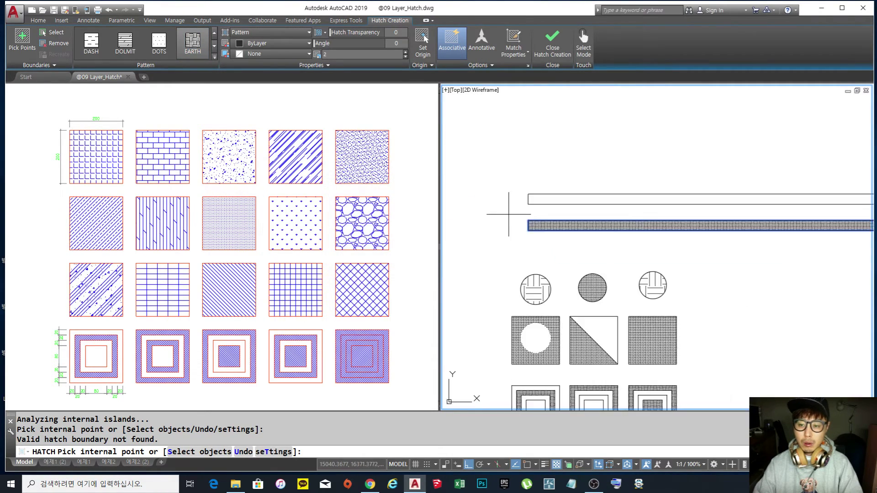
pyautogui.moveTo(658, 211); pyautogui.dragTo(584, 213, button='middle')
pyautogui.scroll(-3, 606, 218)
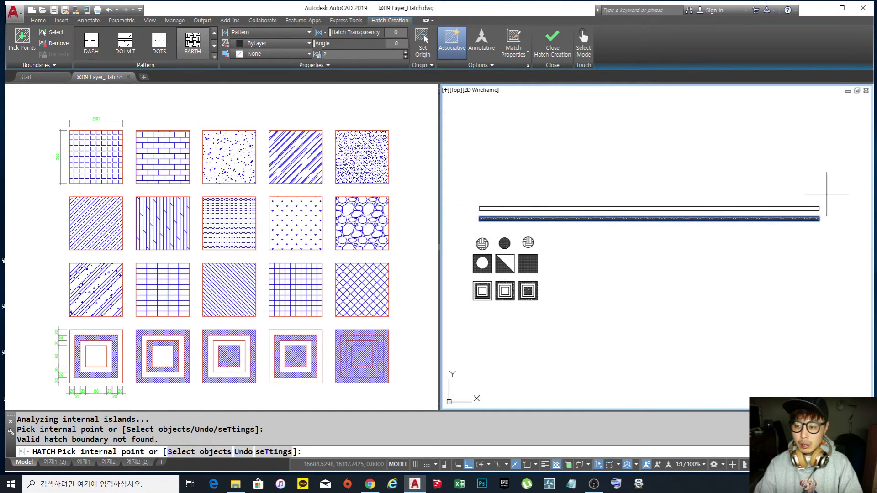
pyautogui.click(656, 209)
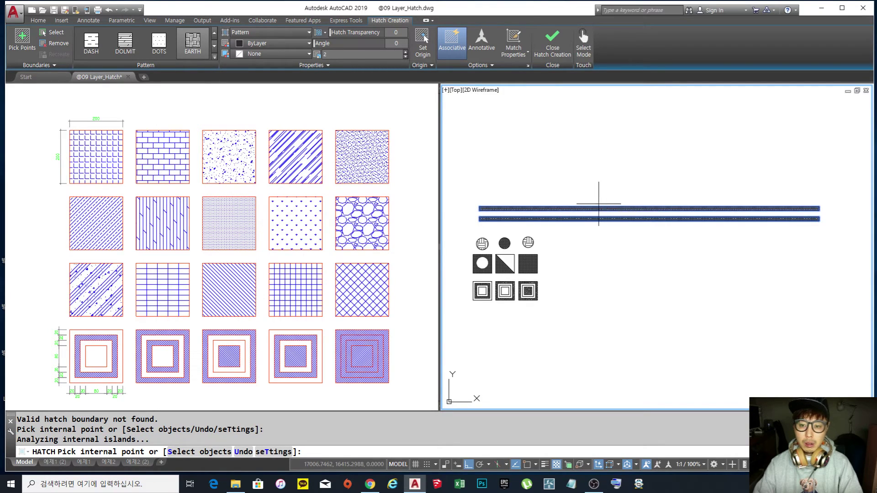
pyautogui.press('Escape')
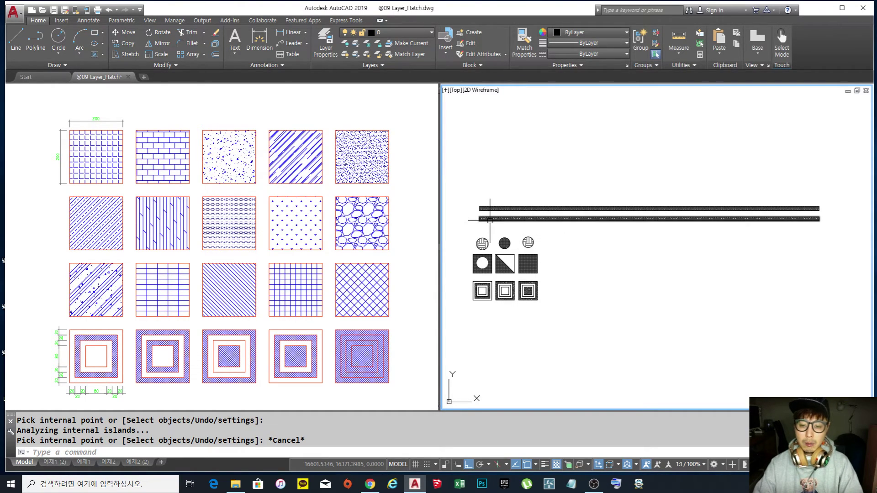
# Step: Draw a square above the two long hatched rectangles and explode it into separate lines
pyautogui.scroll(8, 490, 221)
pyautogui.write('rec')
pyautogui.press('Return')
pyautogui.click(521, 237)
pyautogui.click(601, 158)
pyautogui.press('Escape')
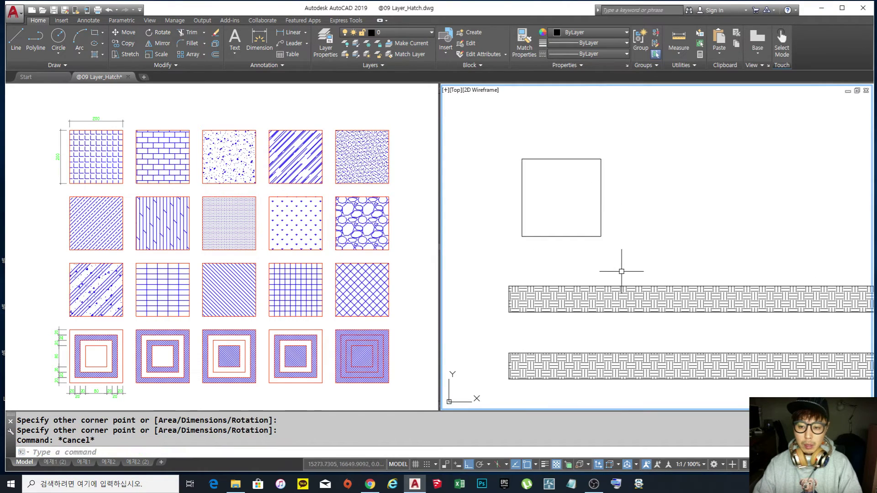
pyautogui.write('x')
pyautogui.press('Return')
pyautogui.click(607, 254)
pyautogui.click(557, 210)
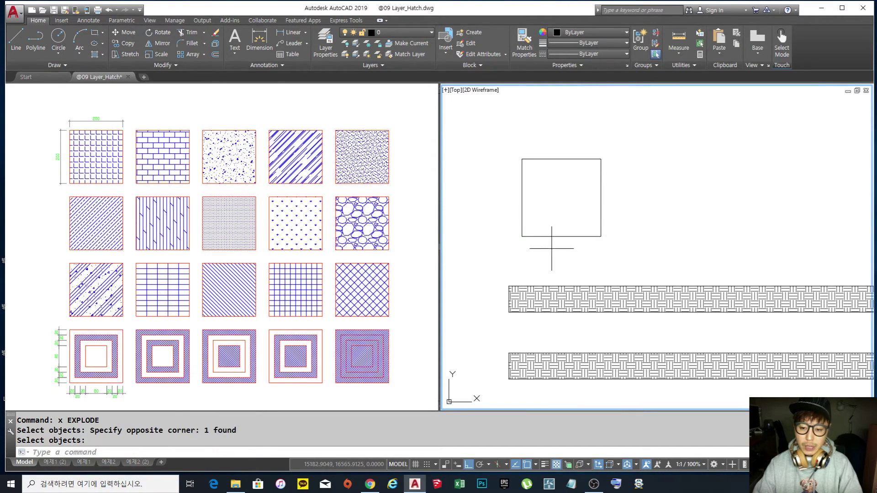
# Step: Move the left endpoint of the exploded square's bottom line straight down to leave a gap in the outline
pyautogui.click(552, 249)
pyautogui.click(541, 232)
pyautogui.click(522, 237)
pyautogui.click(521, 251)
pyautogui.press('Escape')
pyautogui.press('Escape')
pyautogui.press('Escape')
pyautogui.press('Escape')
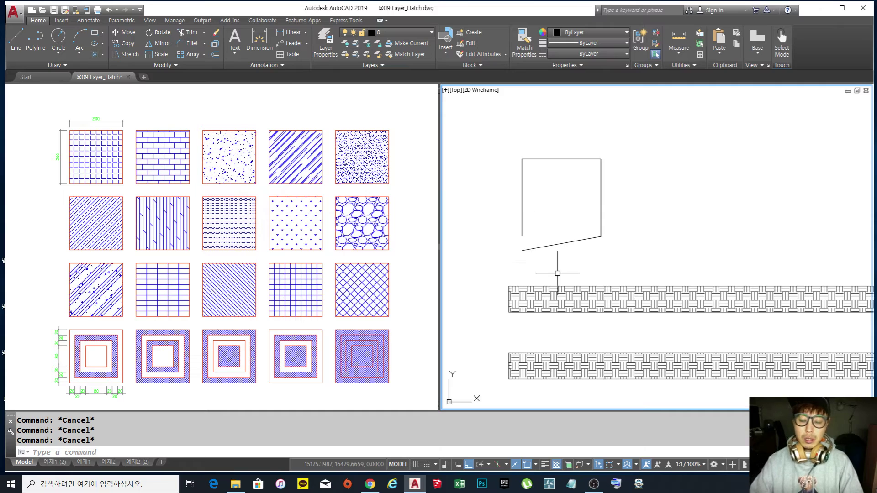
# Step: Try to hatch the gapped square with EARTH at scale 2 by picking internal points
pyautogui.write('h')
pyautogui.press('Return')
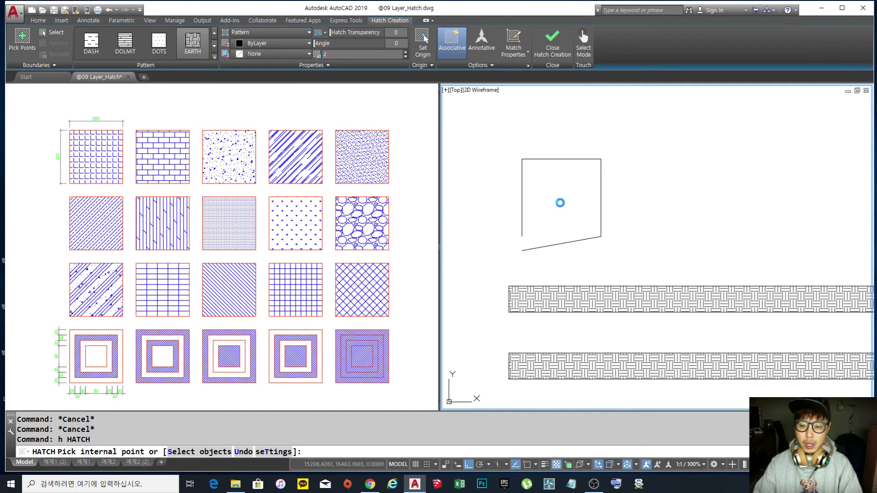
pyautogui.click(561, 204)
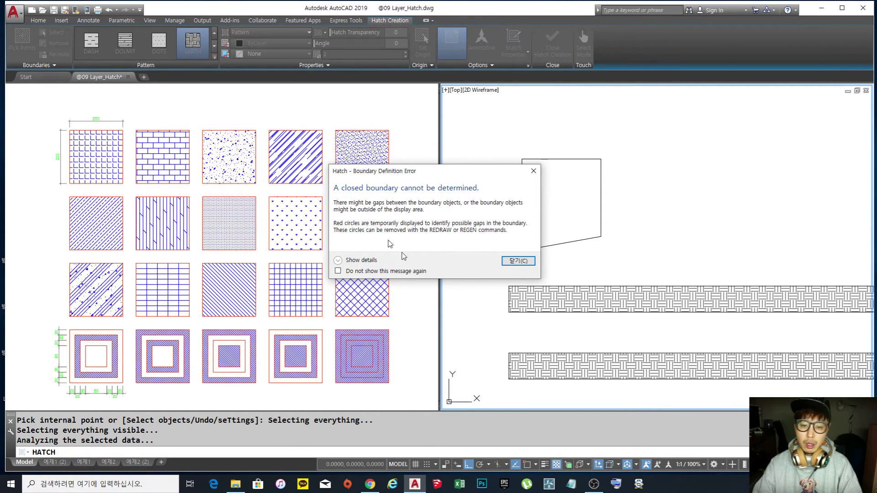
pyautogui.click(534, 171)
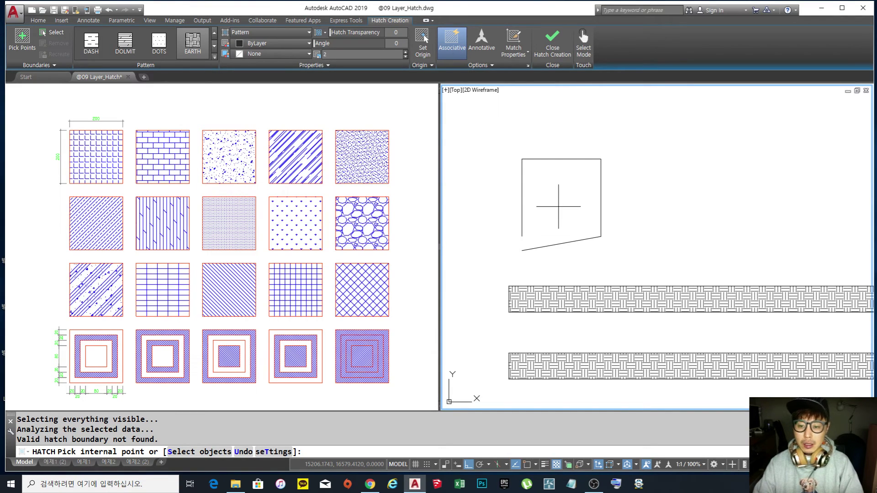
pyautogui.click(558, 207)
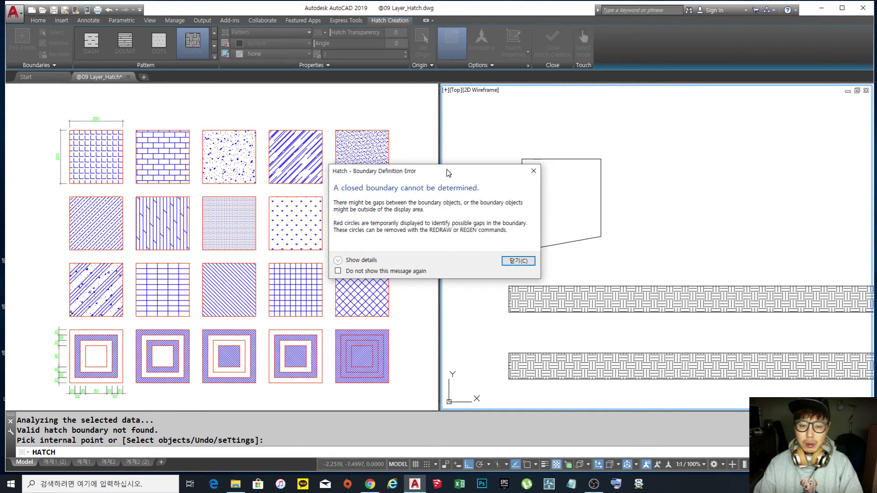
pyautogui.moveTo(447, 172); pyautogui.dragTo(395, 165)
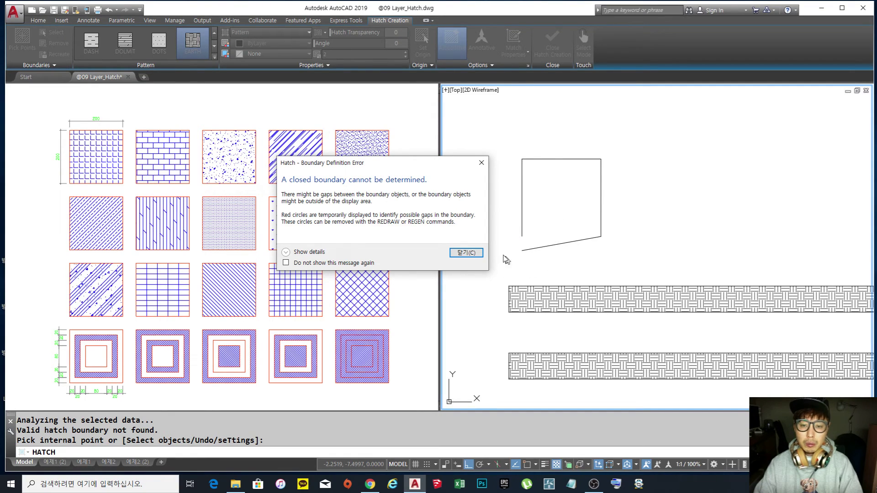
pyautogui.click(473, 254)
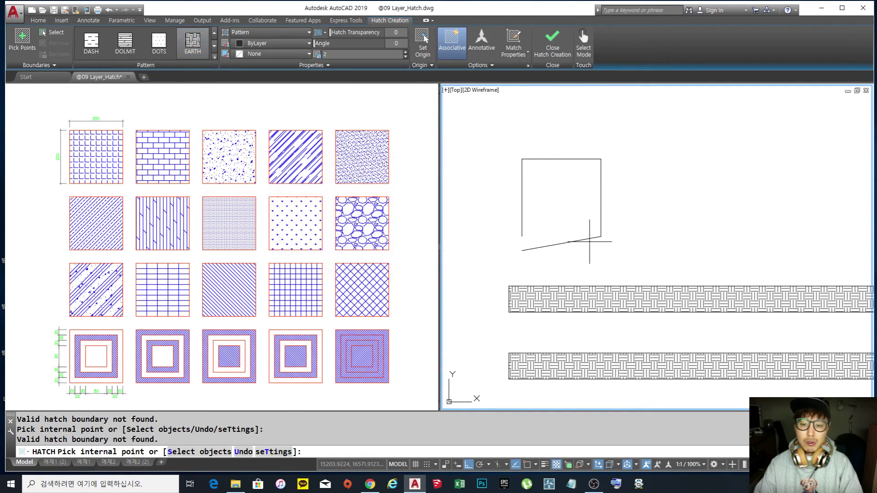
# Step: Hatch the gapped square with EARTH at scale 2 by selecting its four lines as boundary objects
pyautogui.click(68, 34)
pyautogui.click(611, 260)
pyautogui.click(500, 139)
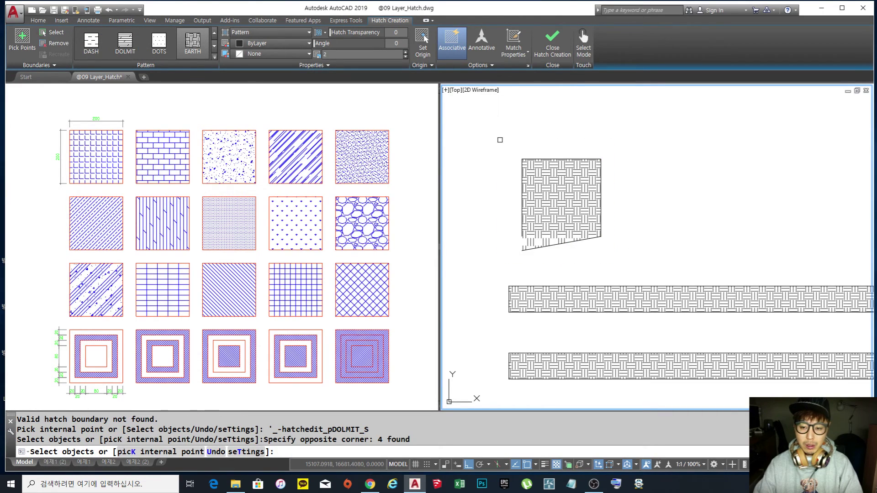
pyautogui.scroll(4, 551, 233)
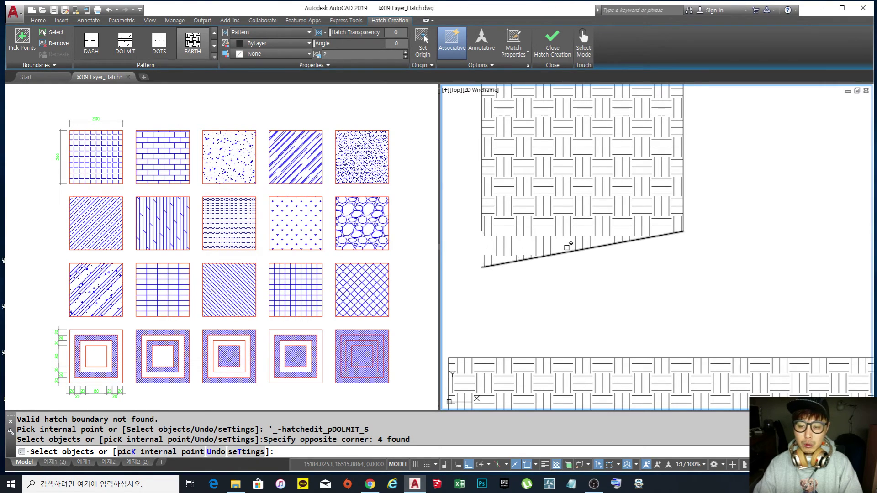
pyautogui.scroll(-4, 575, 242)
pyautogui.press('Return')
pyautogui.moveTo(690, 230)
pyautogui.mouseDown(button='middle')
pyautogui.moveTo(660, 226)
pyautogui.moveTo(663, 211)
pyautogui.mouseUp(button='middle')
pyautogui.write('h')
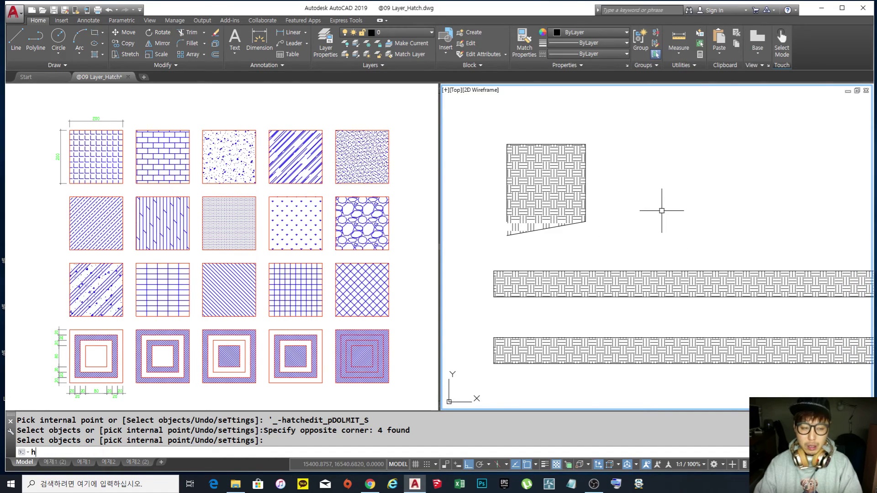
pyautogui.press('Return')
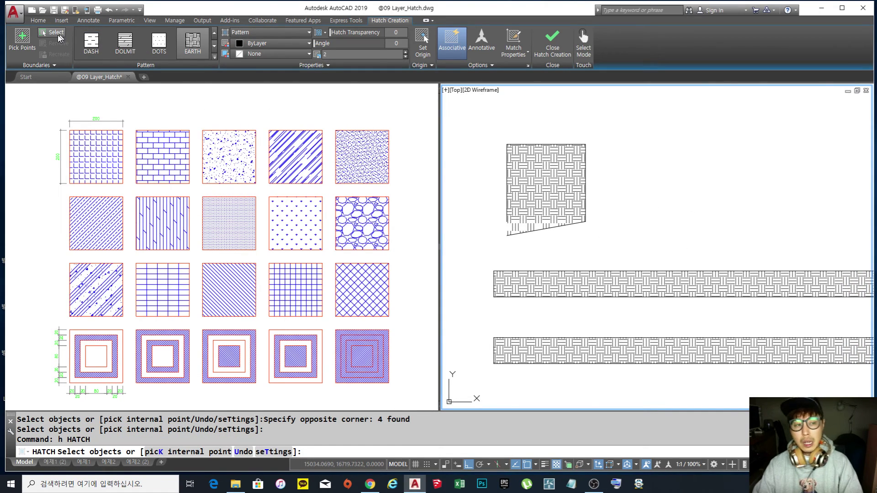
pyautogui.press('Return')
pyautogui.press('Escape')
pyautogui.press('Escape')
pyautogui.moveTo(627, 207); pyautogui.dragTo(636, 196, button='middle')
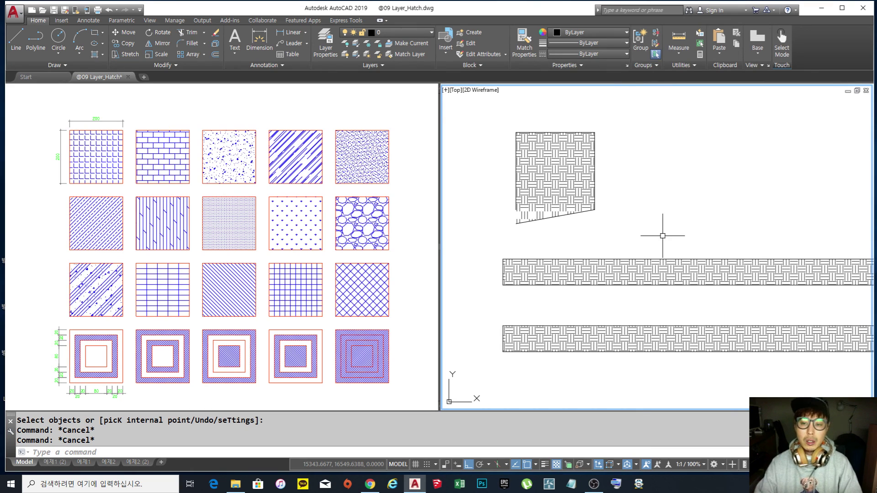
pyautogui.moveTo(679, 239)
pyautogui.mouseDown(button='middle')
pyautogui.moveTo(652, 236)
pyautogui.moveTo(624, 206)
pyautogui.mouseUp(button='middle')
pyautogui.scroll(-2, 645, 229)
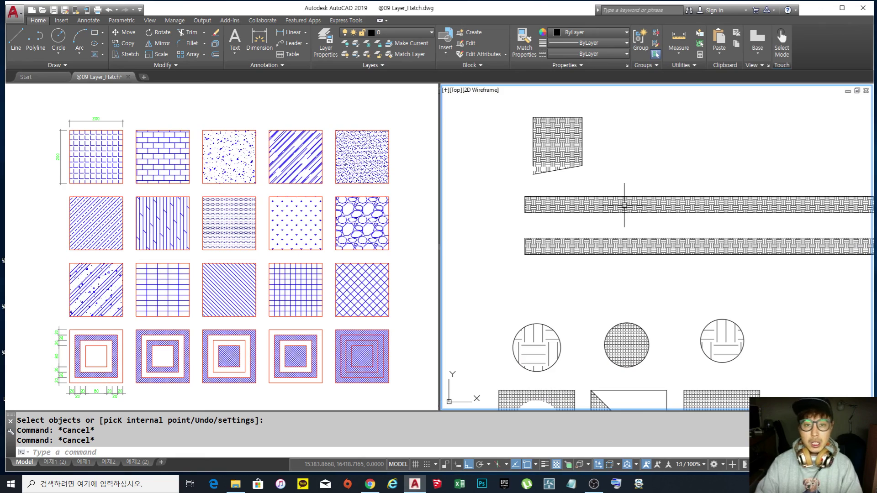